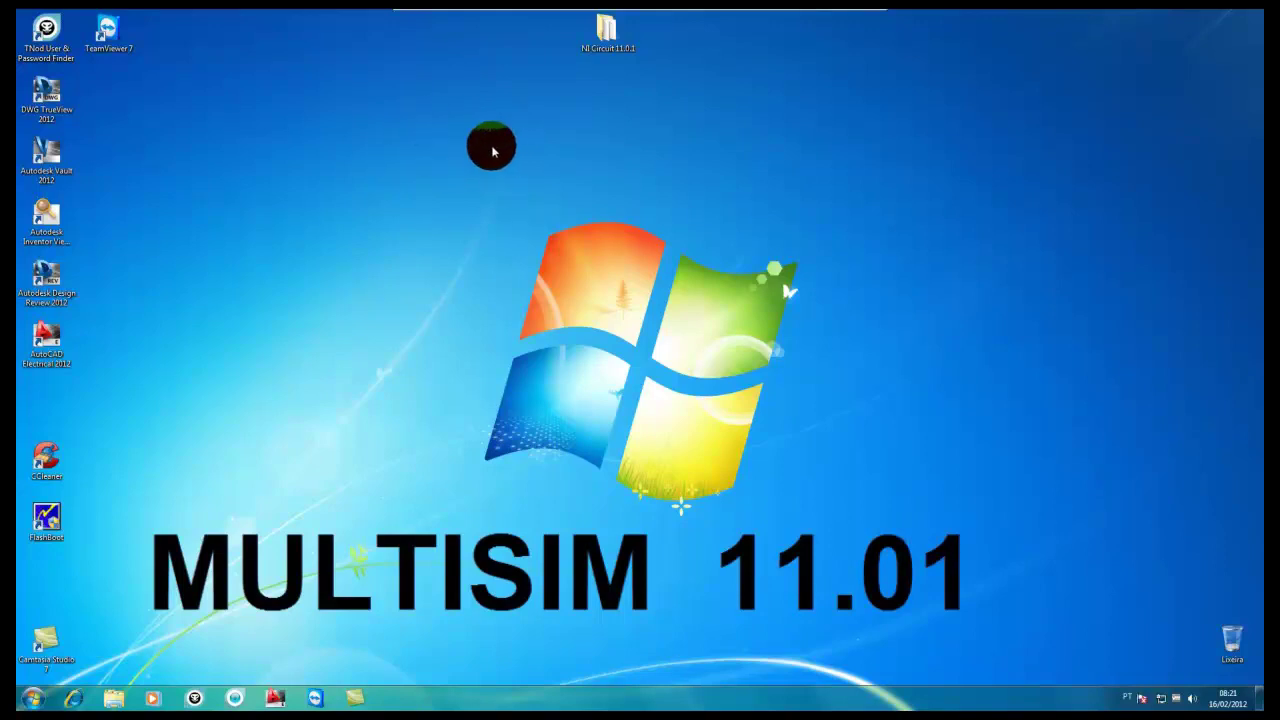
Run the setup application from the NI Circuit 11.0.1 desktop folder, allow it to make changes, and close the folder window
{"action": "left_click", "coordinate": [606, 32]}
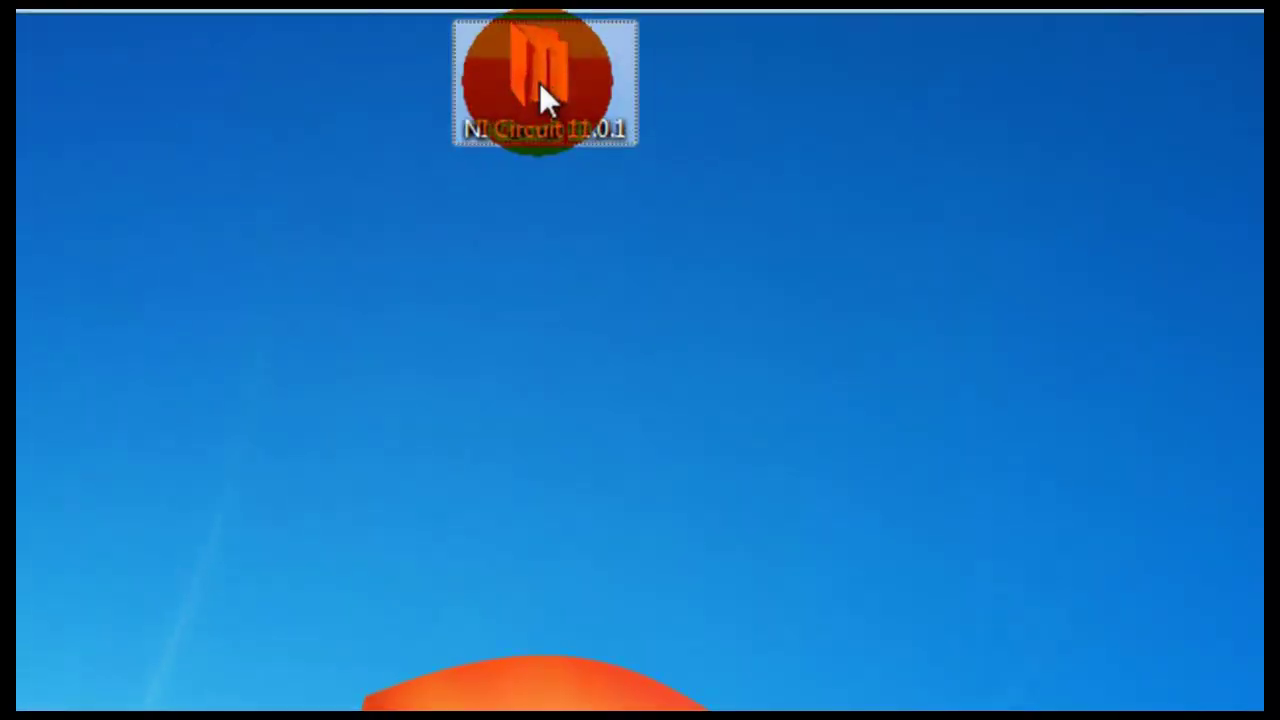
{"action": "double_click", "coordinate": [539, 82]}
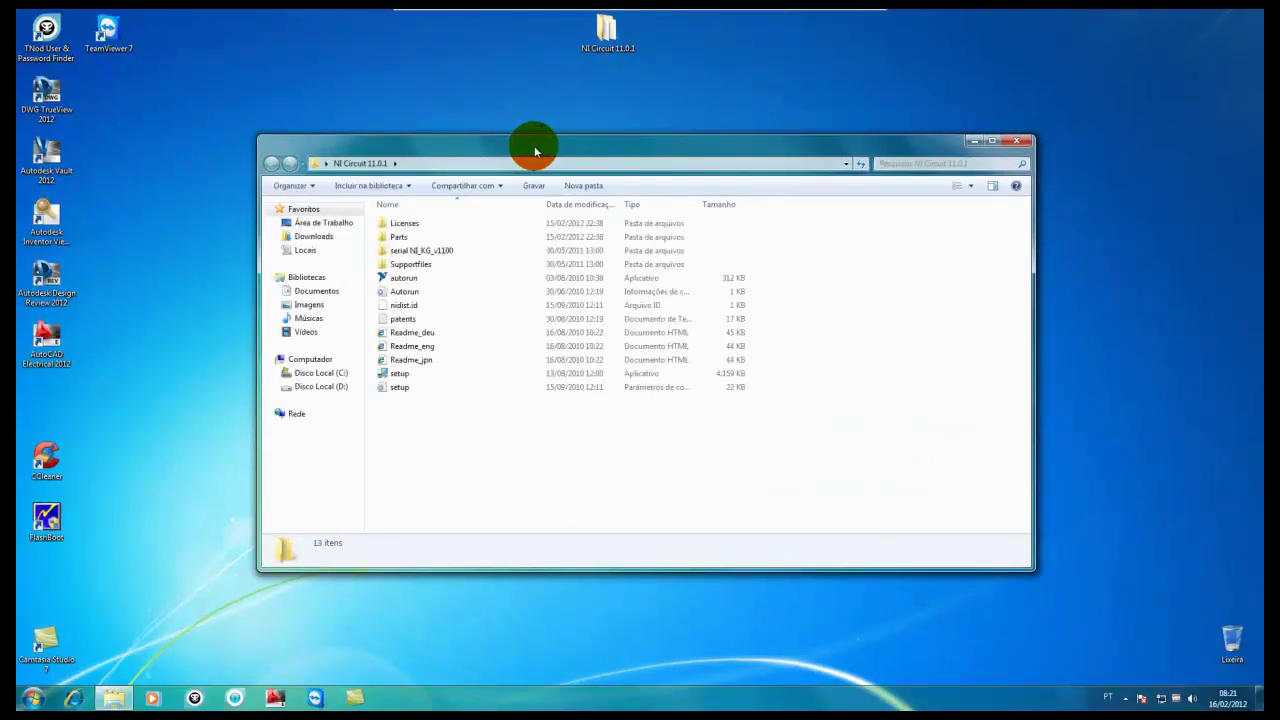
{"action": "double_click", "coordinate": [535, 148]}
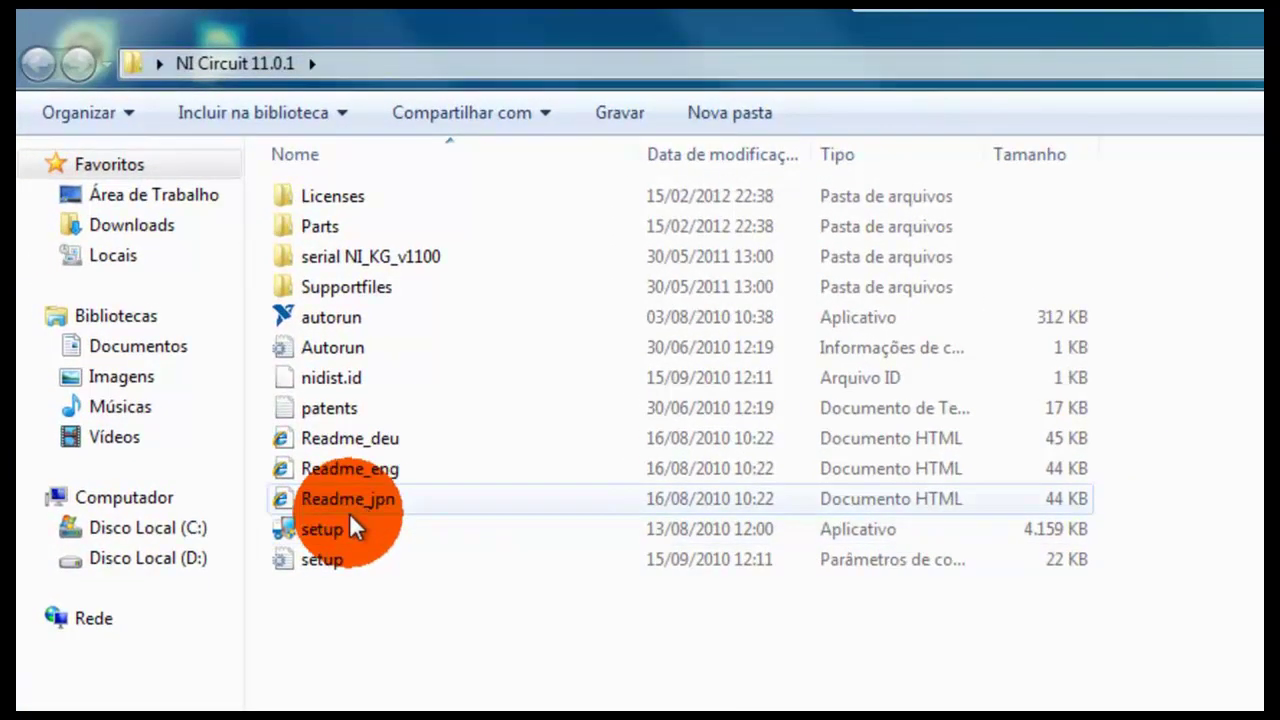
{"action": "left_click", "coordinate": [339, 528]}
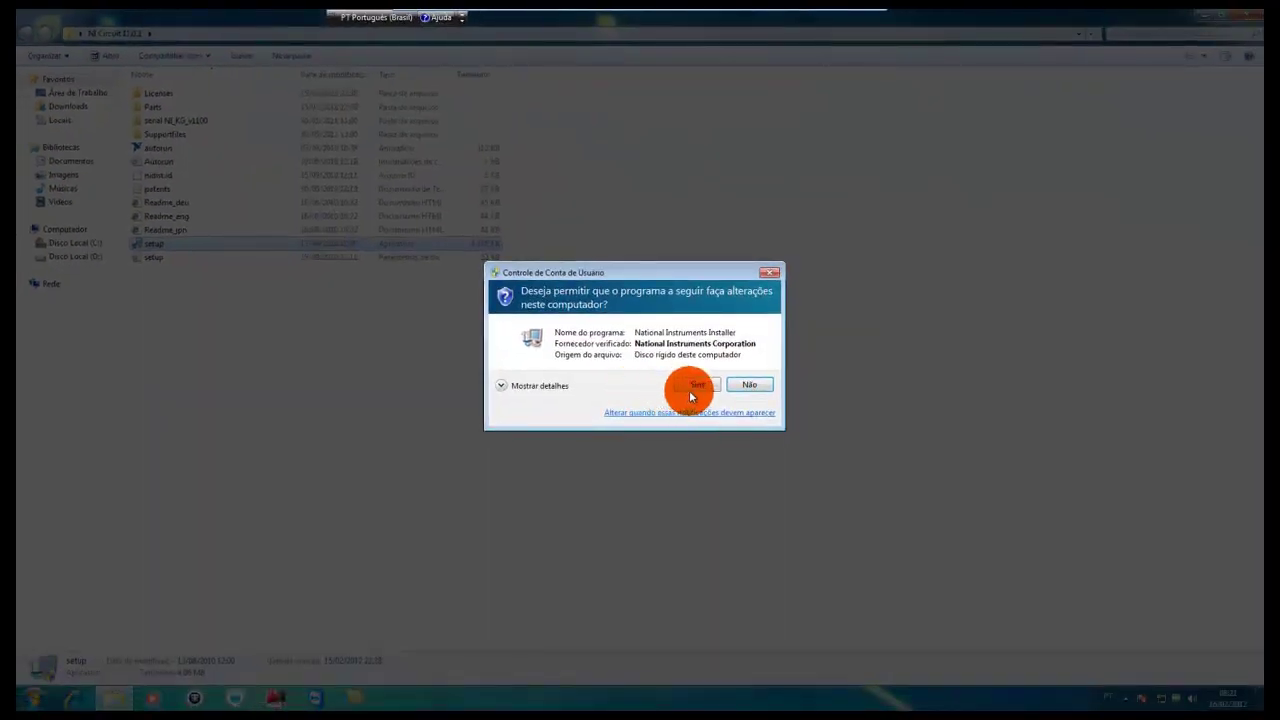
{"action": "left_click", "coordinate": [696, 386]}
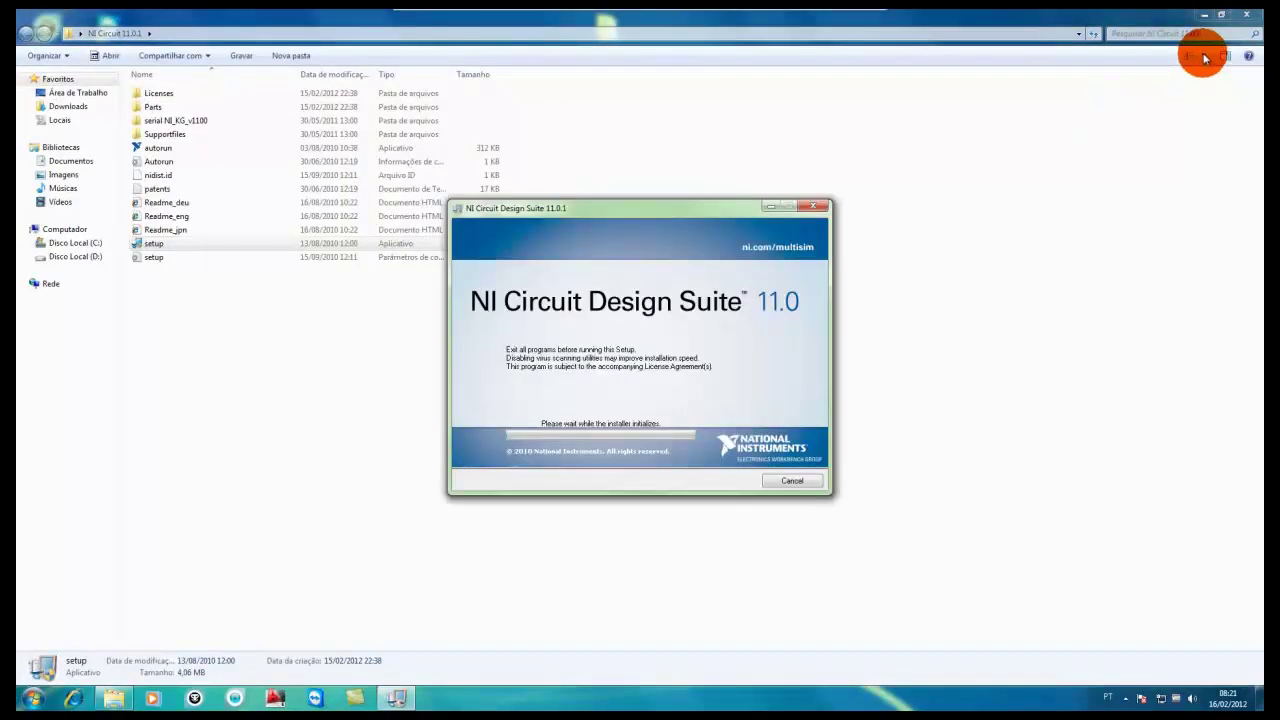
{"action": "left_click", "coordinate": [1249, 18]}
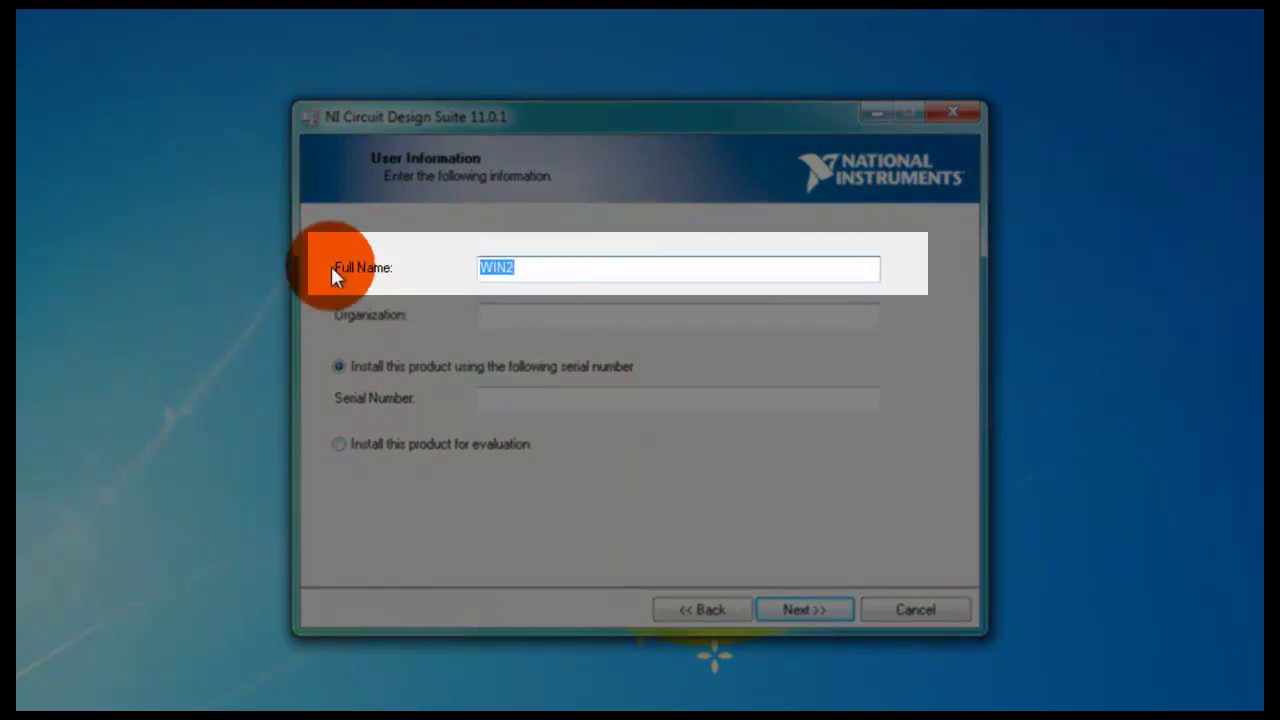
Fill in the full name as "Name", choose to install the product for evaluation, and continue
{"action": "type", "text": "e"}
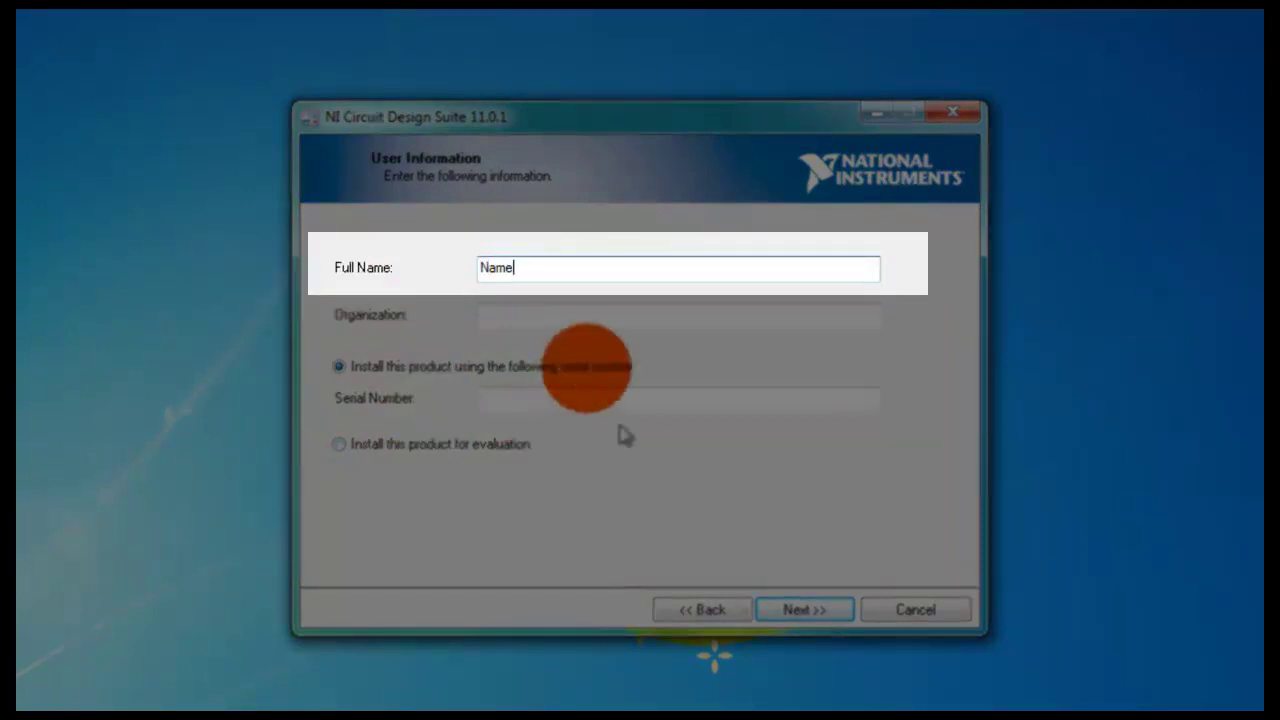
{"action": "left_click", "coordinate": [513, 314]}
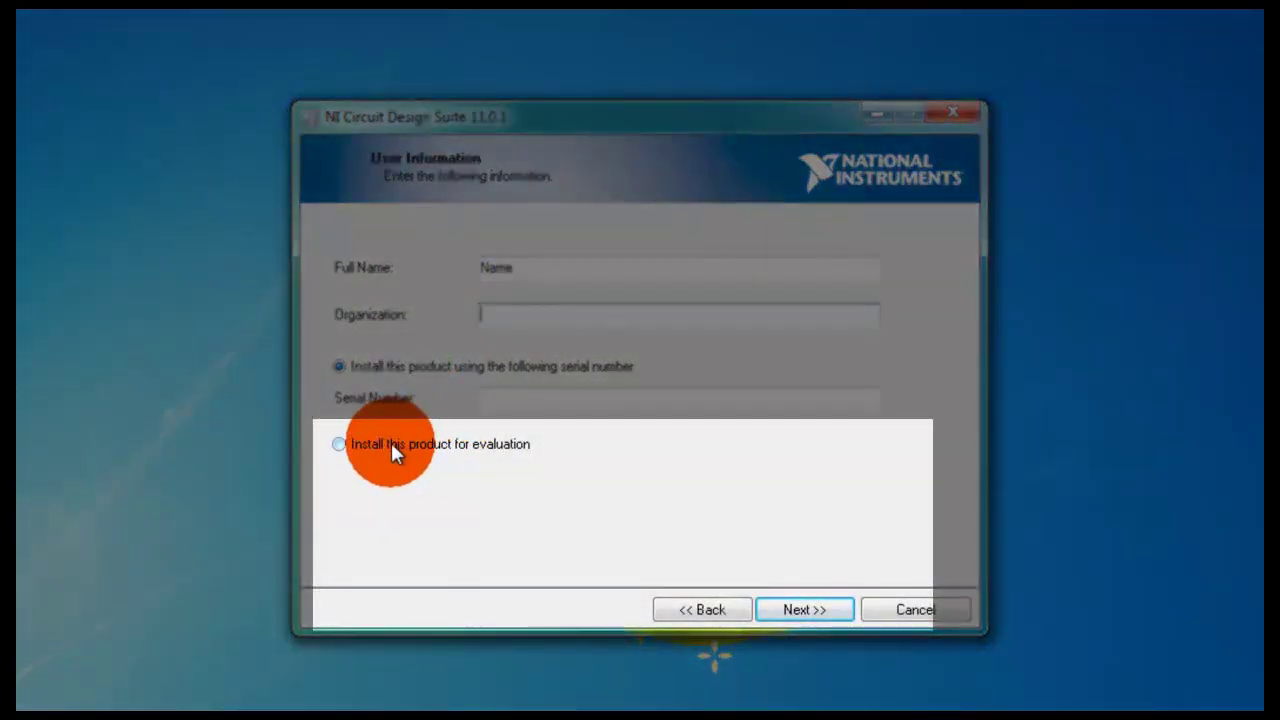
{"action": "left_click", "coordinate": [380, 452]}
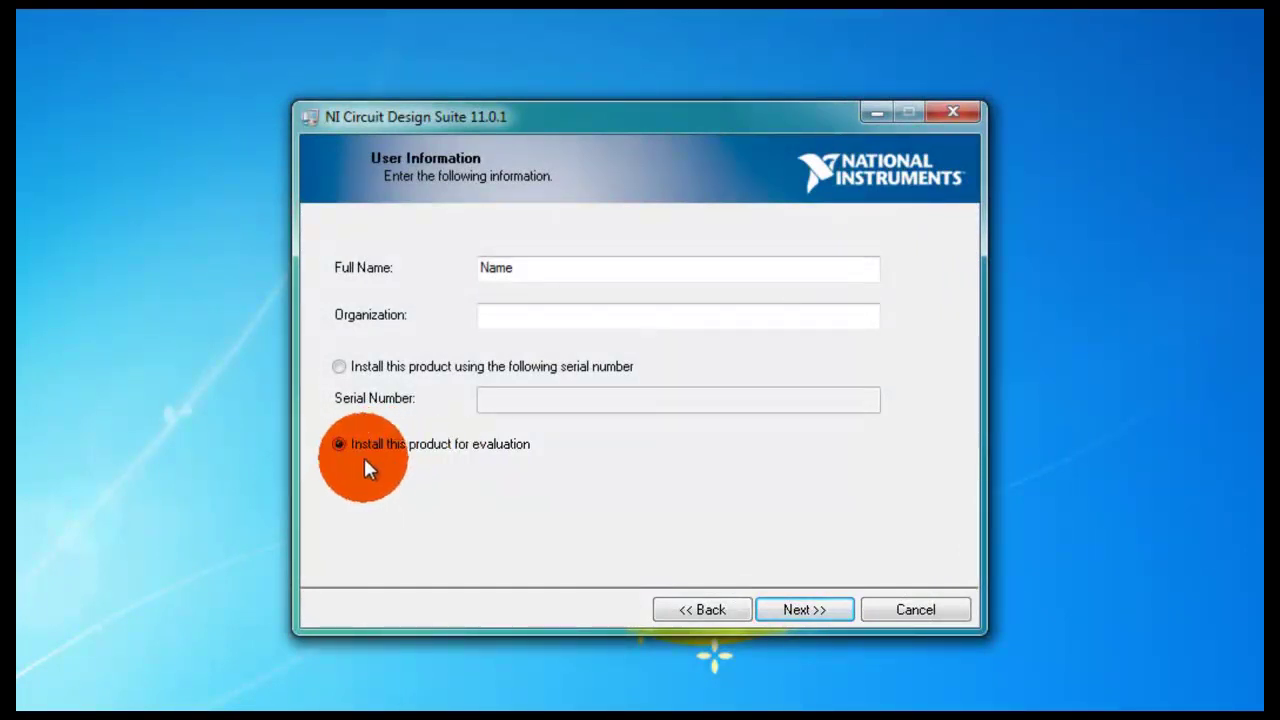
{"action": "left_click", "coordinate": [778, 600]}
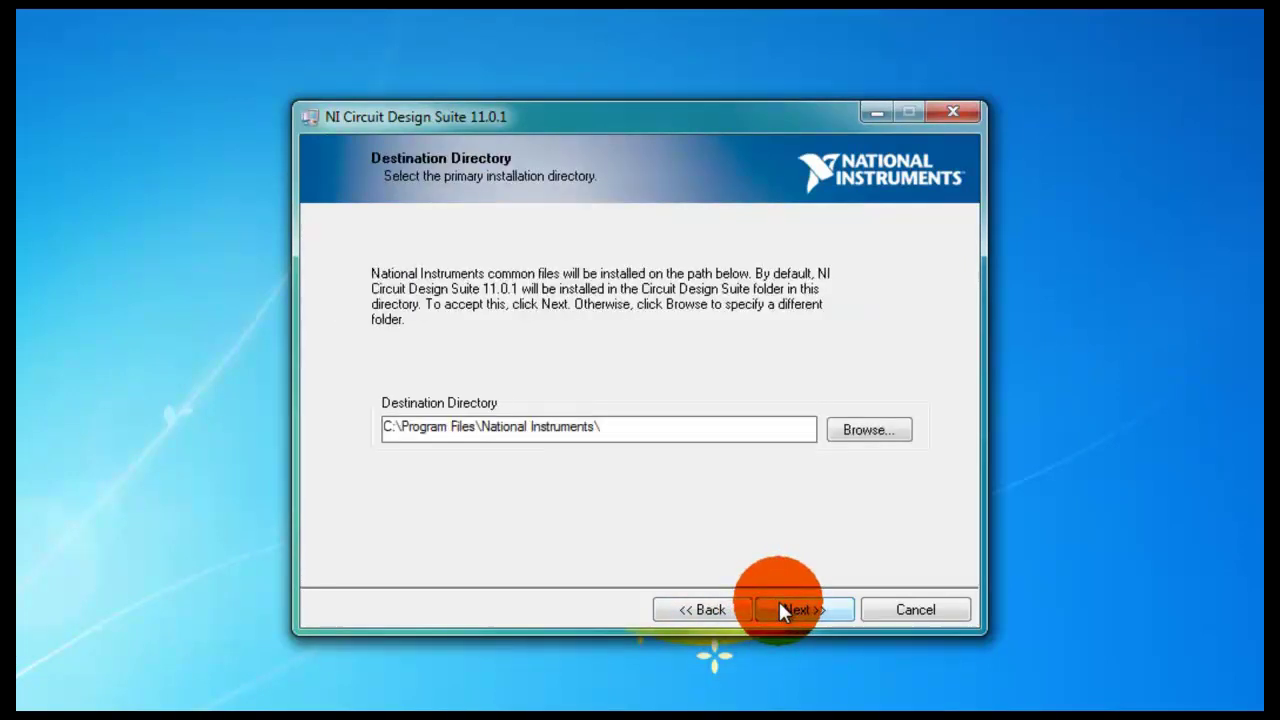
Accept the default destination directory and features, and disable contacting National Instruments for new product notifications
{"action": "left_click", "coordinate": [780, 603]}
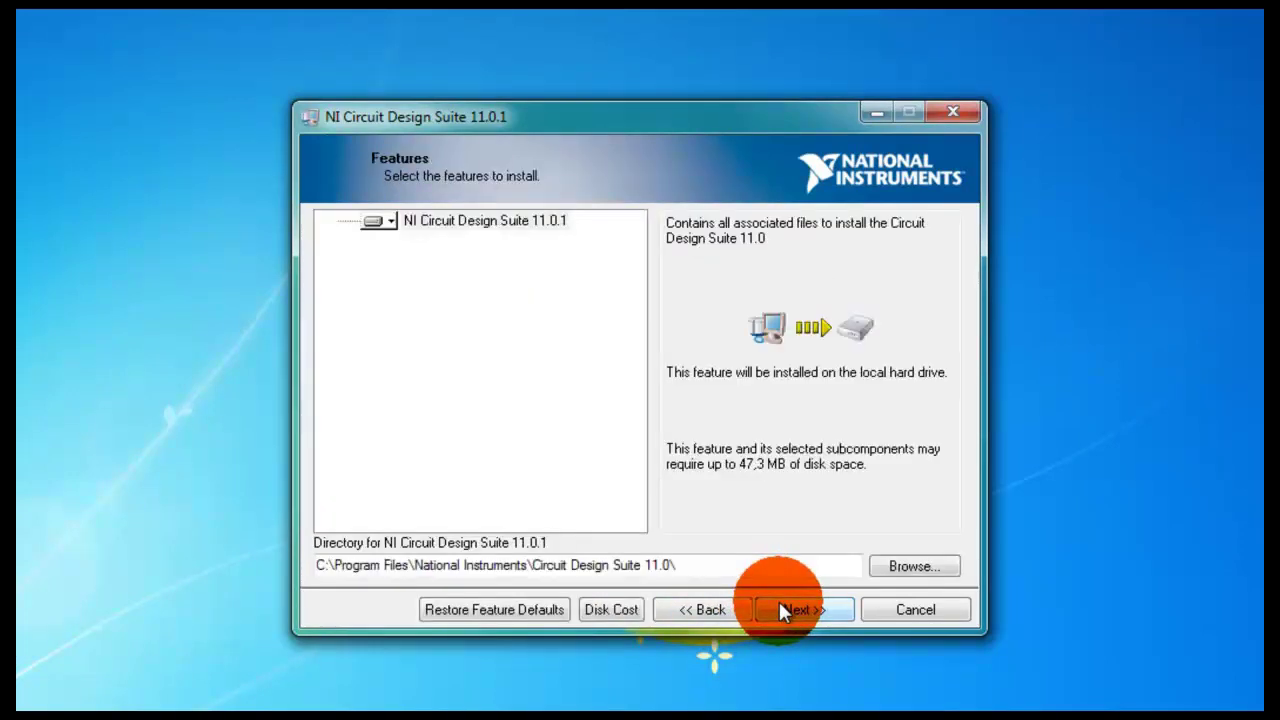
{"action": "left_click", "coordinate": [779, 601]}
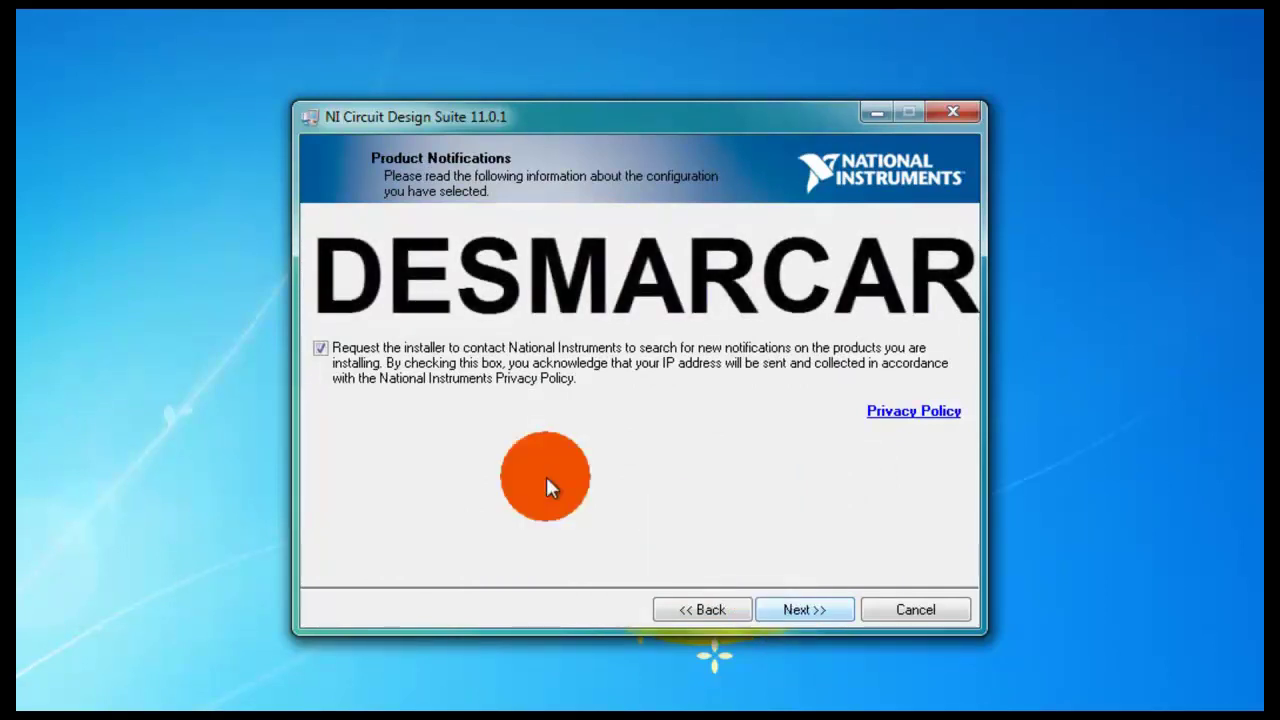
{"action": "left_click", "coordinate": [320, 348]}
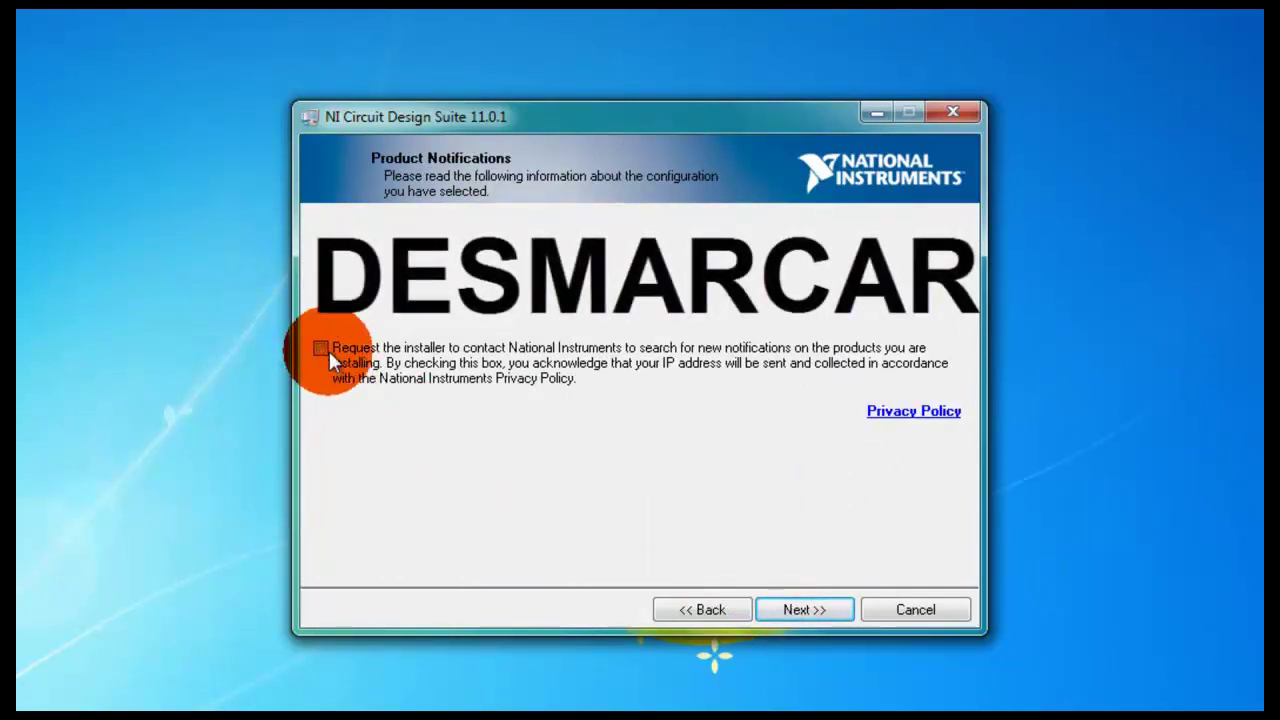
{"action": "left_click", "coordinate": [790, 603]}
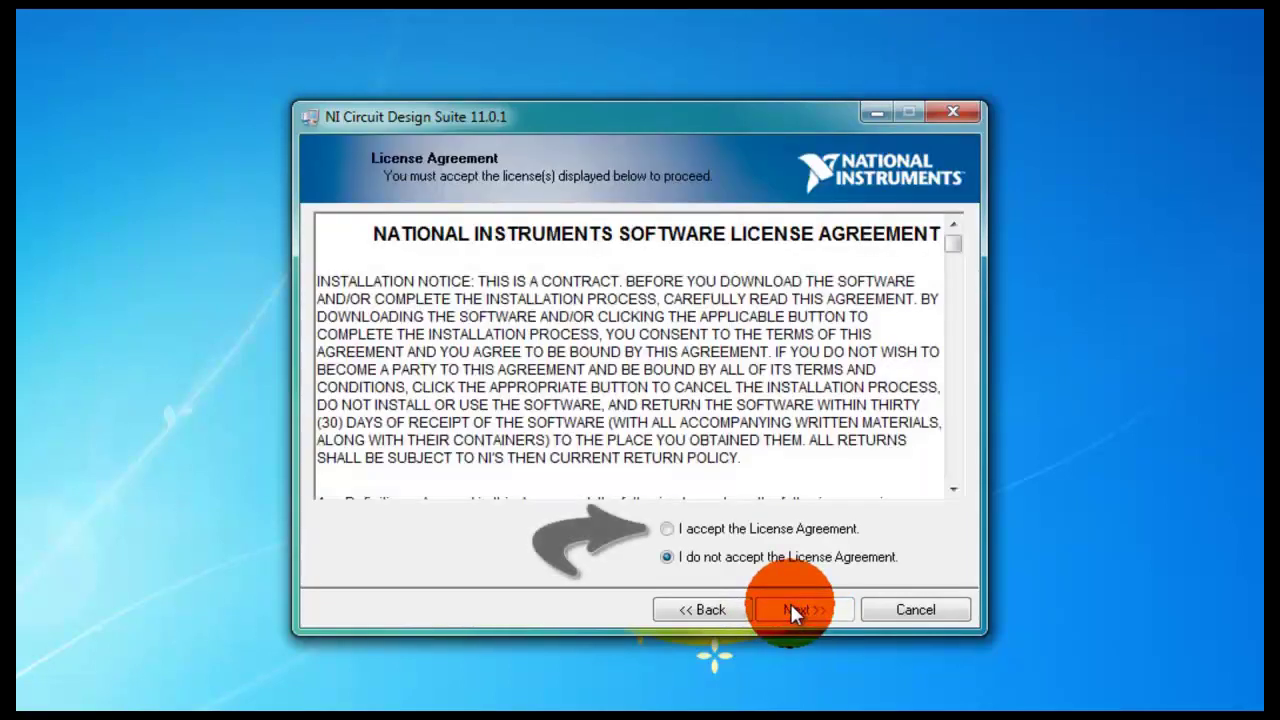
Accept the National Instruments license agreement and the two HI-TECH and Microchip license agreements
{"action": "left_click", "coordinate": [714, 526]}
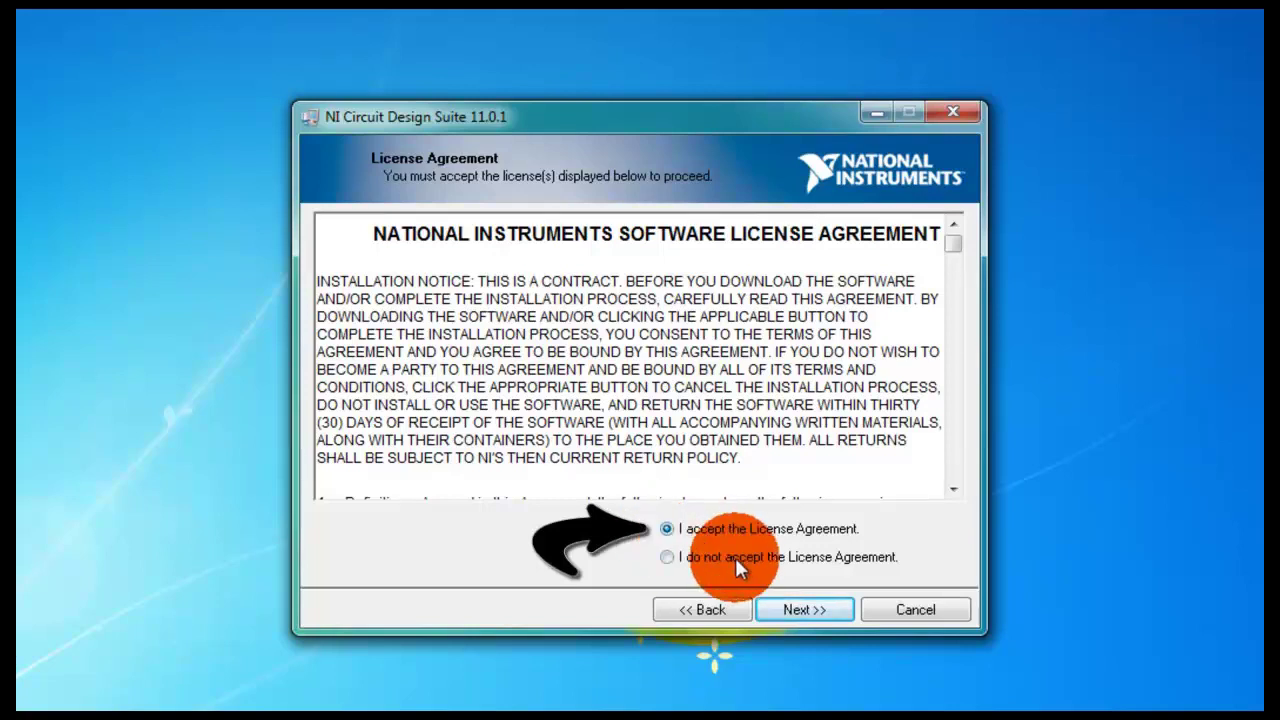
{"action": "left_click", "coordinate": [785, 600]}
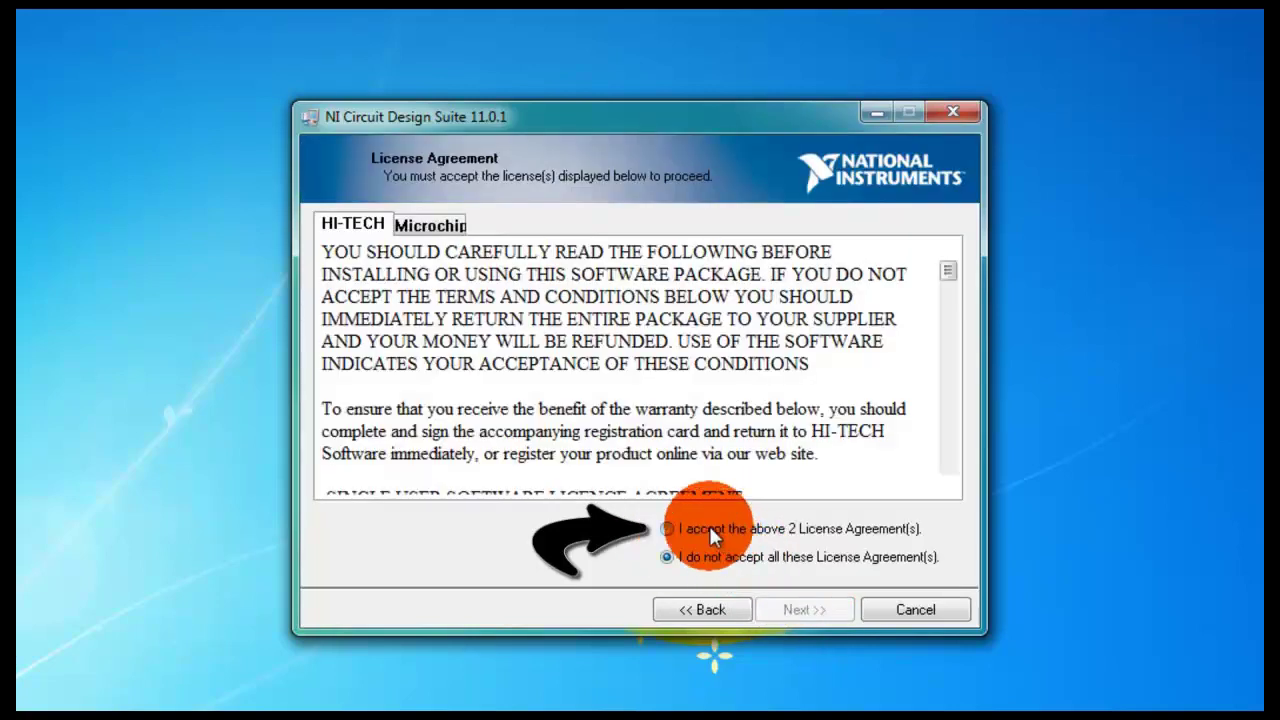
{"action": "left_click", "coordinate": [708, 526]}
{"action": "left_click", "coordinate": [800, 610]}
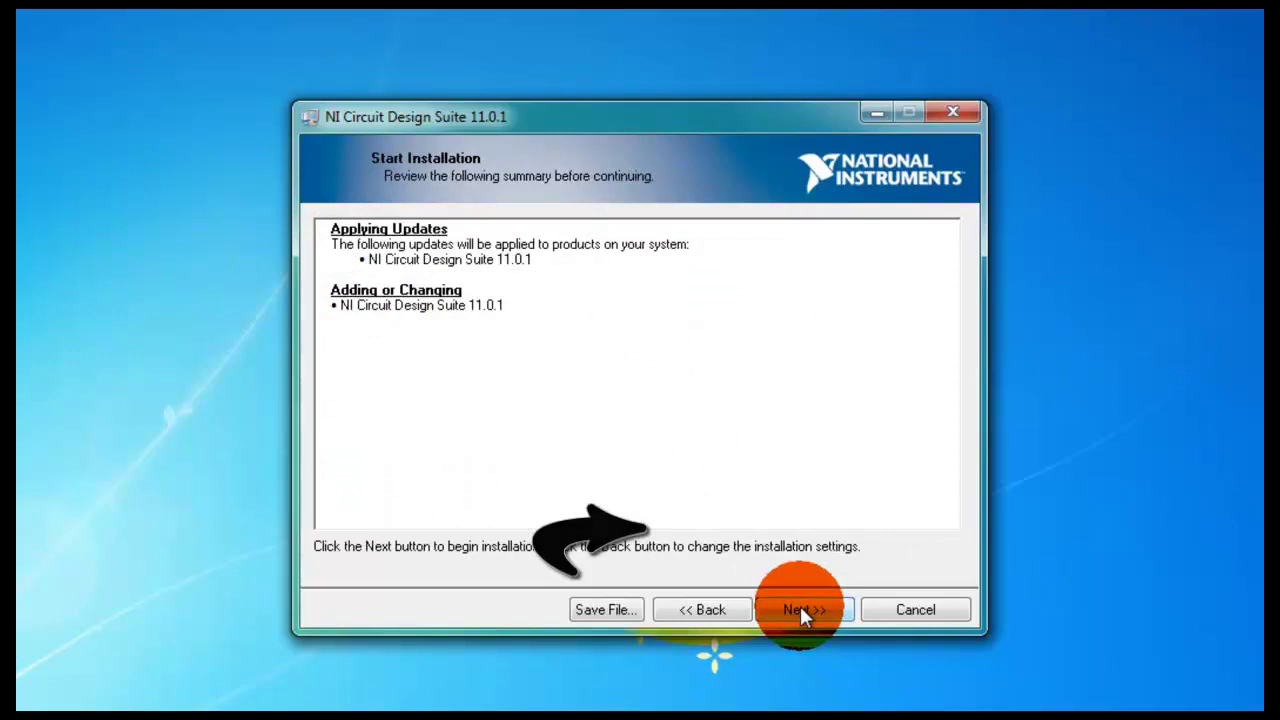
Install NI Circuit Design Suite 11.0.1 and restart the computer to complete the installation
{"action": "left_click", "coordinate": [798, 610]}
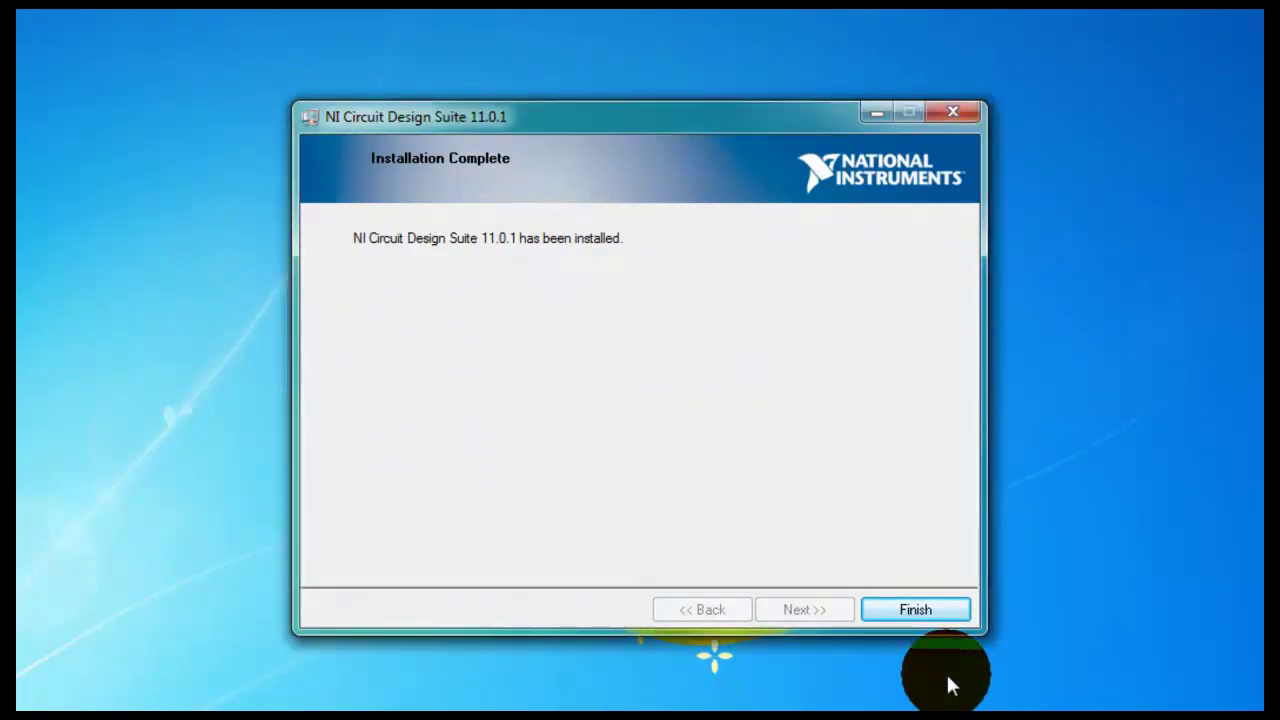
{"action": "left_click", "coordinate": [916, 609]}
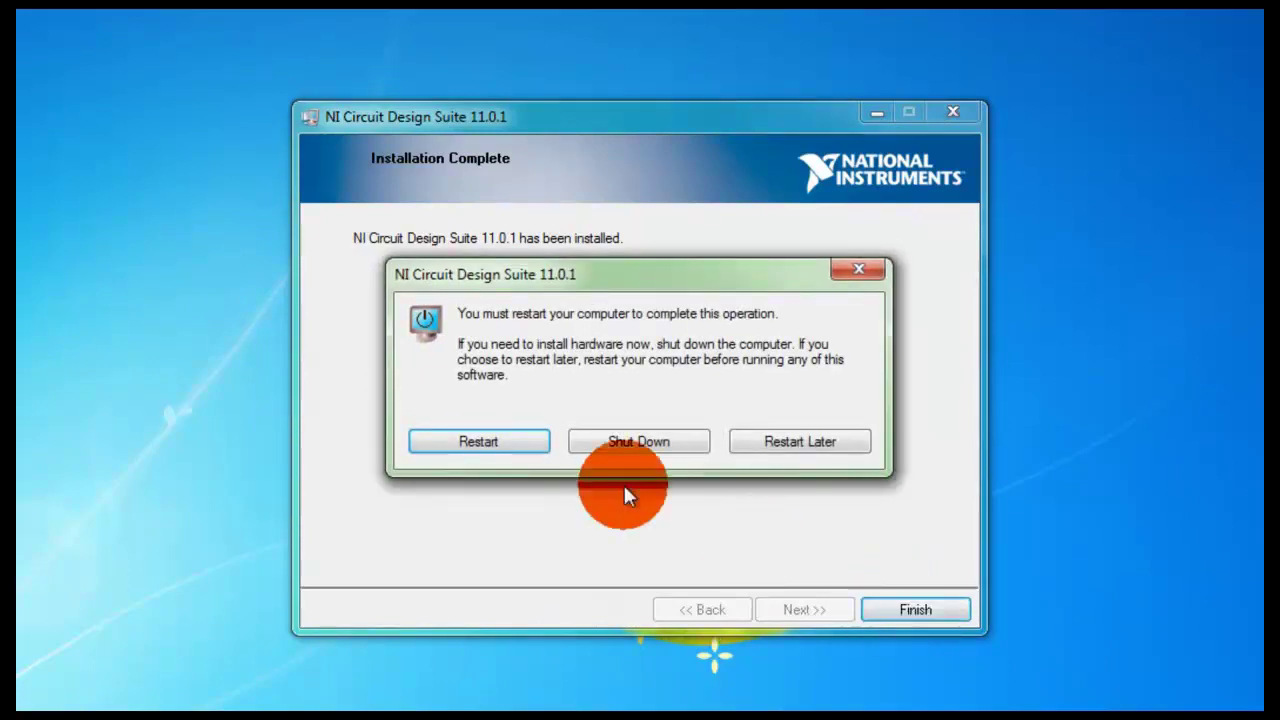
{"action": "left_click", "coordinate": [513, 437]}
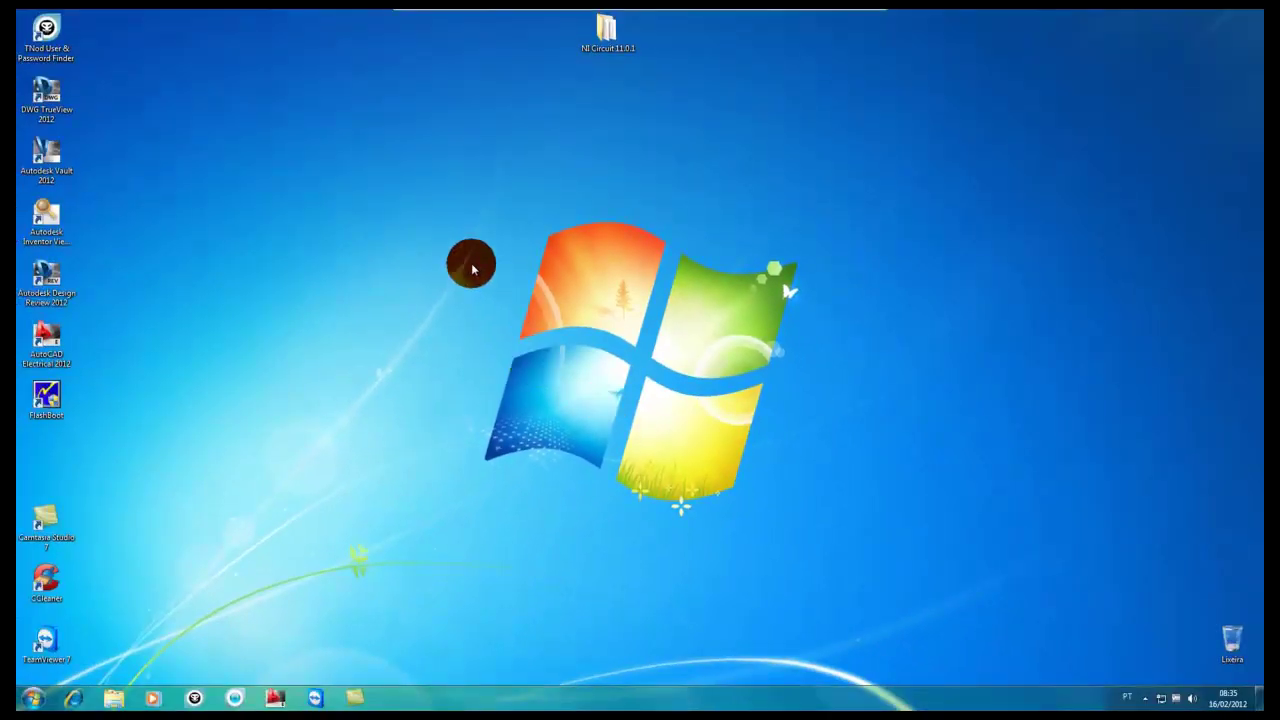
Search the installed programs for "multi" and place the Multisim 11.0 shortcut on the desktop
{"action": "left_click_drag", "start_coordinate": [404, 198], "coordinate": [742, 476]}
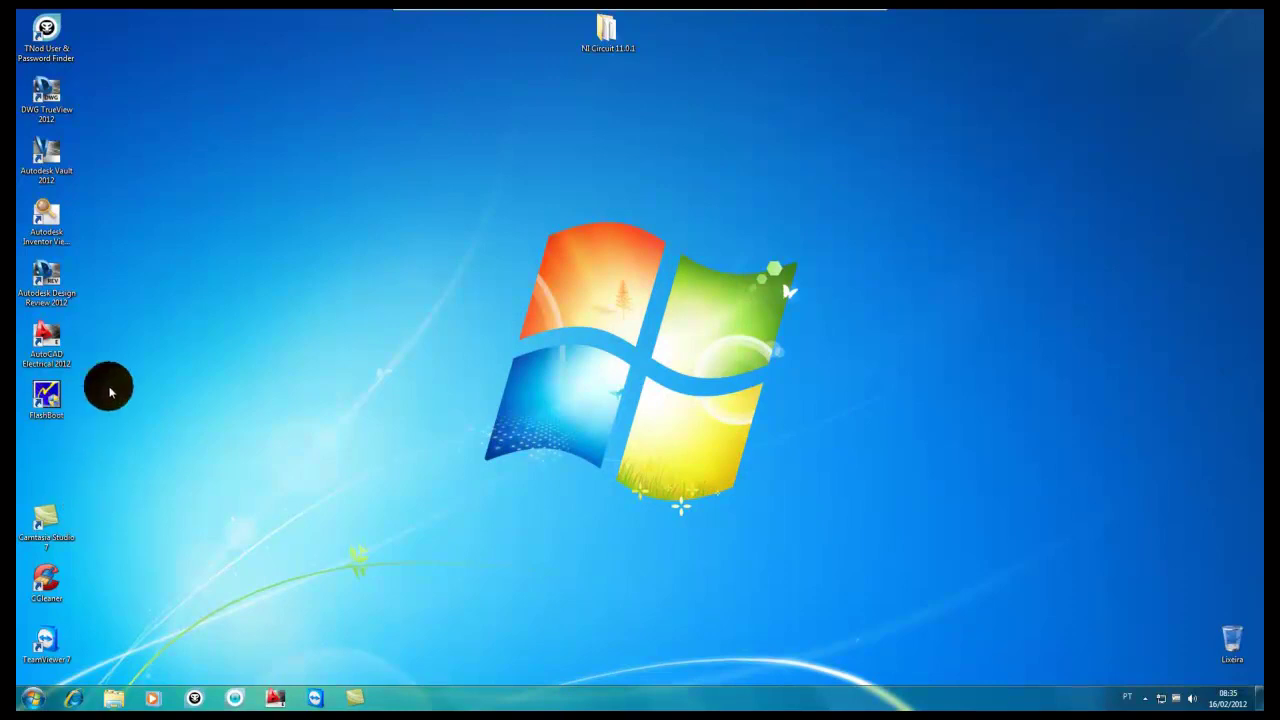
{"action": "left_click", "coordinate": [28, 697]}
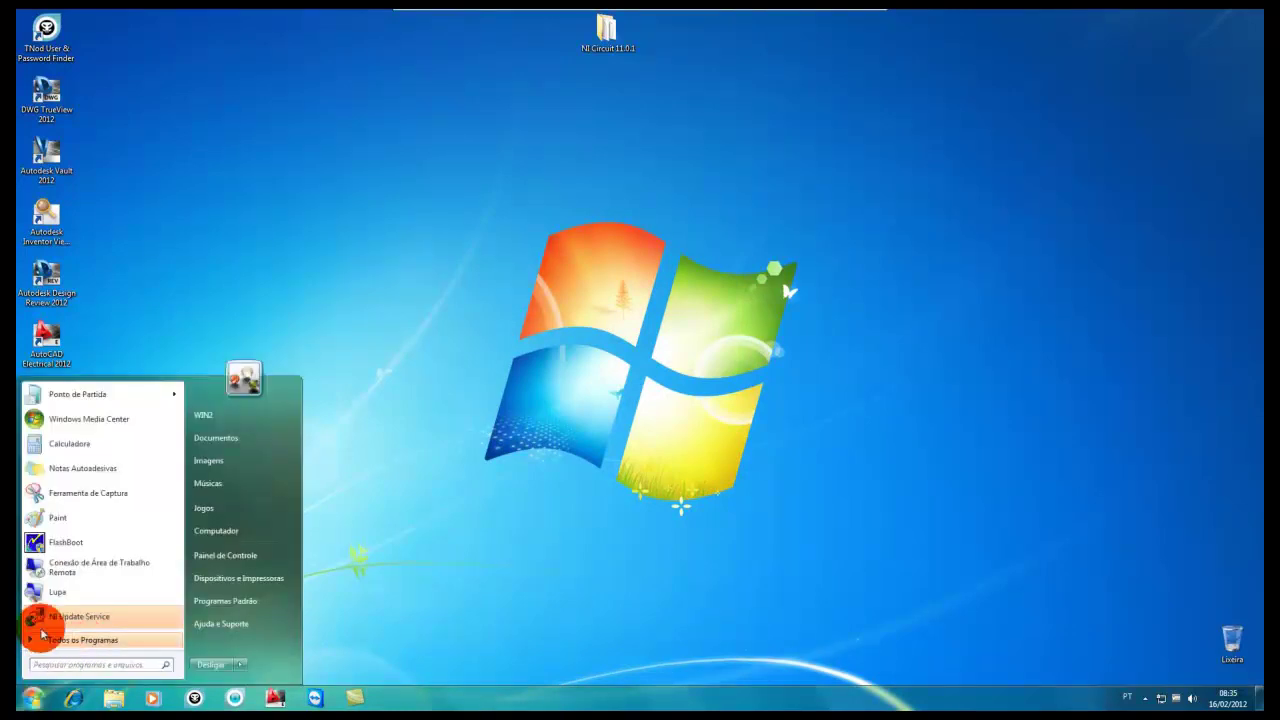
{"action": "type", "text": "multi"}
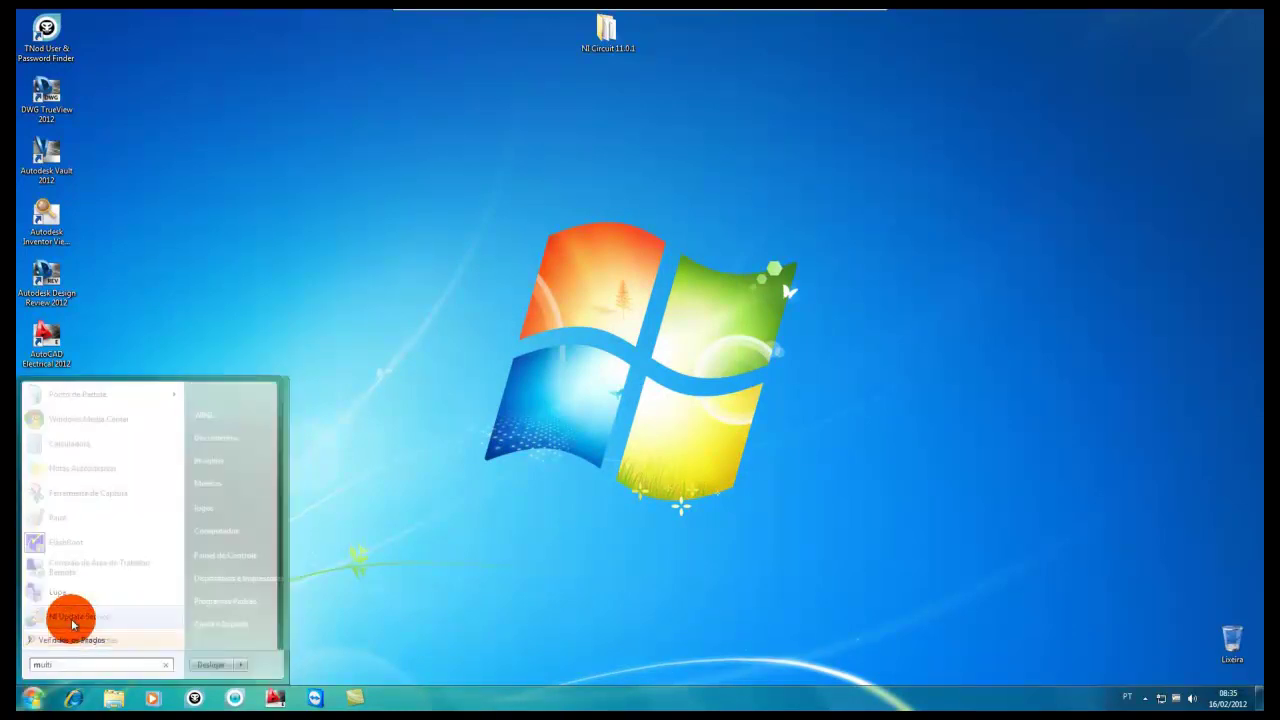
{"action": "left_click_drag", "start_coordinate": [60, 416], "coordinate": [436, 220]}
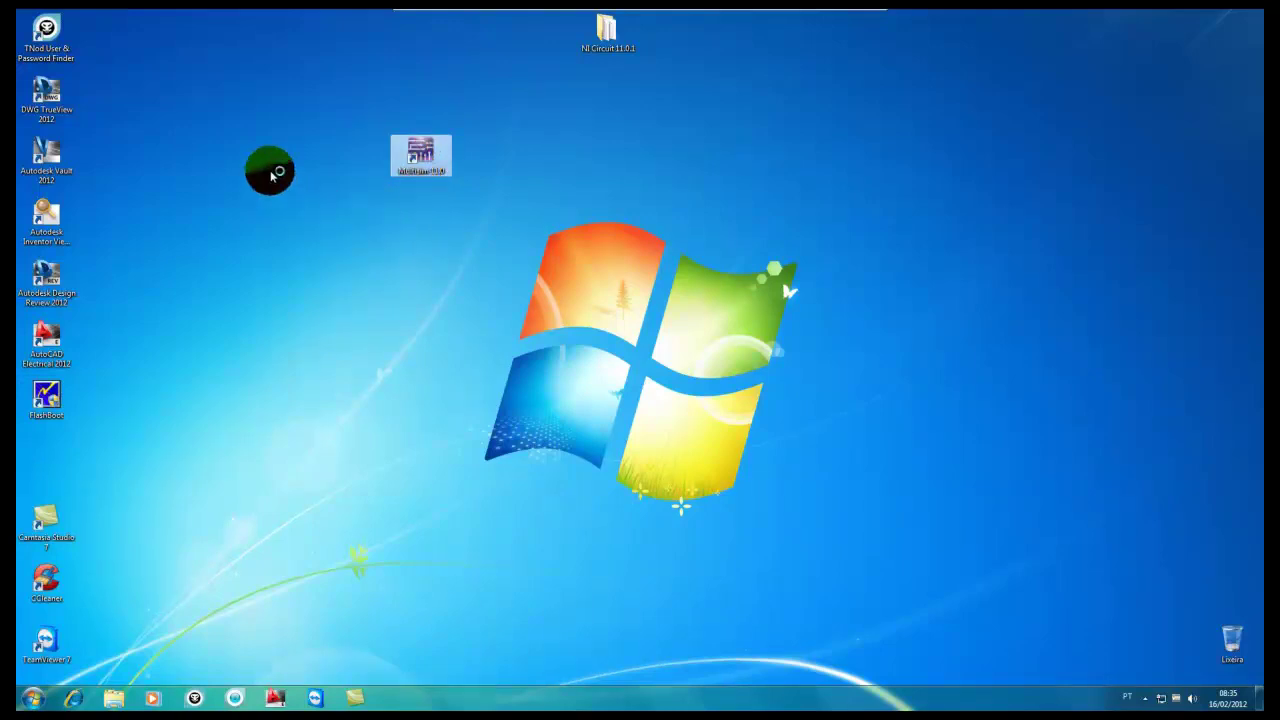
Exit Multisim from its evaluation license window
{"action": "left_click", "coordinate": [344, 250]}
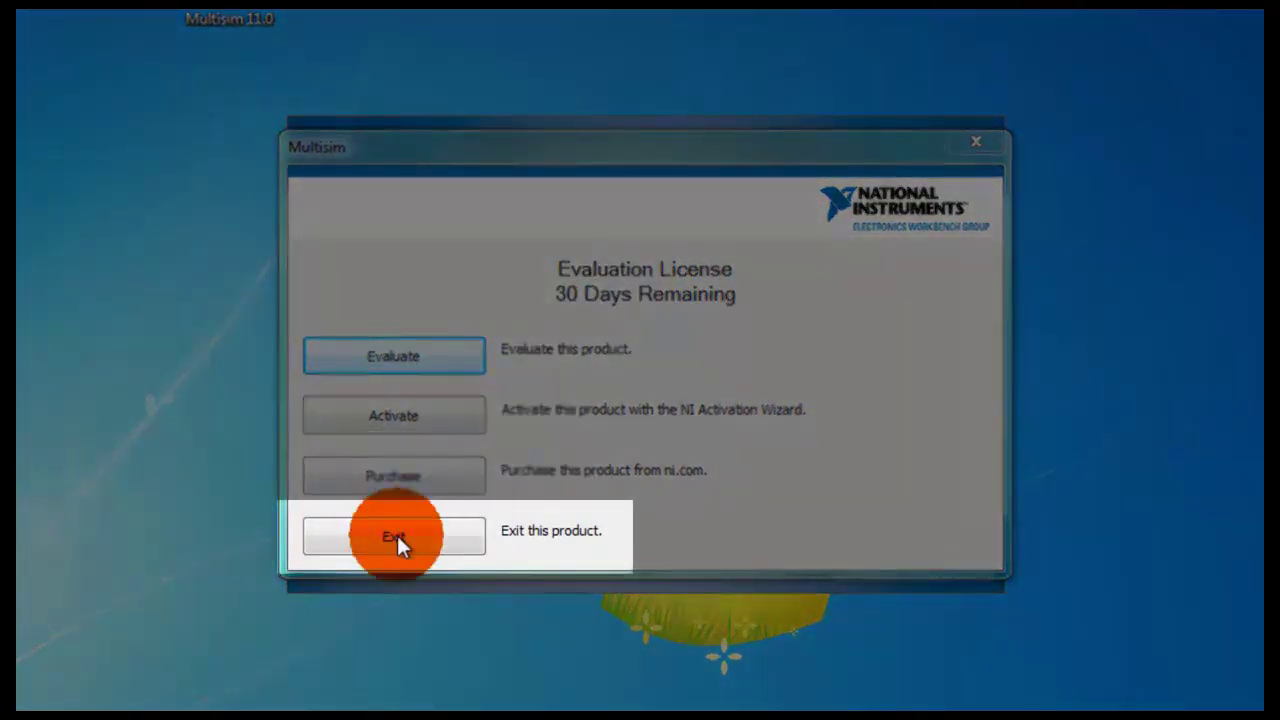
{"action": "left_click", "coordinate": [394, 536]}
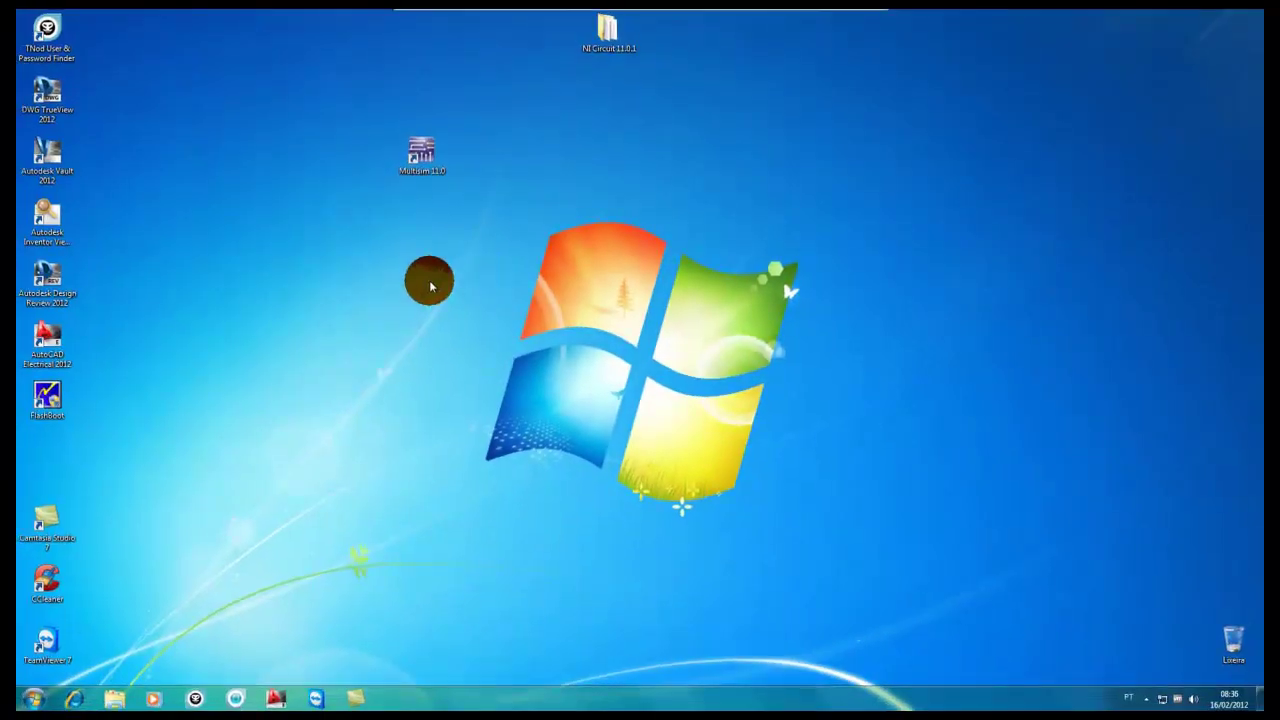
Run the kg_v1101 application from the serial NI_KG_v1100 subfolder of the NI Circuit 11.0.1 desktop folder
{"action": "double_click", "coordinate": [598, 45]}
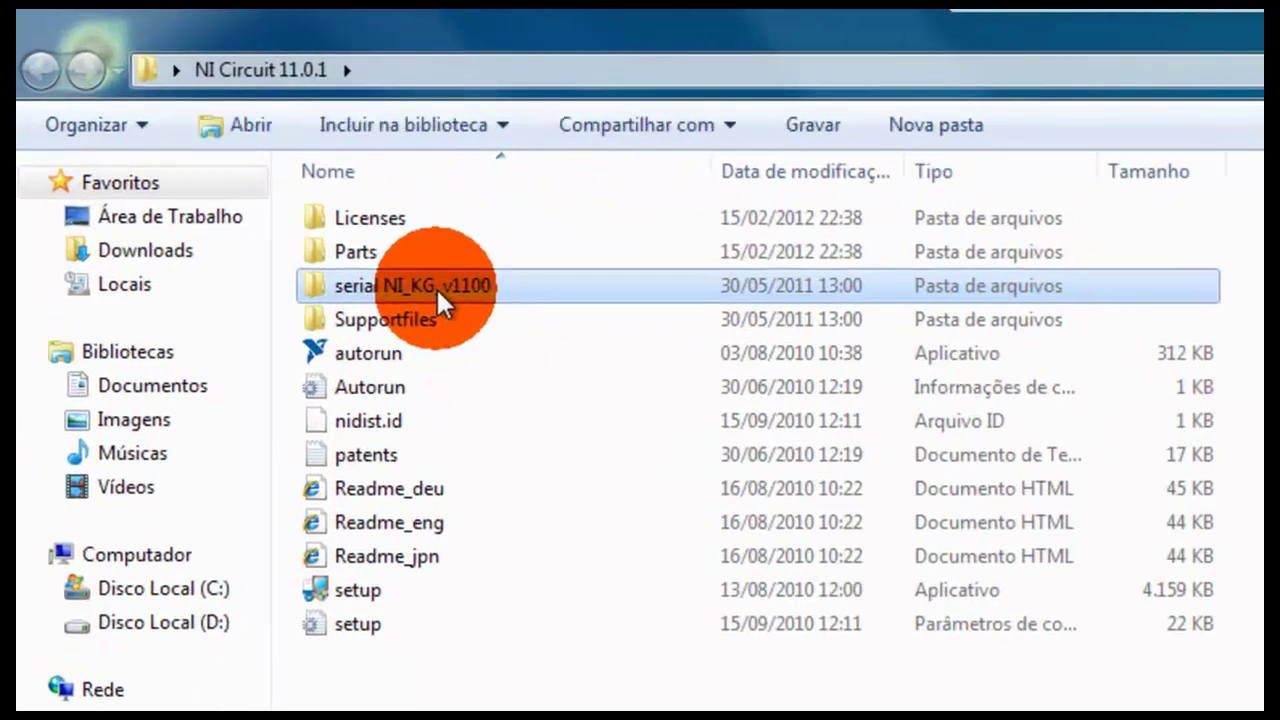
{"action": "double_click", "coordinate": [436, 287]}
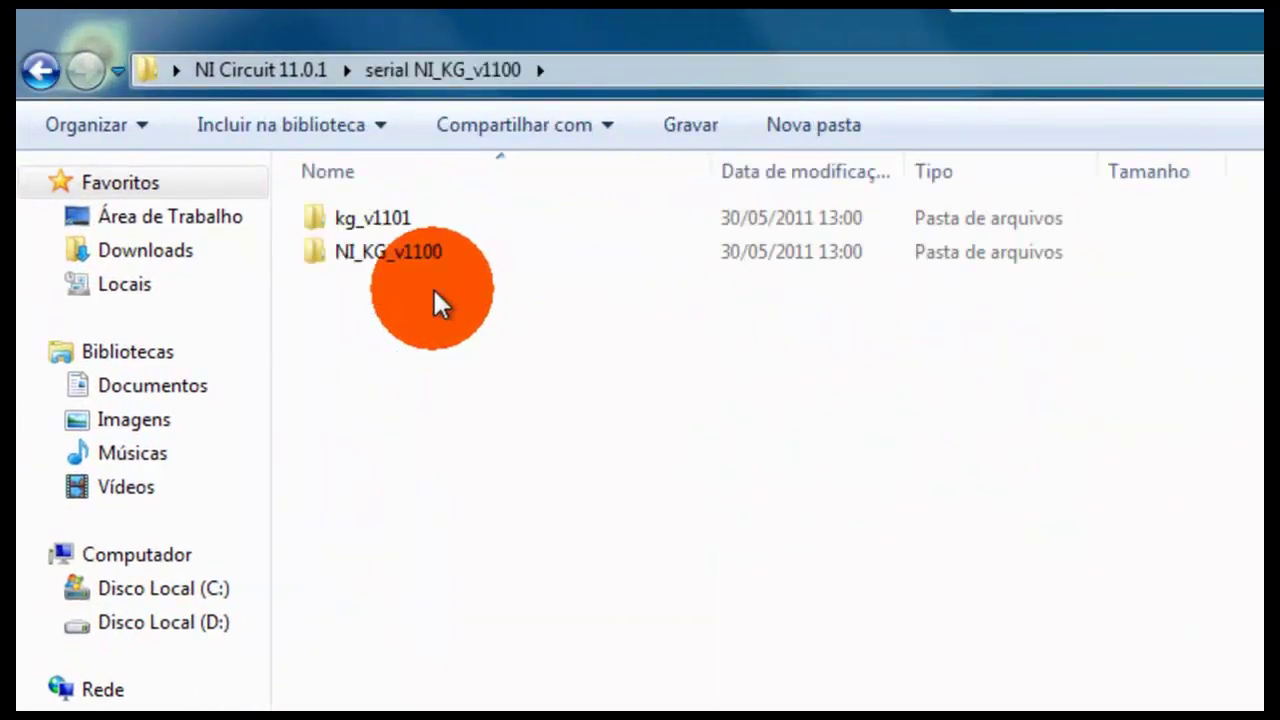
{"action": "left_click", "coordinate": [392, 222]}
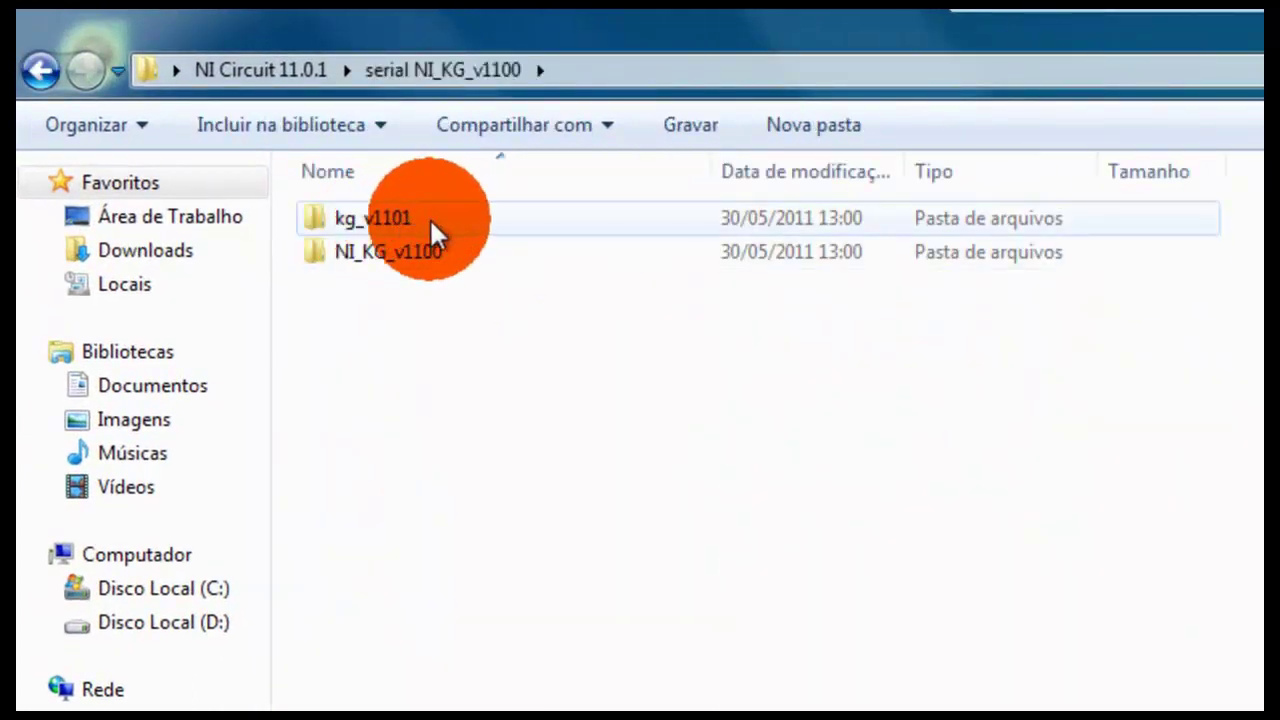
{"action": "double_click", "coordinate": [439, 216]}
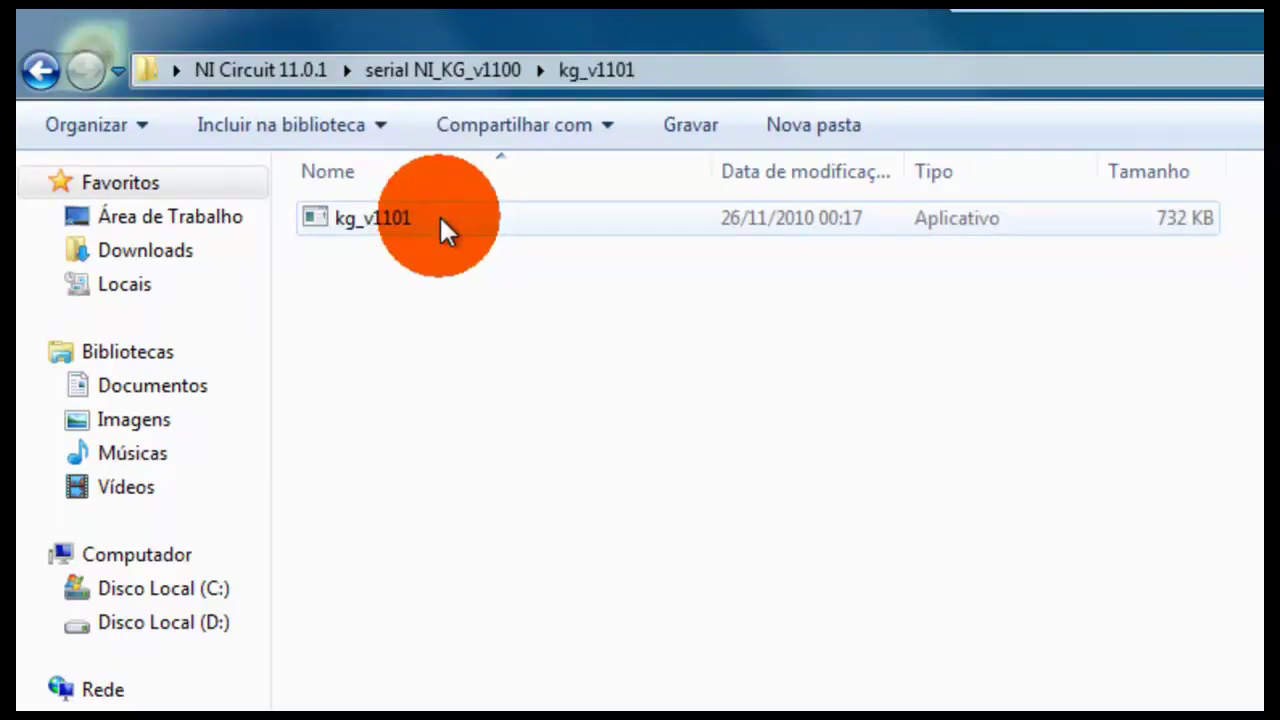
{"action": "double_click", "coordinate": [439, 216]}
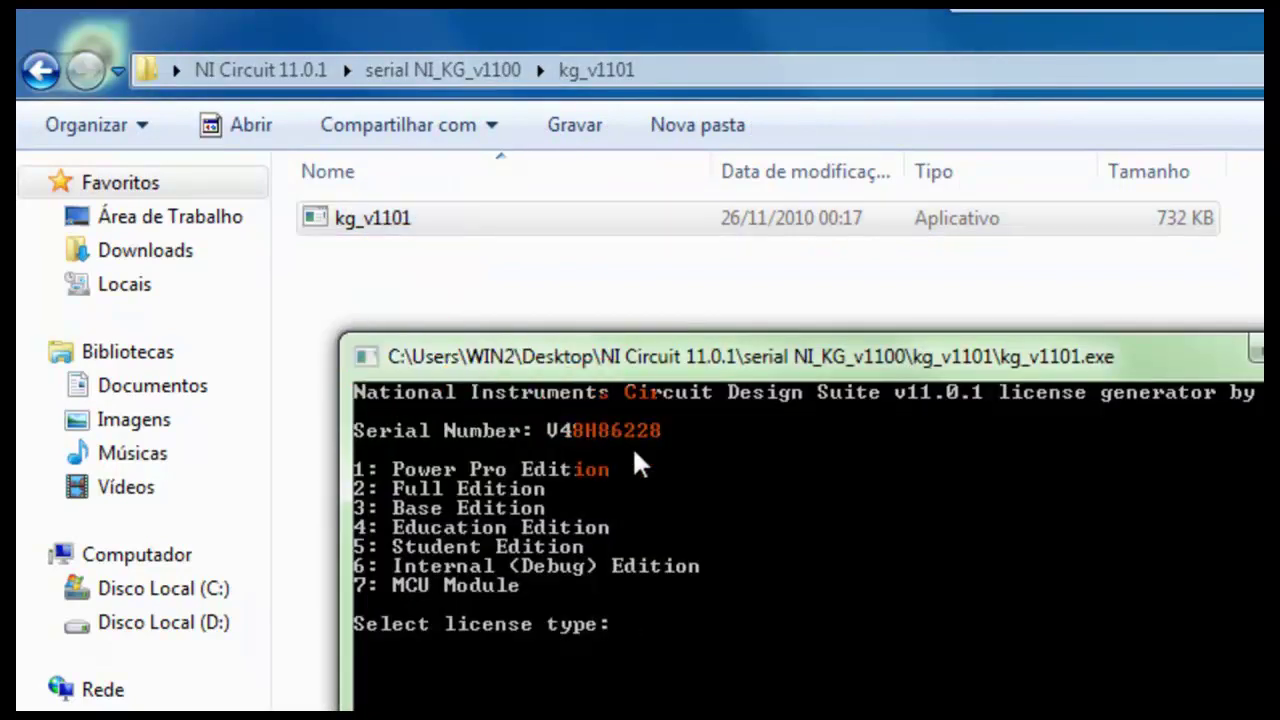
Select license type 2, Full Edition, to generate the license files in the kg_v1101 folder
{"action": "type", "text": "2"}
{"action": "key", "text": "Return"}
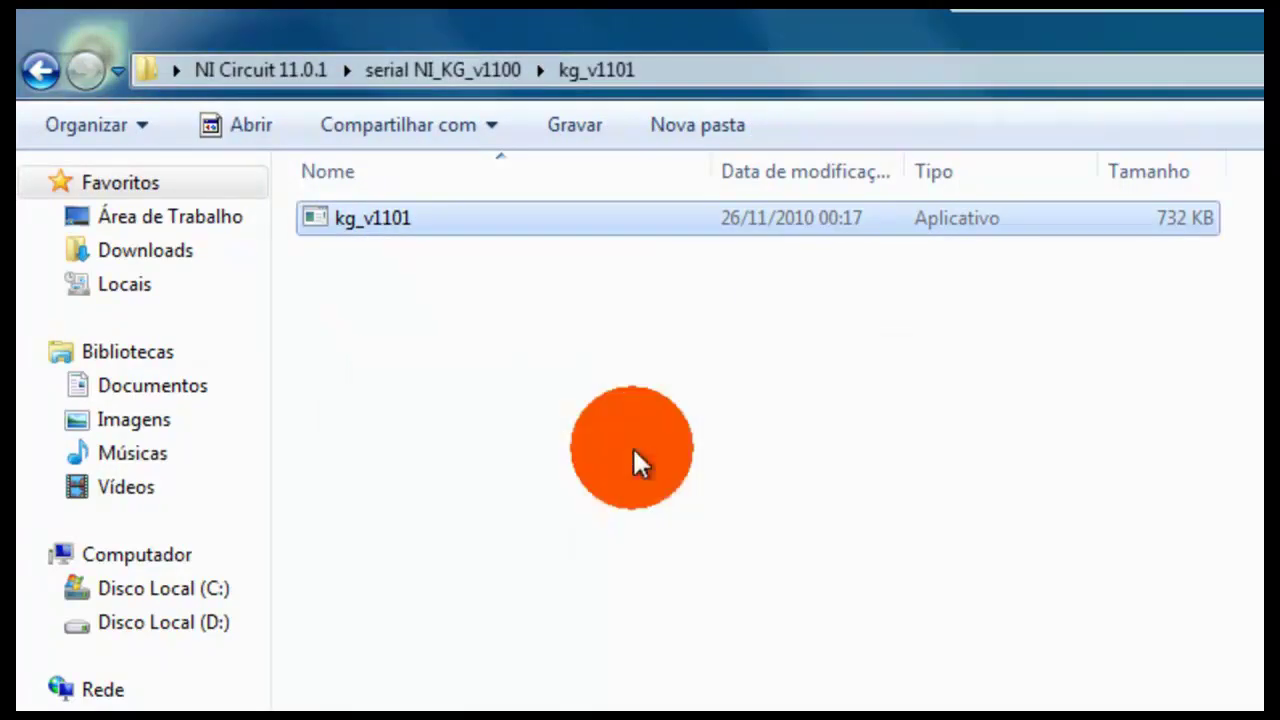
{"action": "left_click", "coordinate": [565, 488]}
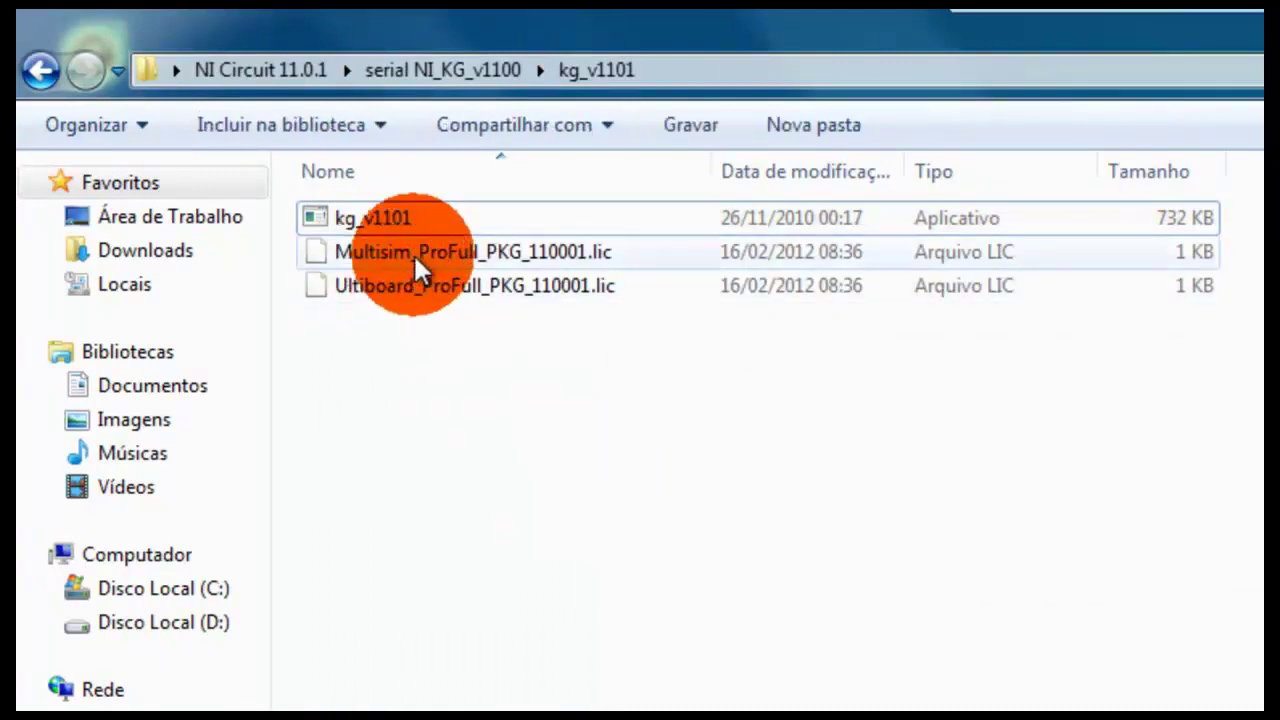
{"action": "left_click_drag", "start_coordinate": [407, 358], "coordinate": [388, 260]}
{"action": "left_click", "coordinate": [410, 420]}
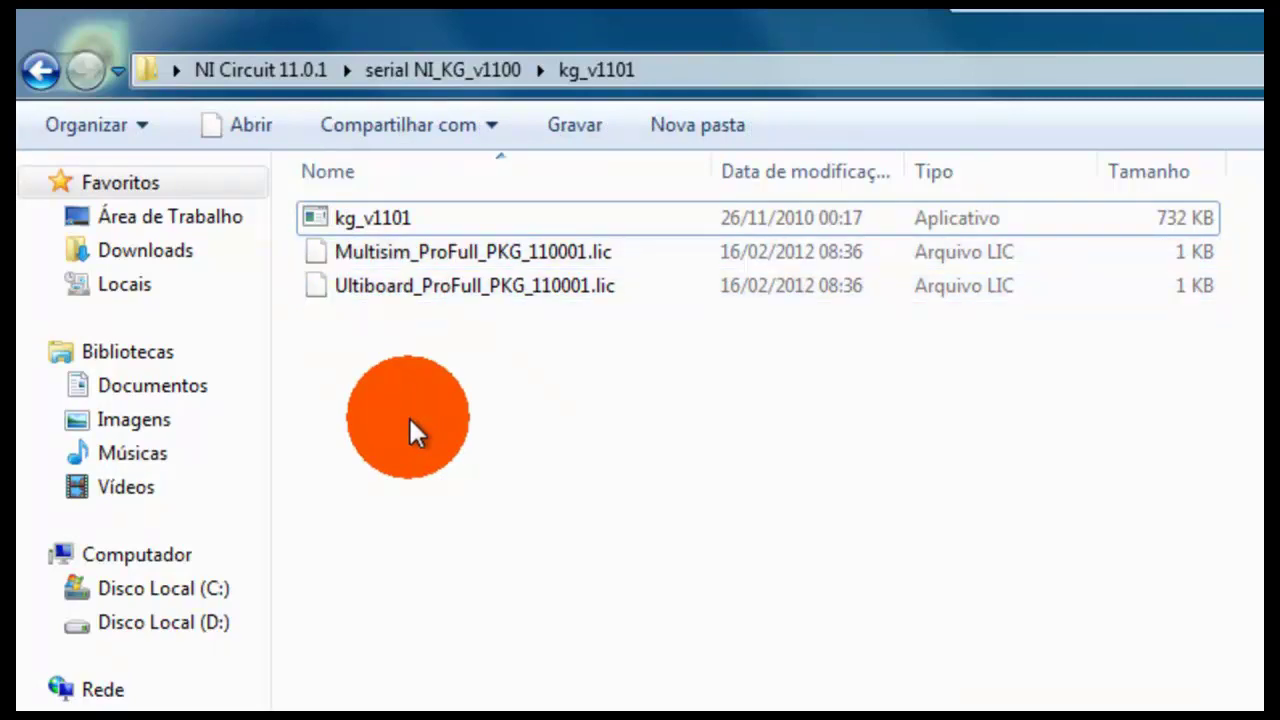
Open the Shared folder under Arquivos de Programas, National Instruments on Disco Local (C:)
{"action": "left_click", "coordinate": [130, 592]}
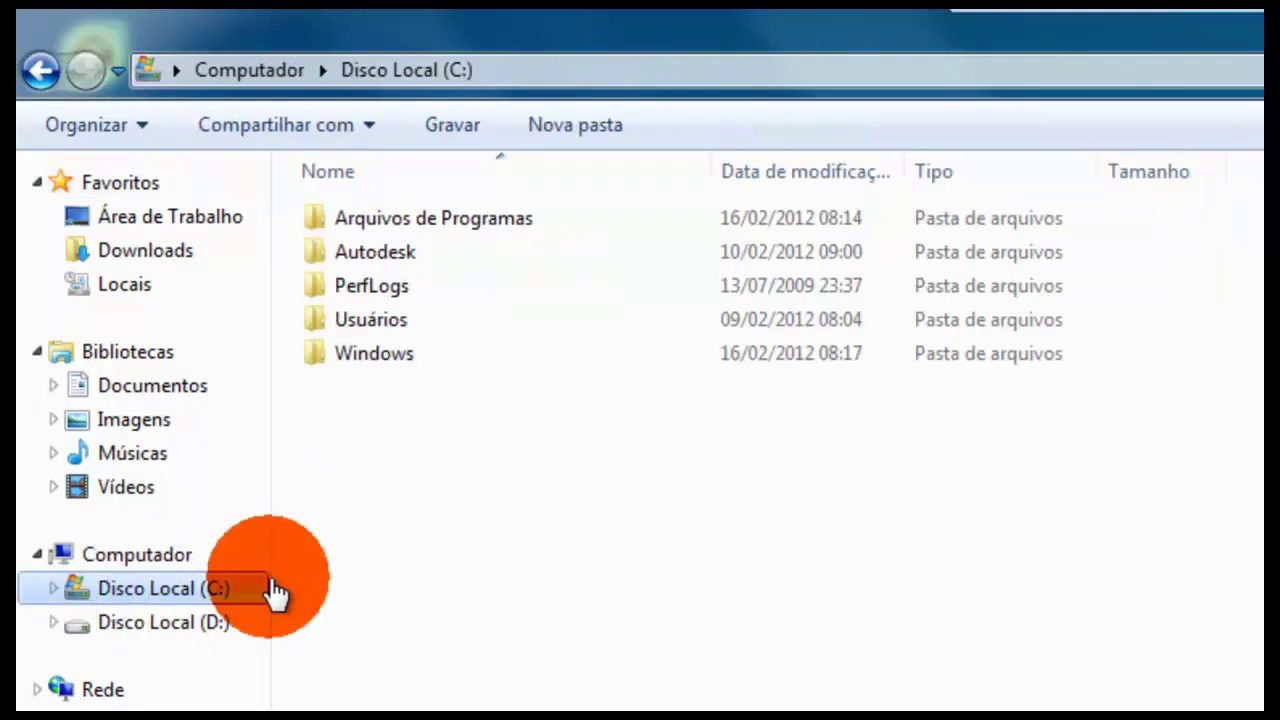
{"action": "key", "text": "Down"}
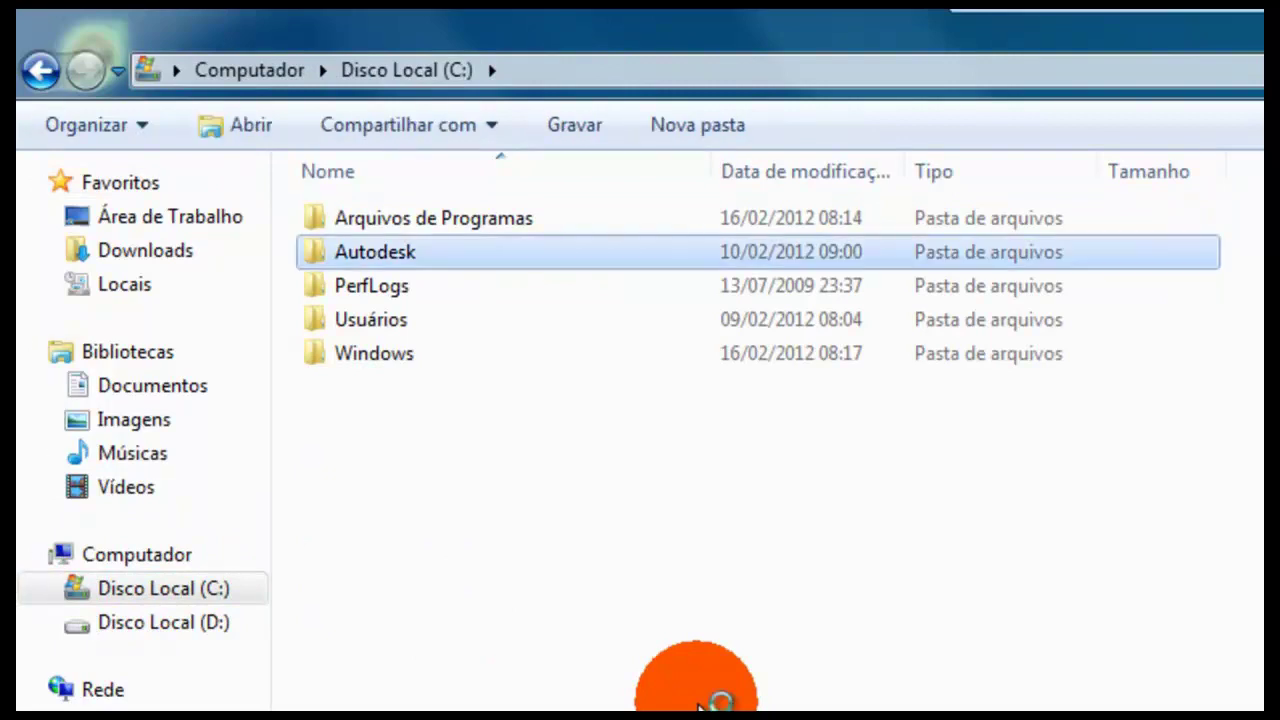
{"action": "key", "text": "Up"}
{"action": "key", "text": "Return"}
{"action": "key", "text": "n"}
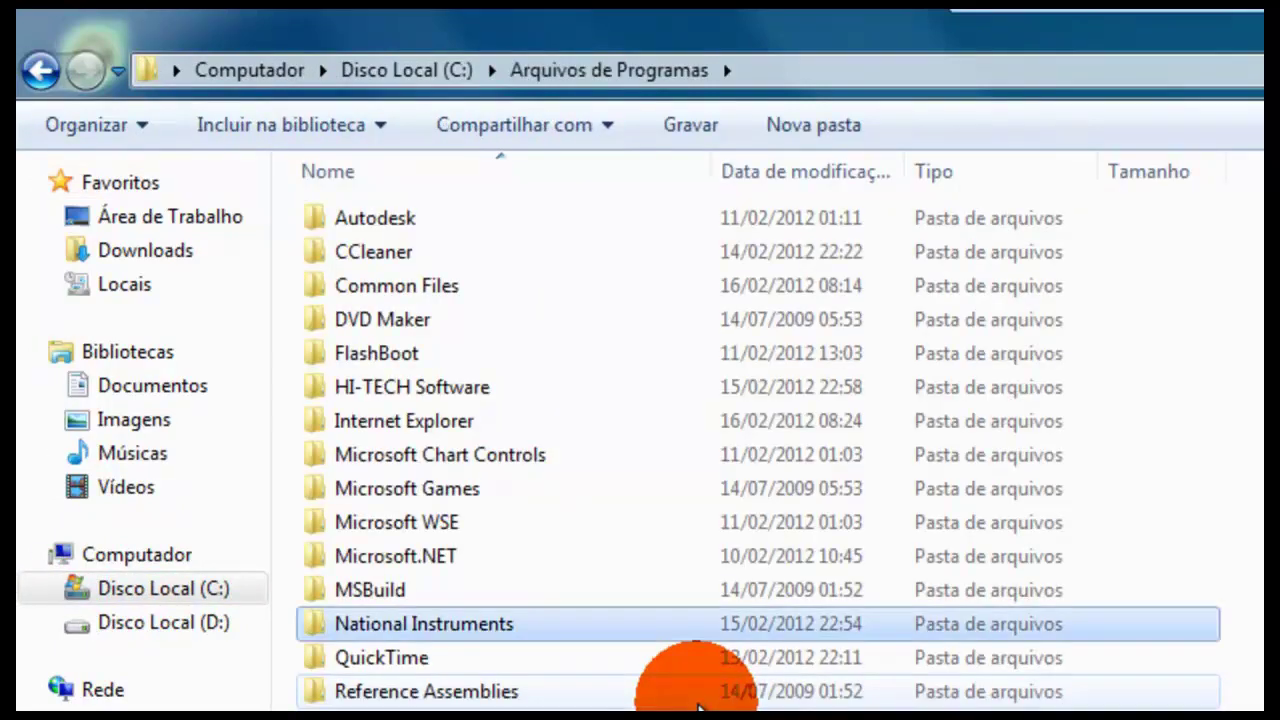
{"action": "key", "text": "Return"}
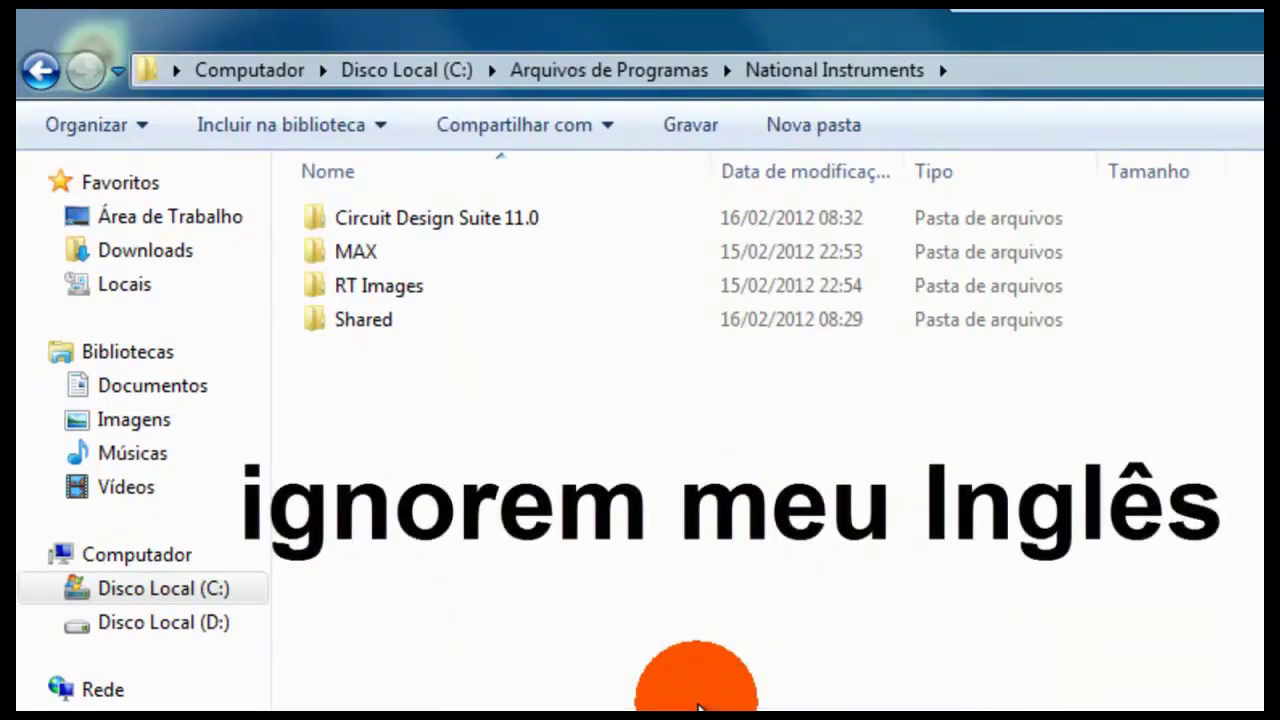
{"action": "key", "text": "s"}
{"action": "key", "text": "Return"}
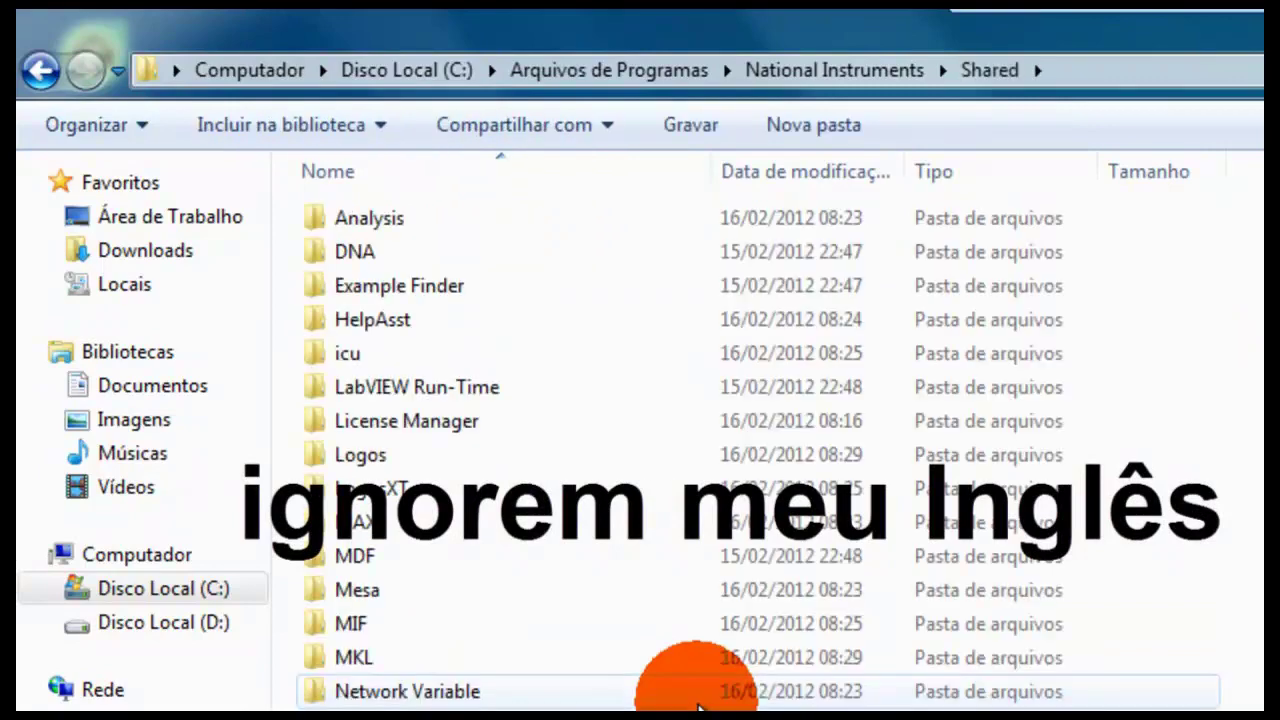
Open the License Manager folder inside the National Instruments Shared folder
{"action": "key", "text": "Down"}
{"action": "key", "text": "Down"}
{"action": "key", "text": "Down"}
{"action": "key", "text": "Down"}
{"action": "key", "text": "Down"}
{"action": "key", "text": "Down"}
{"action": "key", "text": "Down"}
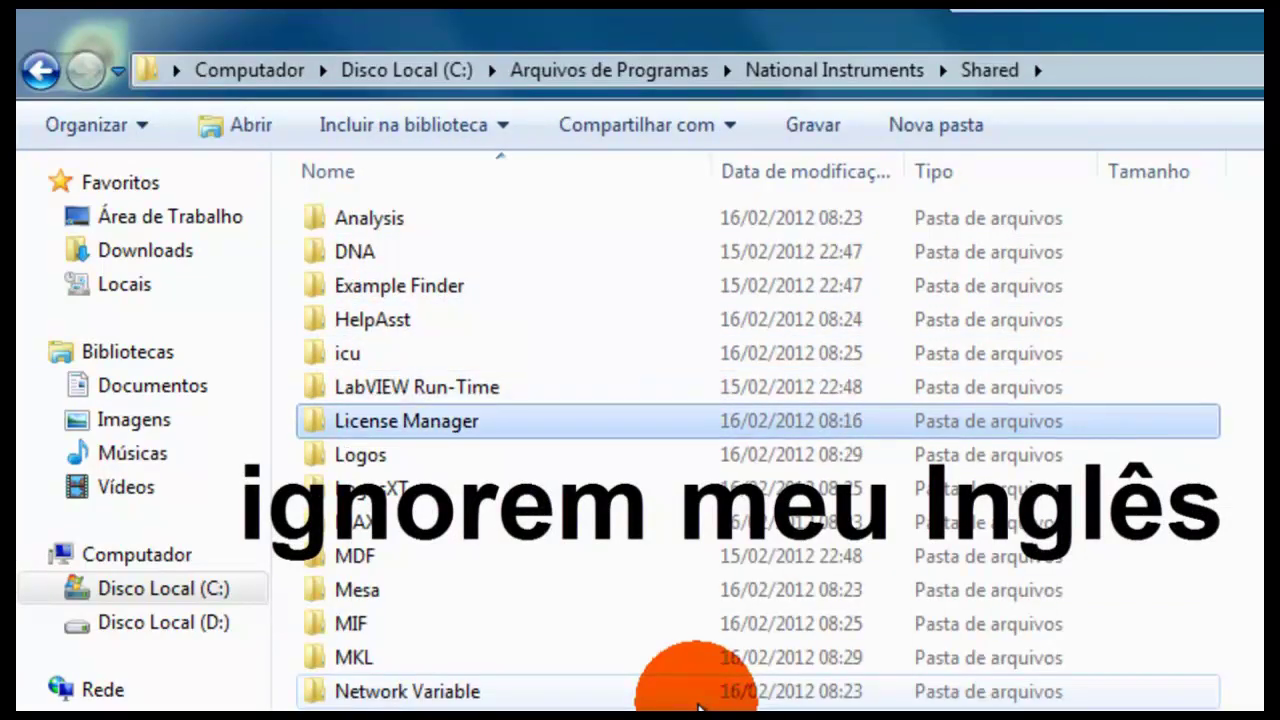
{"action": "key", "text": "Return"}
{"action": "key", "text": "b"}
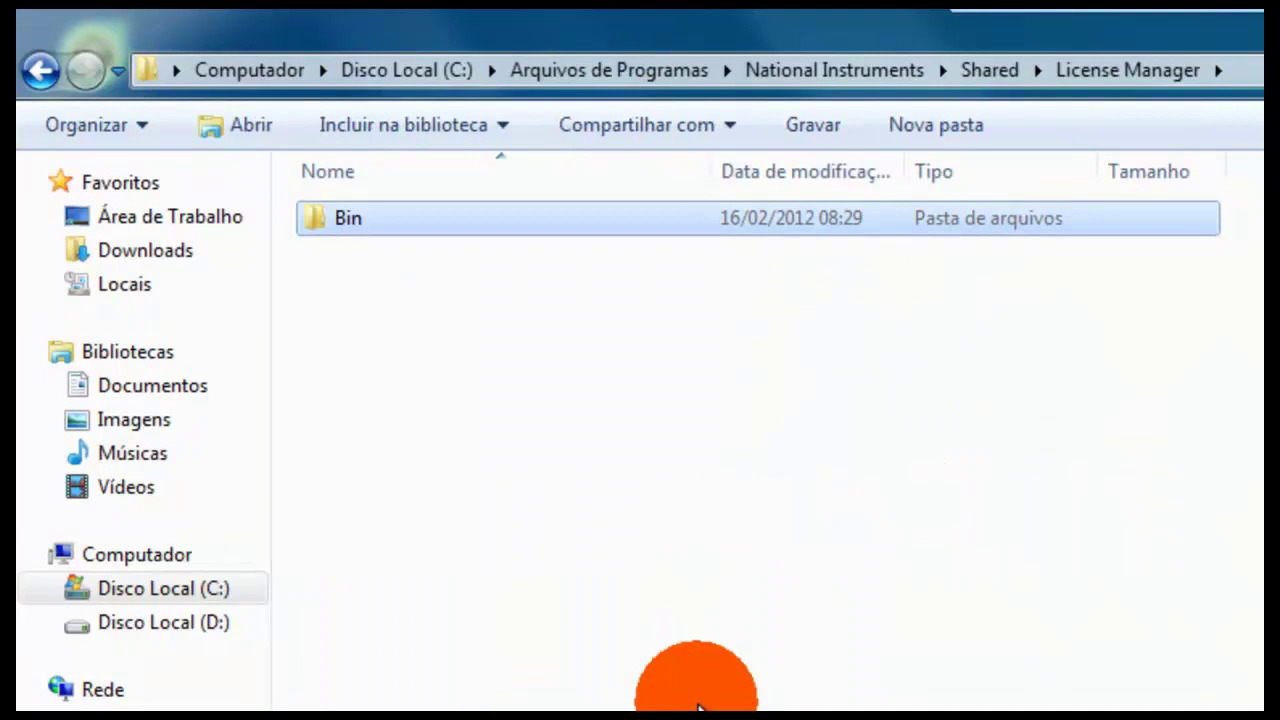
{"action": "key", "text": "Return"}
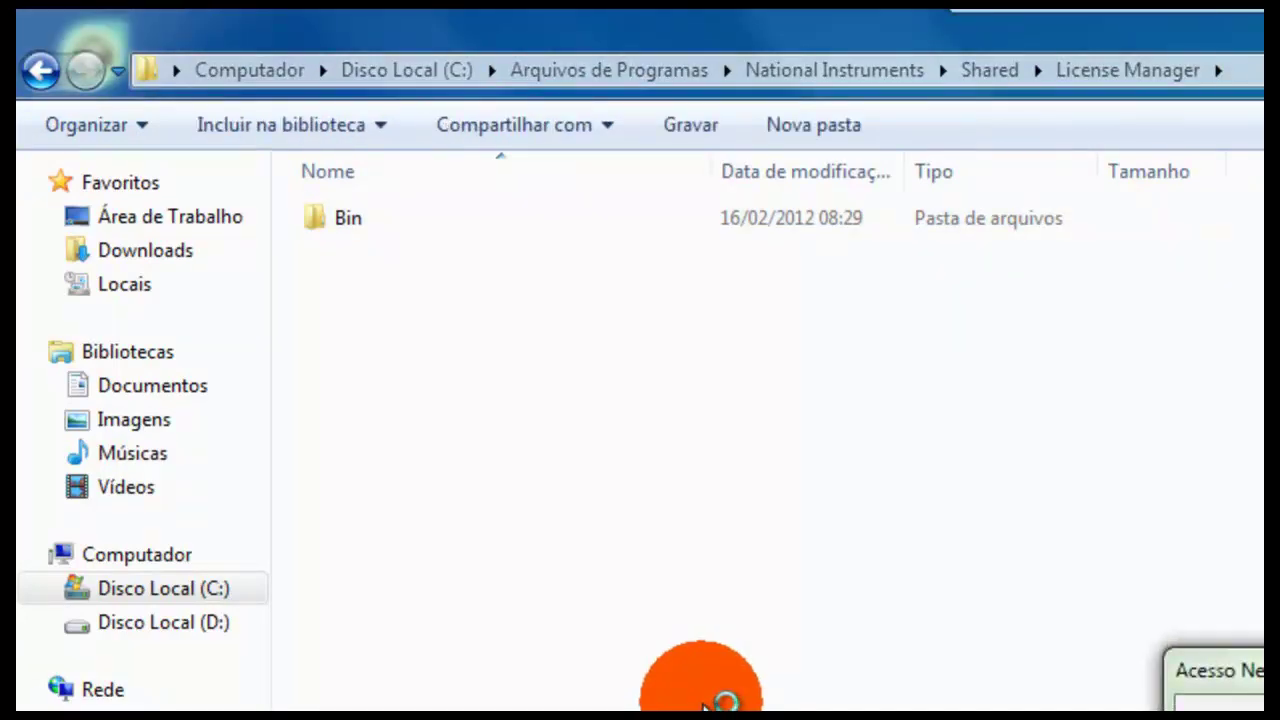
{"action": "left_click", "coordinate": [703, 700]}
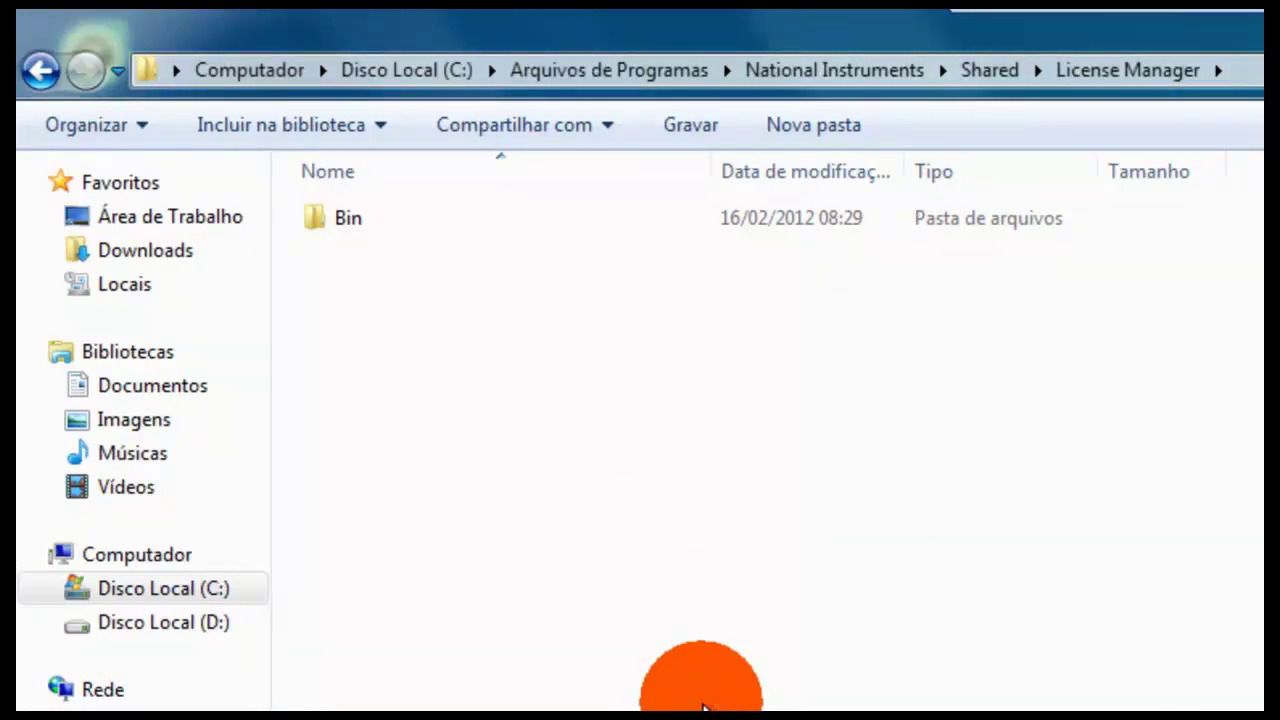
Create a new folder named Licenses inside the License Manager folder
{"action": "key", "text": "ctrl+shift+n"}
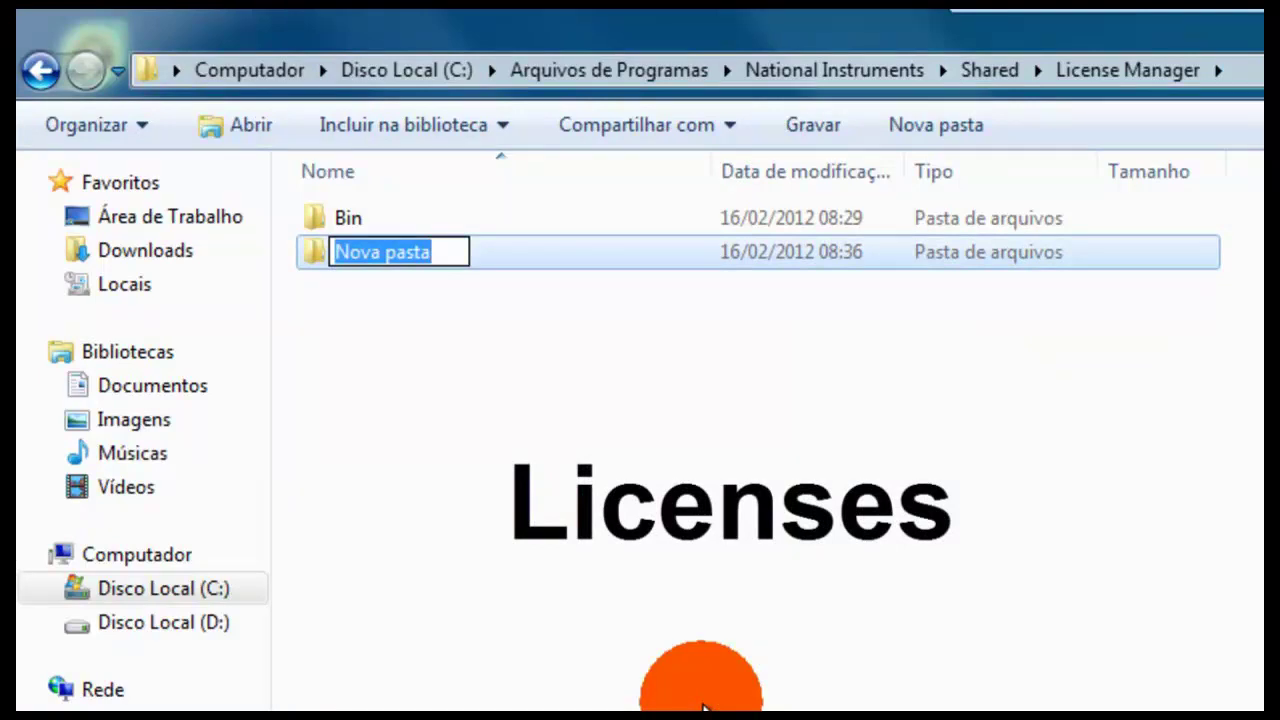
{"action": "type", "text": "Licens"}
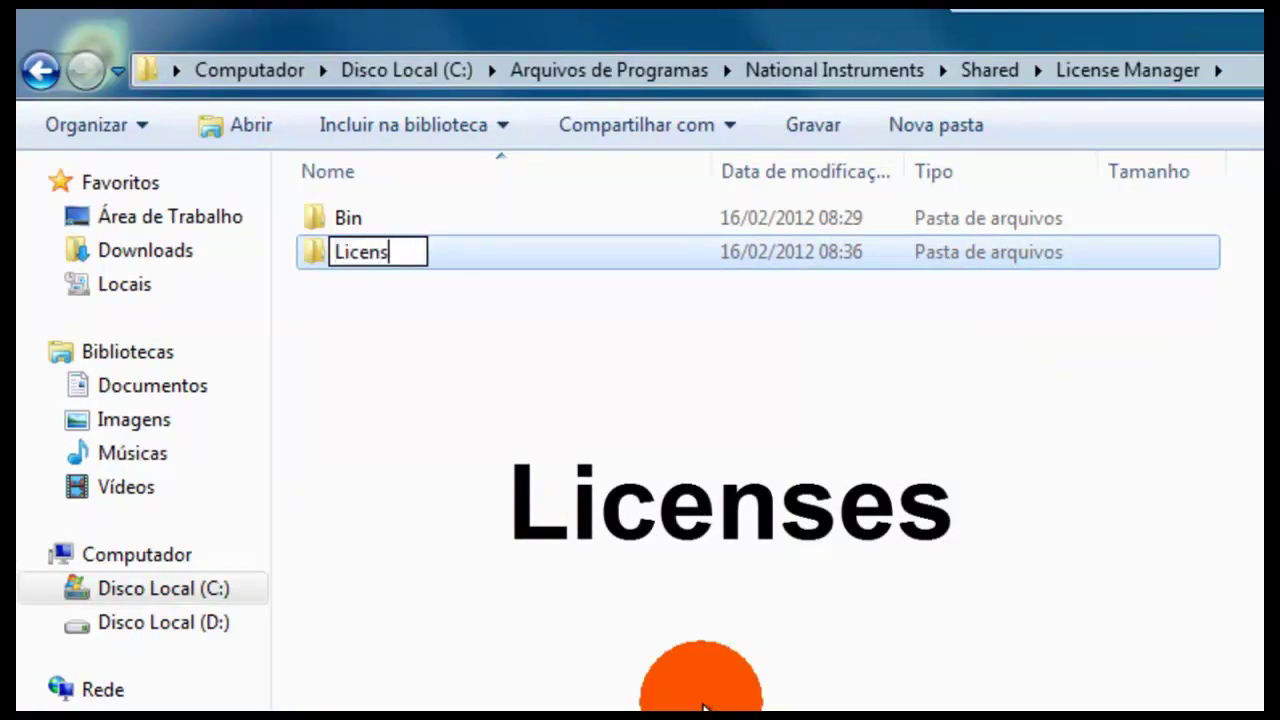
{"action": "type", "text": "es"}
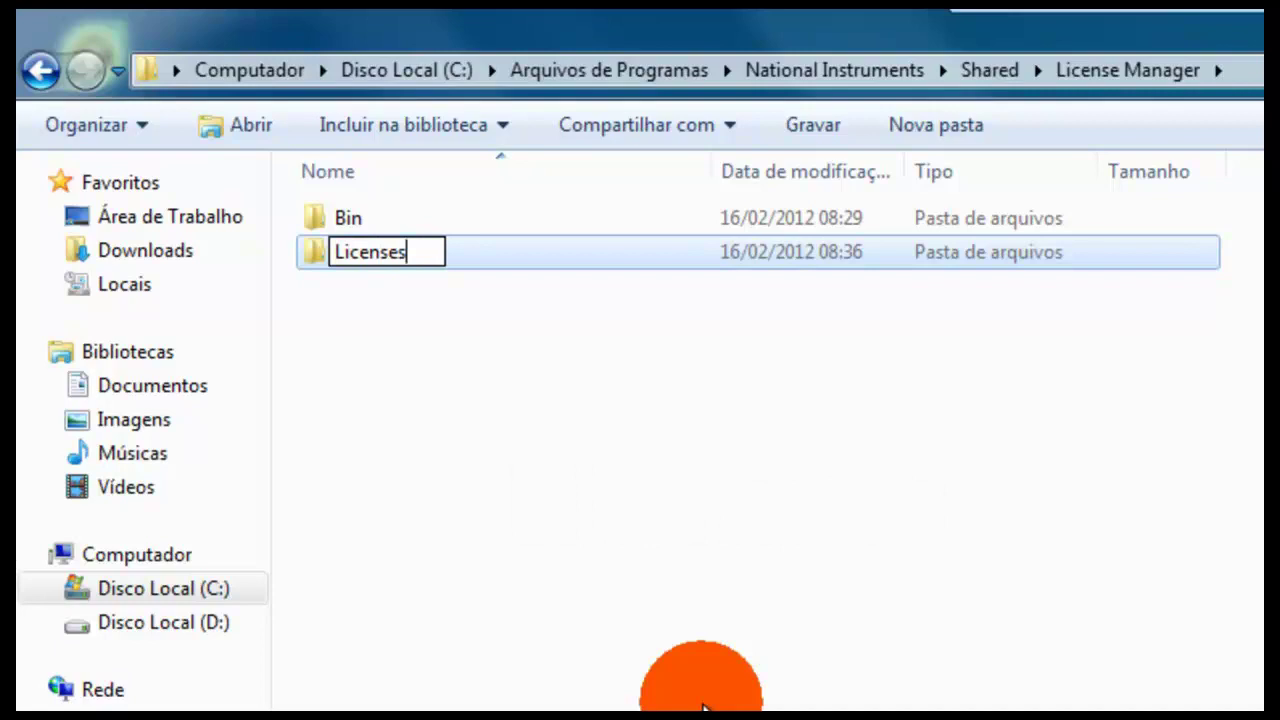
{"action": "left_click", "coordinate": [702, 704]}
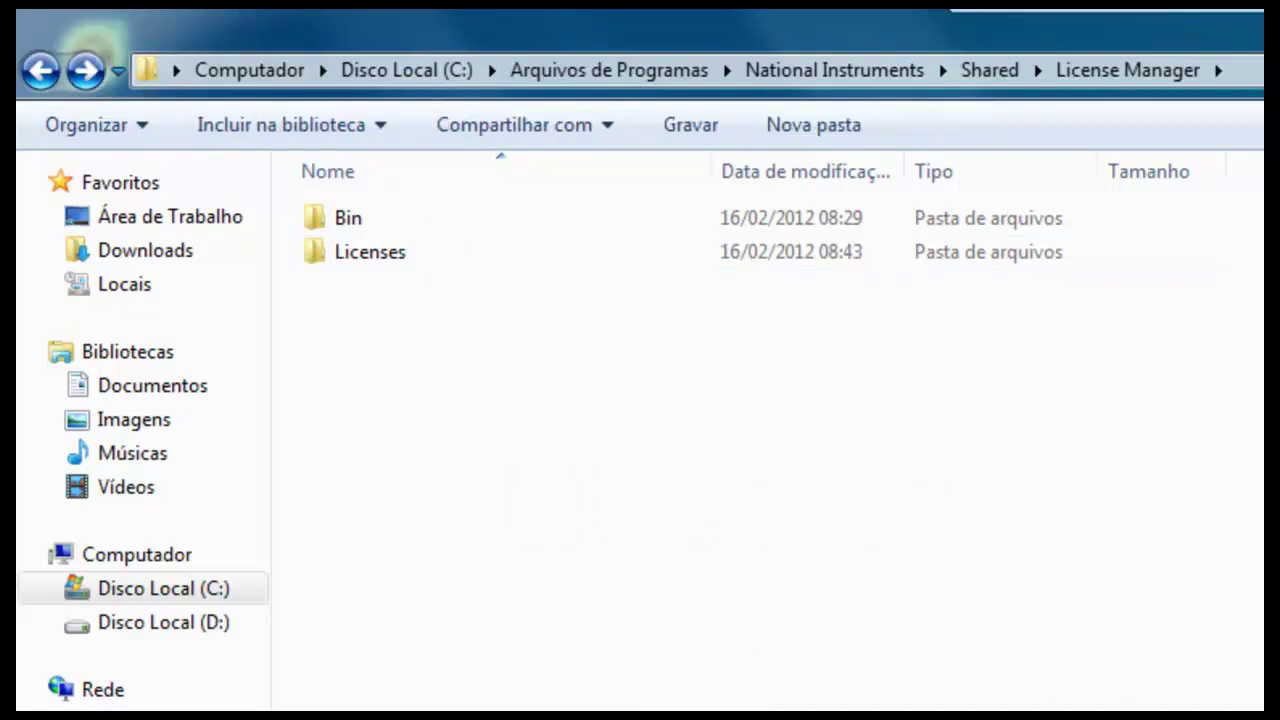
{"action": "left_click", "coordinate": [372, 256]}
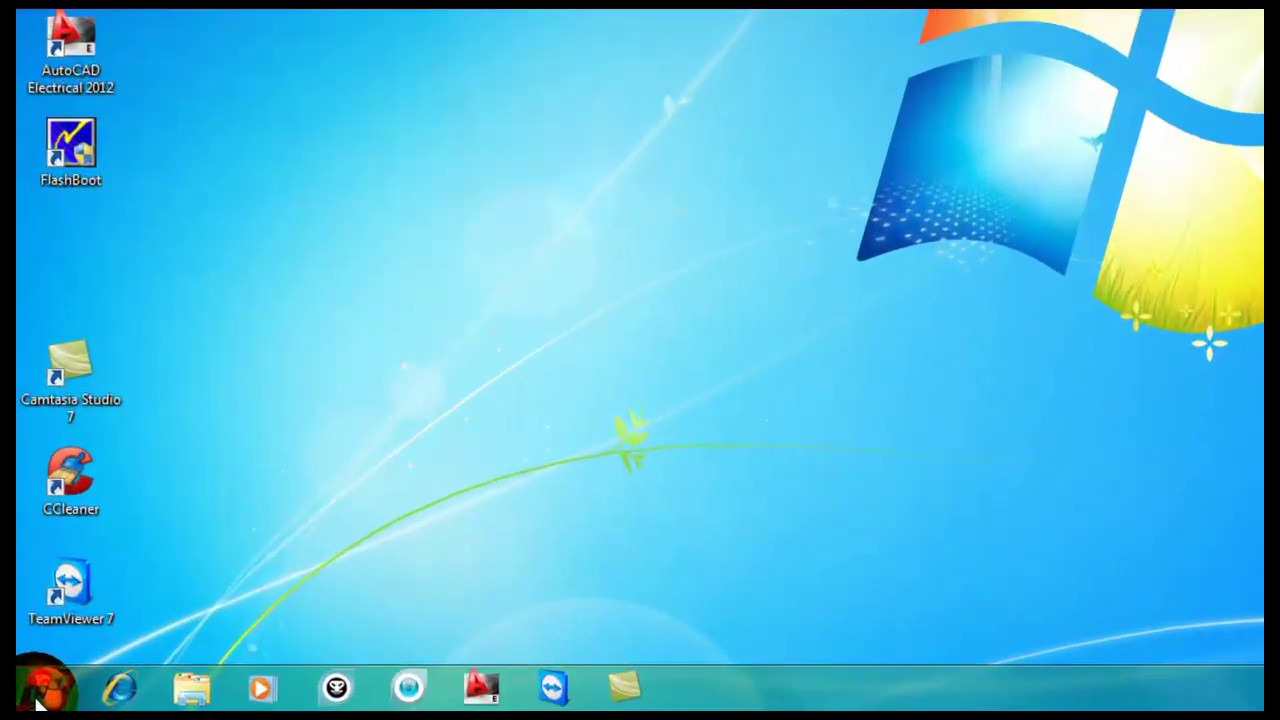
Launch NI License Manager from the National Instruments program group and start the Install License File command
{"action": "left_click", "coordinate": [33, 698]}
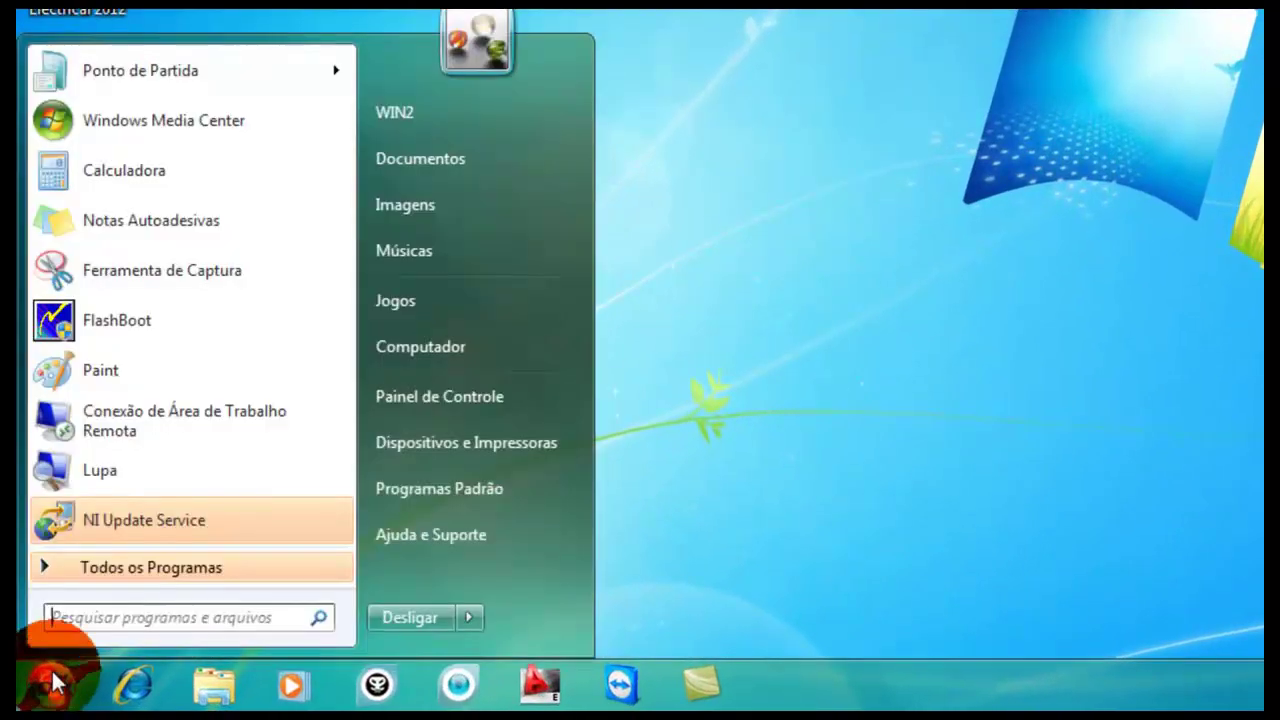
{"action": "left_click", "coordinate": [98, 572]}
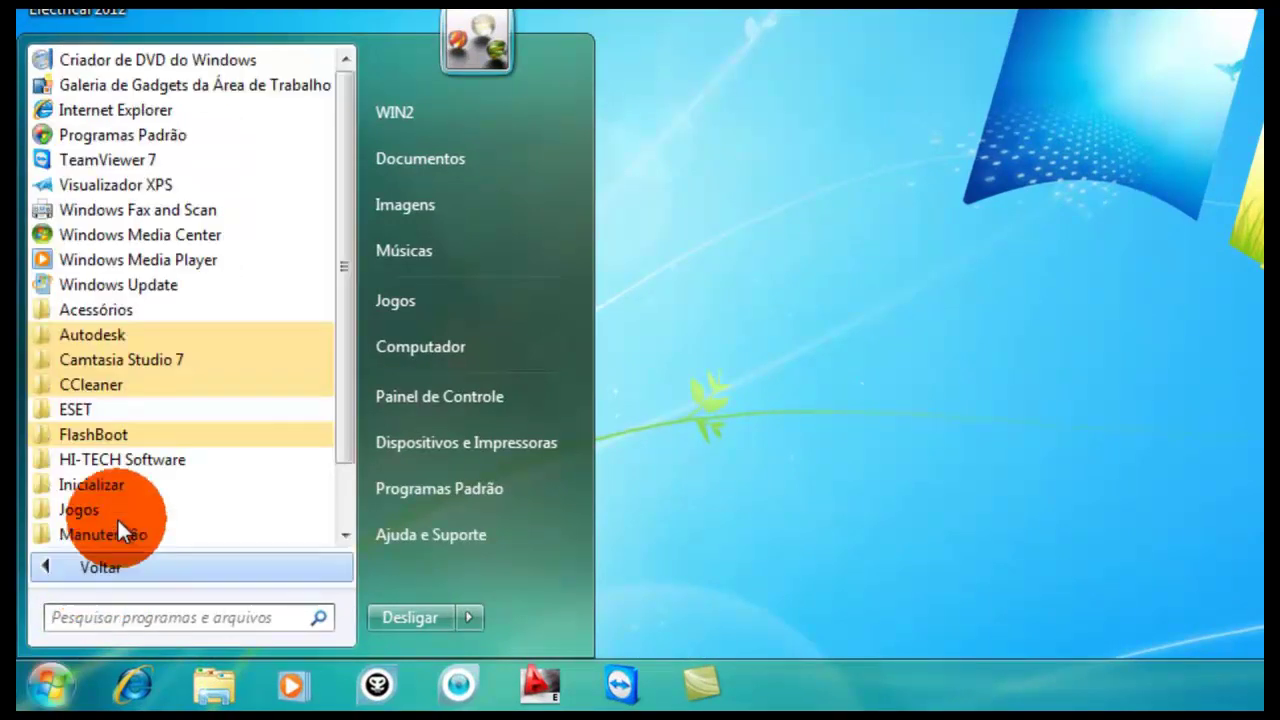
{"action": "scroll", "coordinate": [129, 474], "scroll_direction": "down", "scroll_amount": 1}
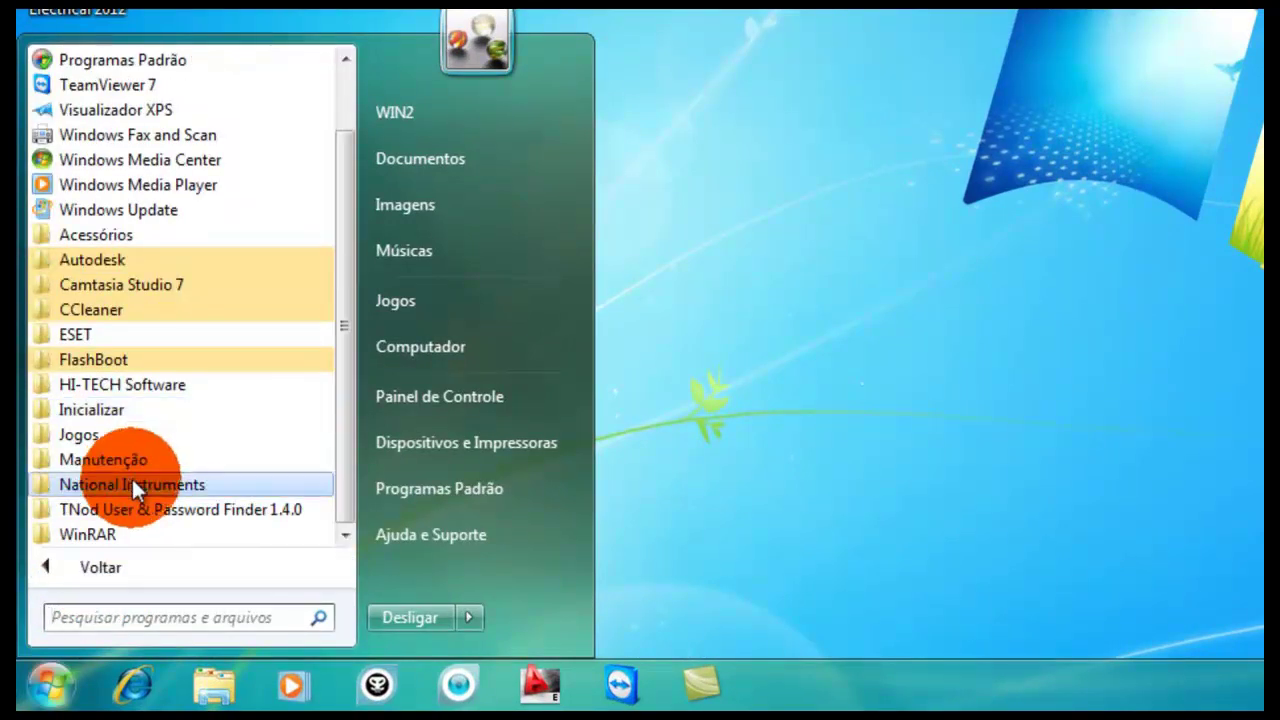
{"action": "left_click", "coordinate": [131, 484]}
{"action": "scroll", "coordinate": [150, 482], "scroll_direction": "down", "scroll_amount": 1}
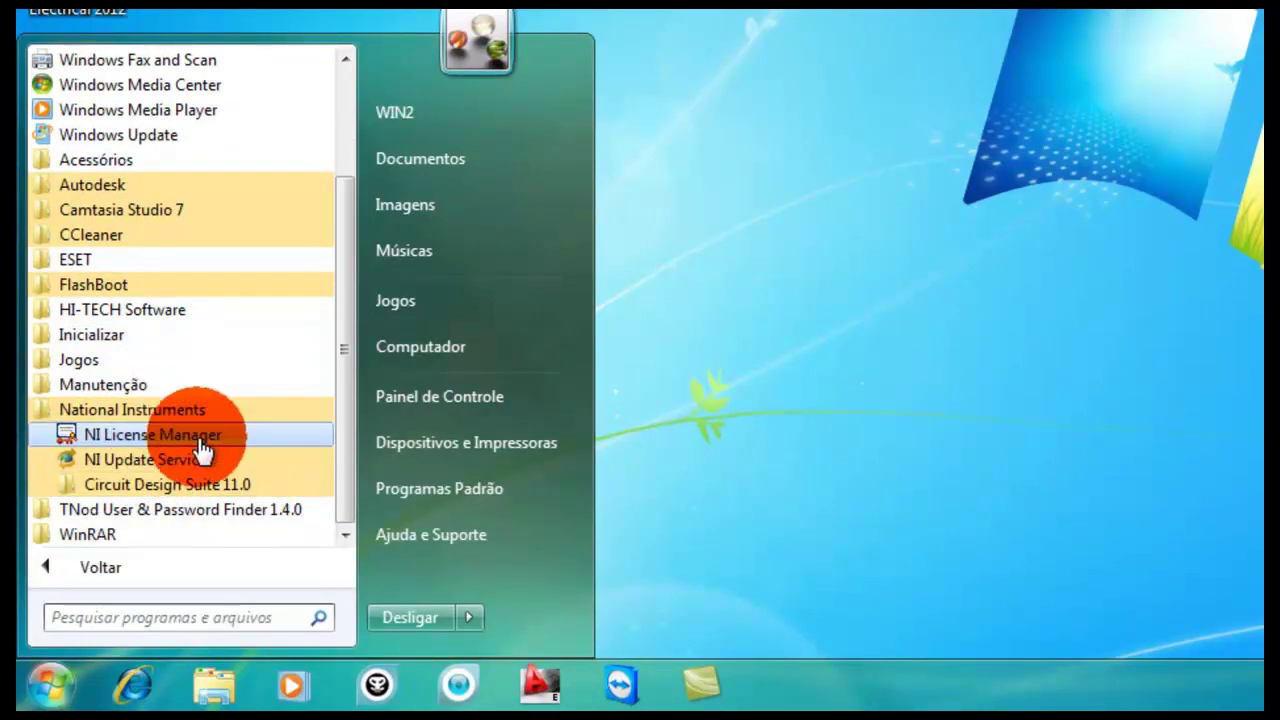
{"action": "left_click", "coordinate": [193, 434]}
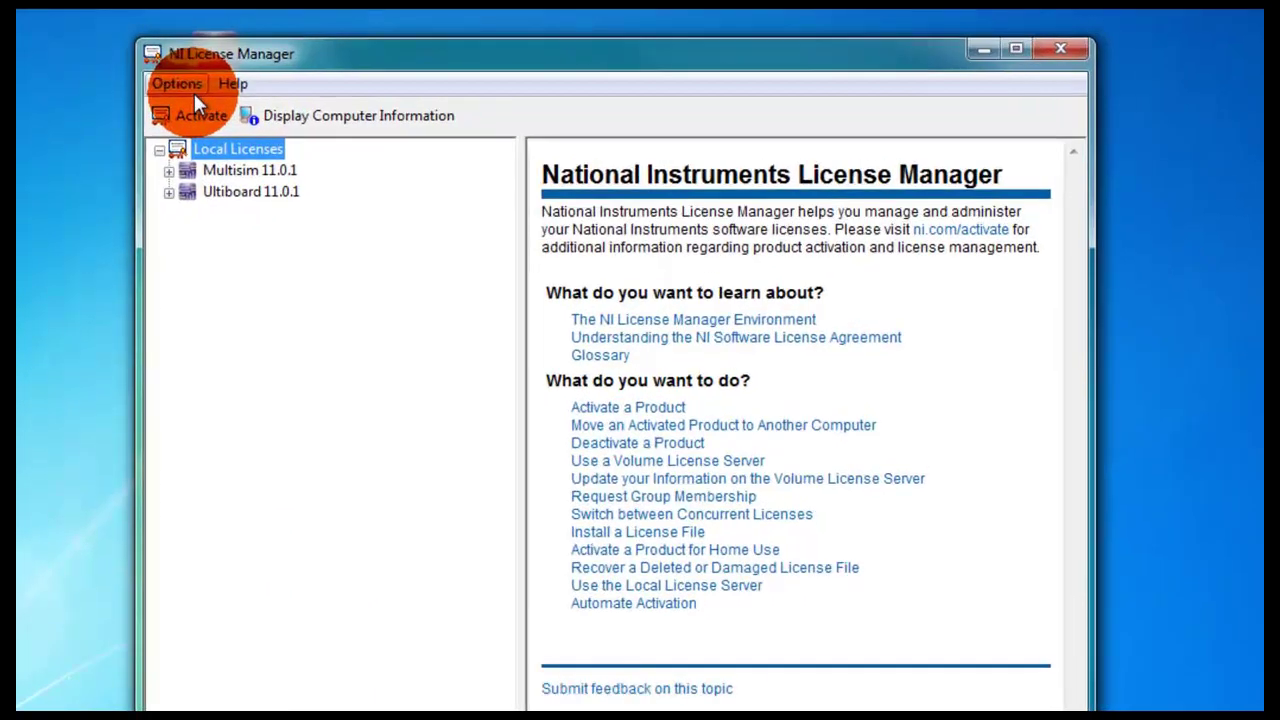
{"action": "left_click", "coordinate": [190, 87]}
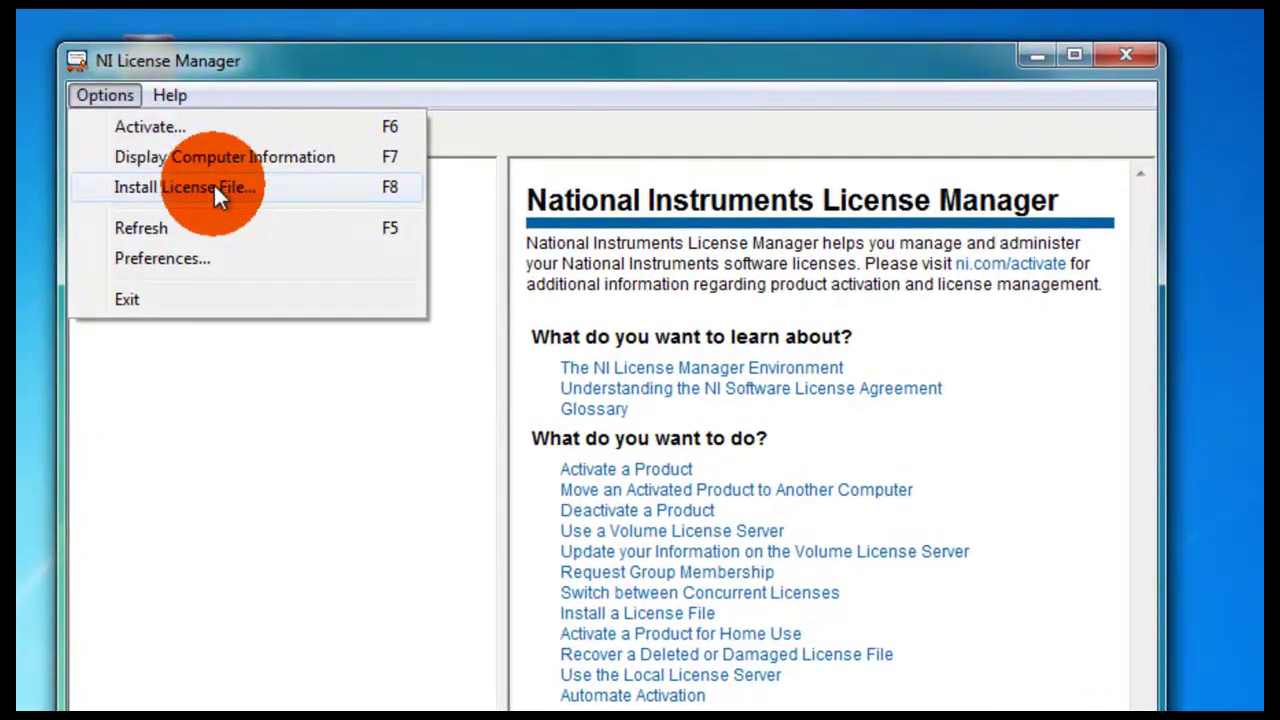
{"action": "left_click", "coordinate": [294, 190]}
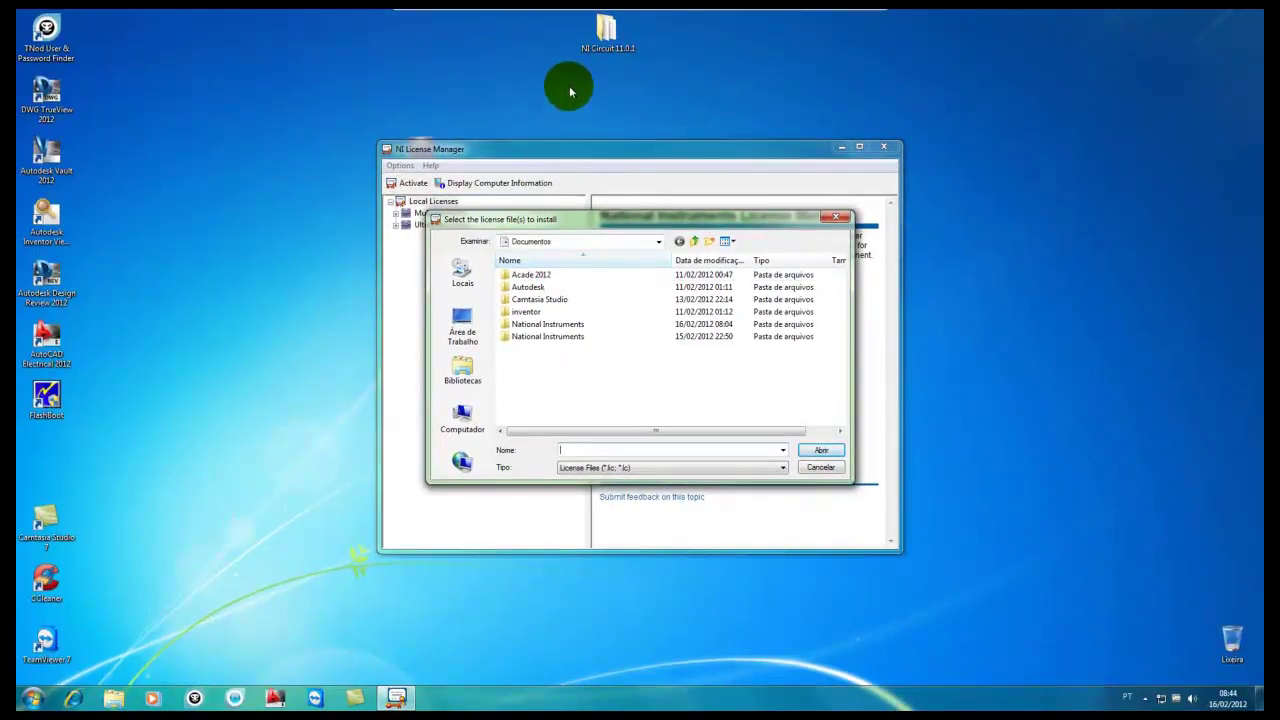
Run kg_v1101 from the serial NI_KG_v1100 subfolder of NI Circuit 11.0.1 and generate license files with license type 2, Full Edition
{"action": "left_click", "coordinate": [600, 45]}
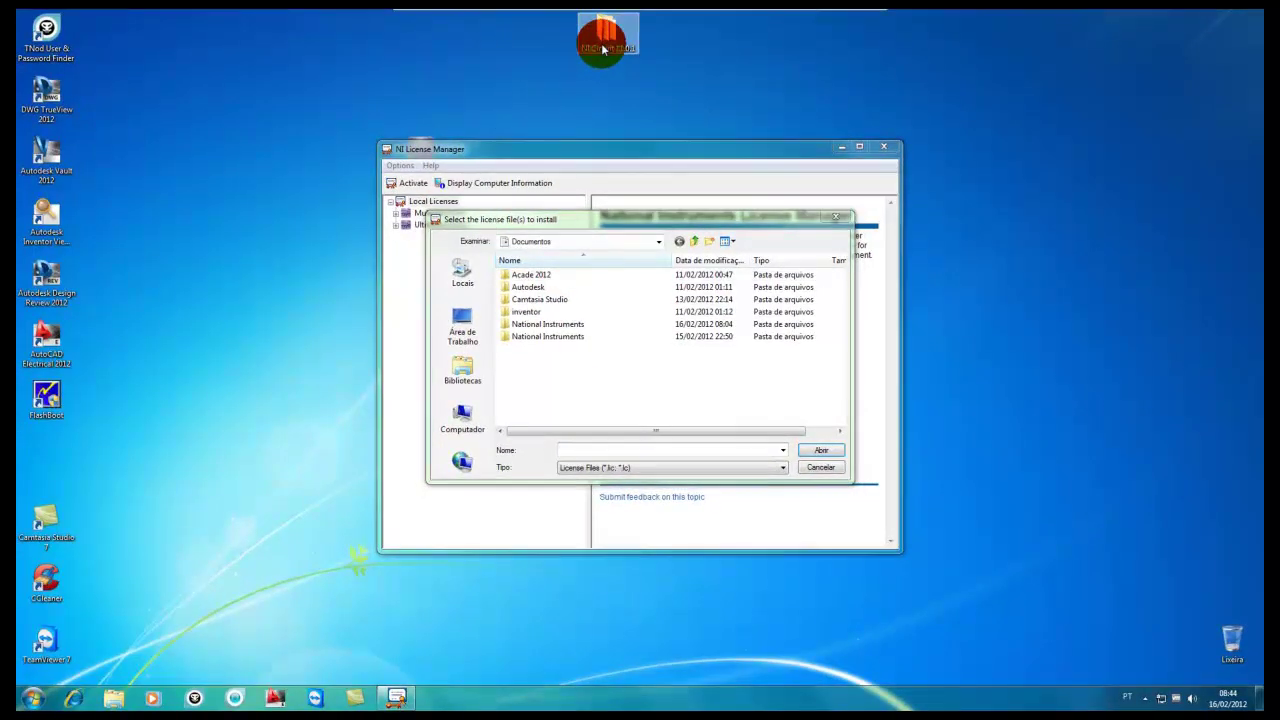
{"action": "double_click", "coordinate": [603, 48]}
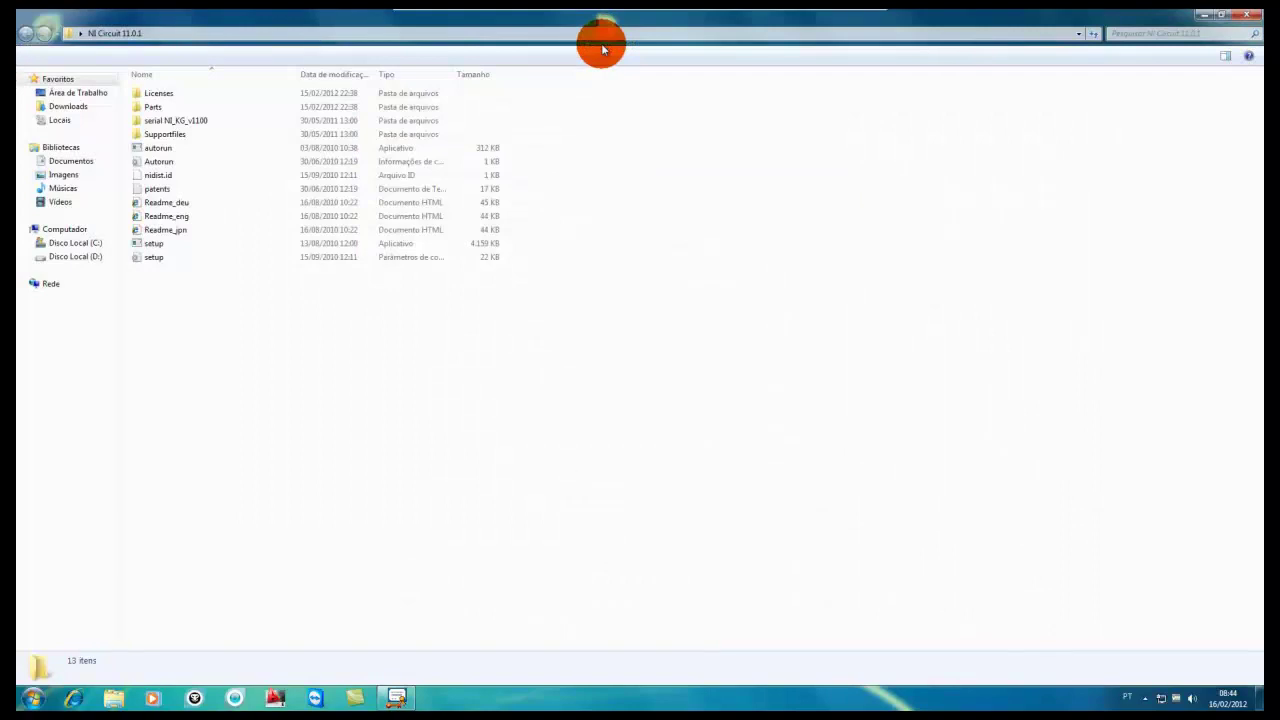
{"action": "double_click", "coordinate": [174, 119]}
{"action": "left_click", "coordinate": [173, 97]}
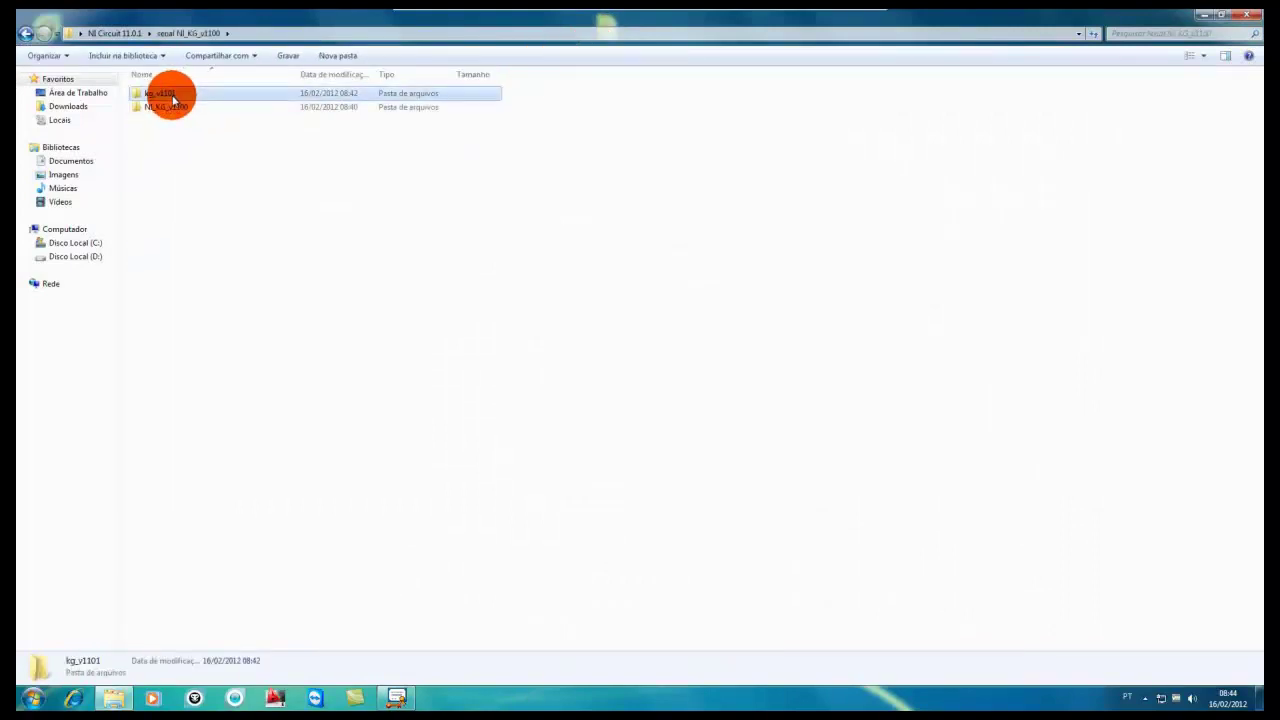
{"action": "double_click", "coordinate": [170, 92]}
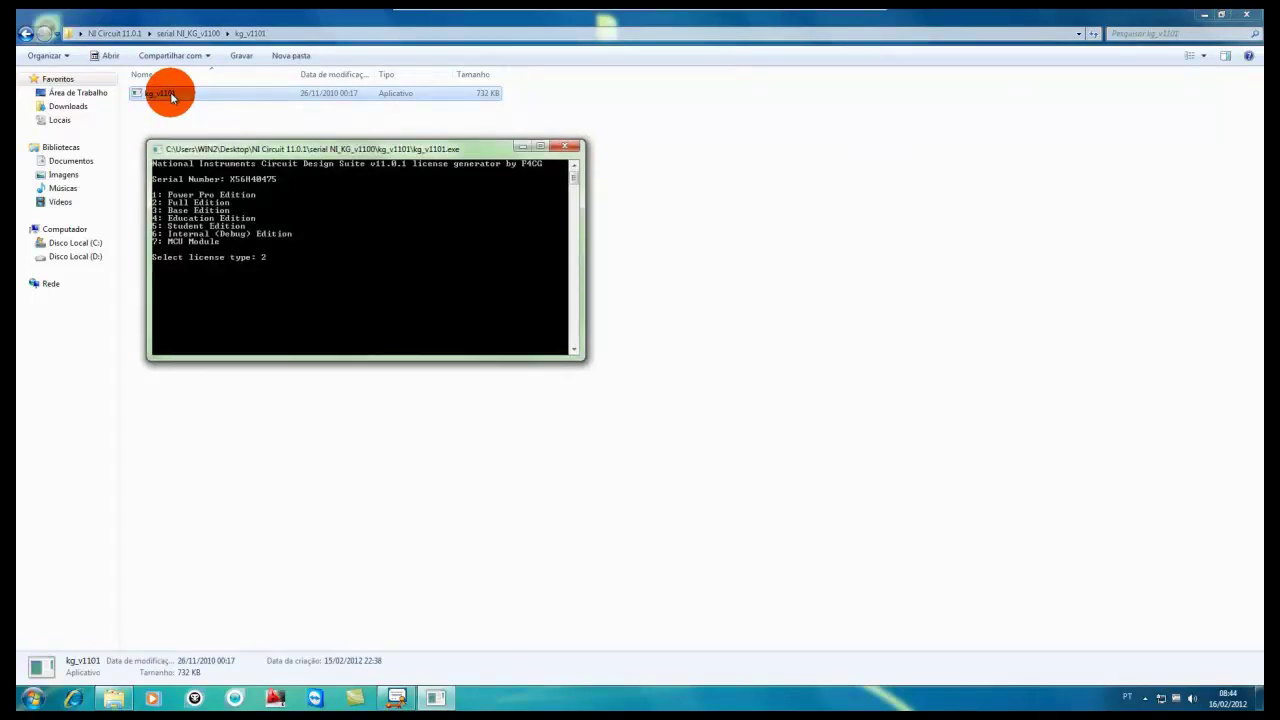
{"action": "left_click", "coordinate": [279, 195]}
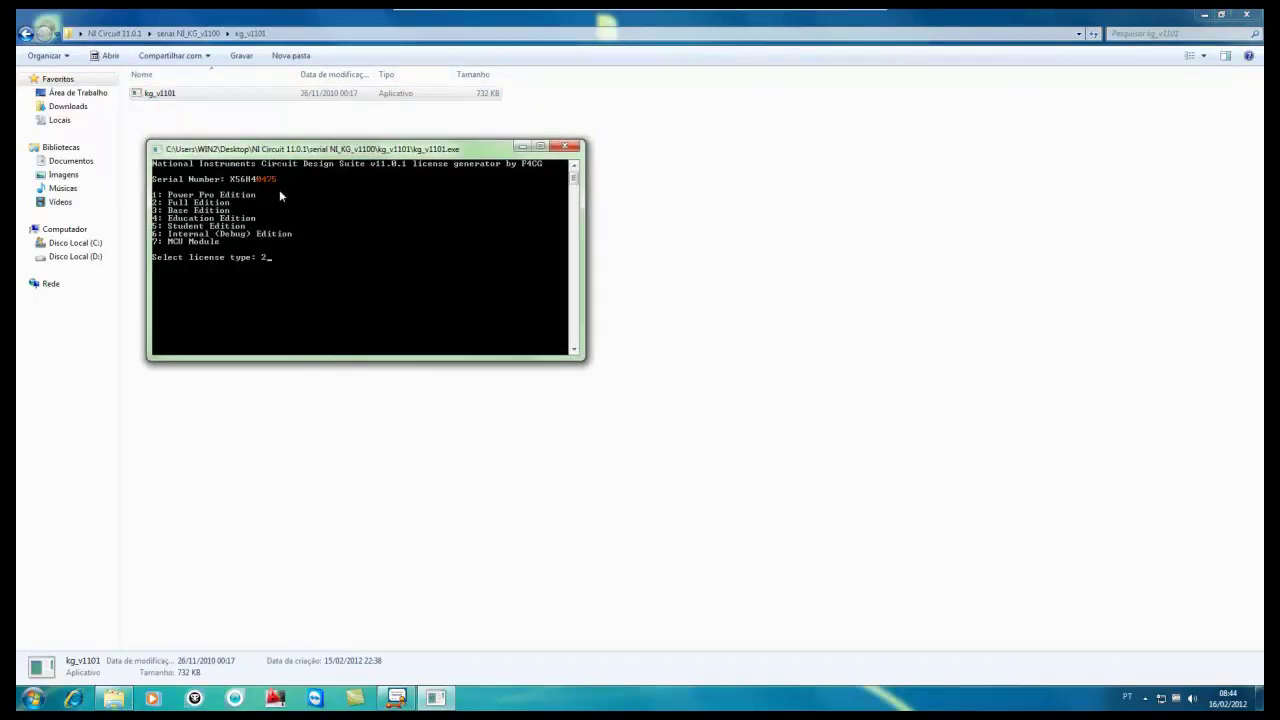
{"action": "key", "text": "Return"}
{"action": "left_click", "coordinate": [279, 190]}
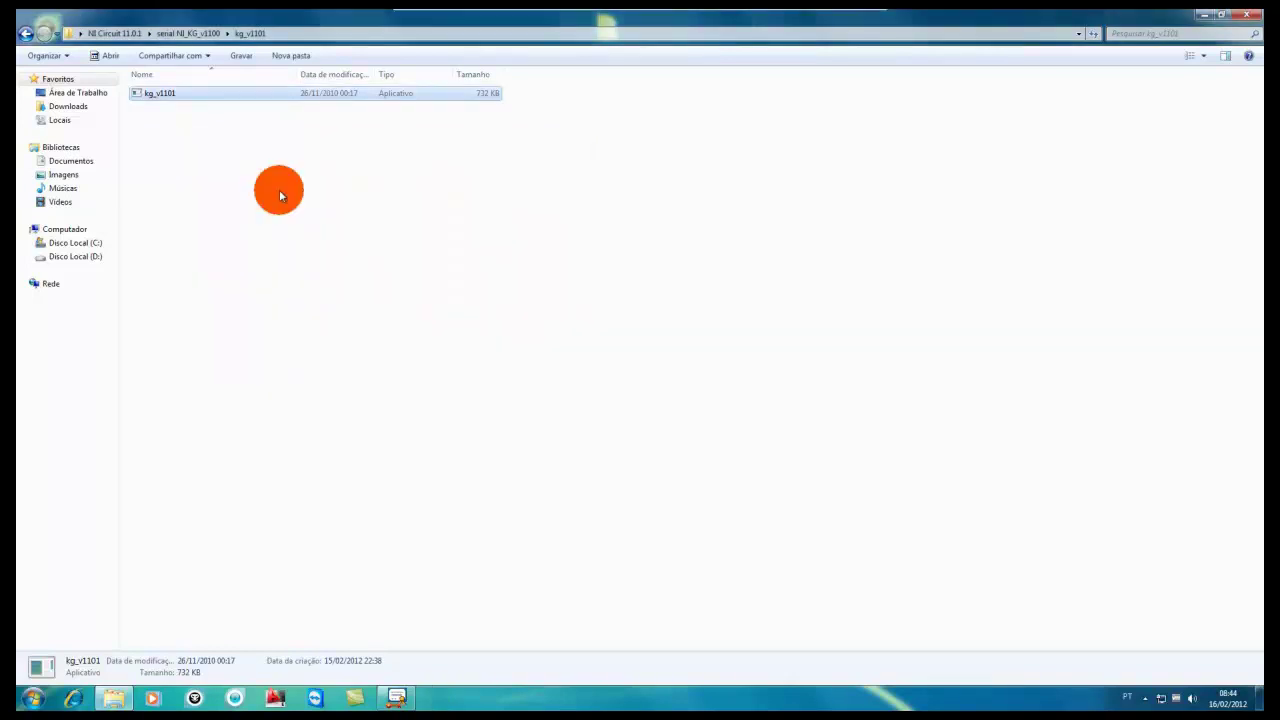
{"action": "left_click", "coordinate": [197, 121], "text": "shift"}
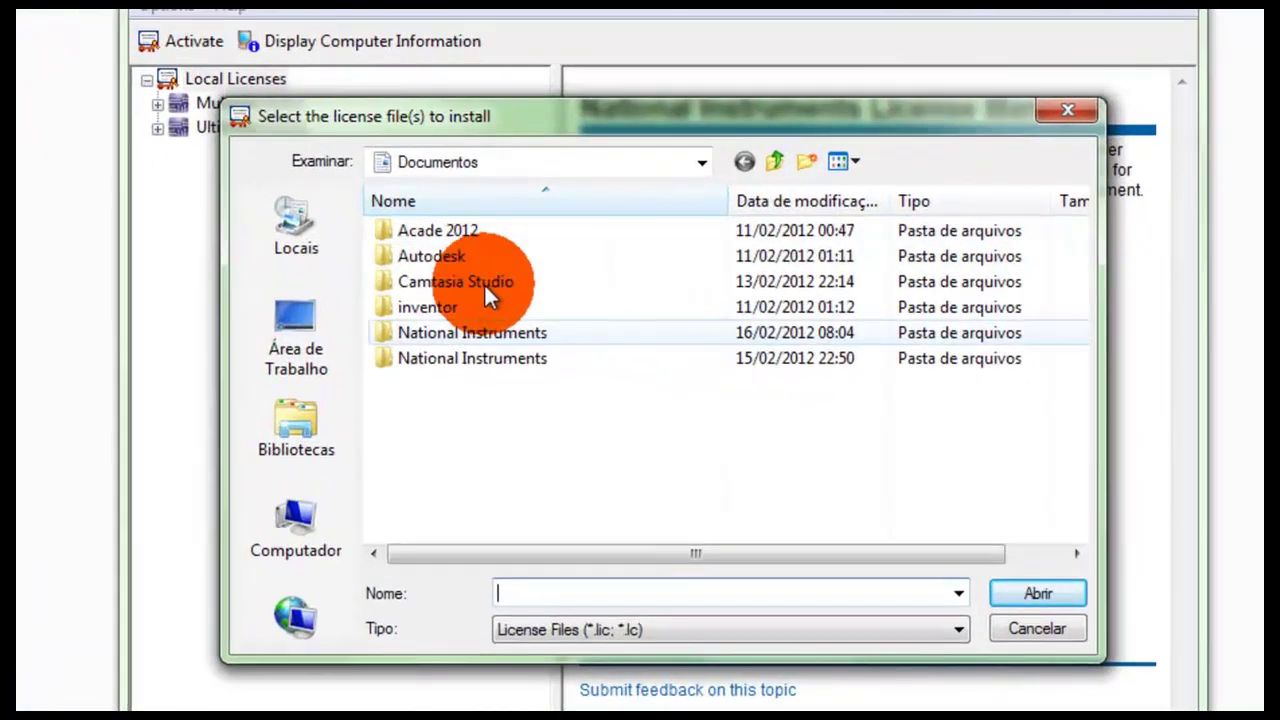
Install the license file Multisim_ProFull_PKG_110001.lic from the kg_v1101 folder within the desktop folder NI Circuit 11.0.1
{"action": "left_click", "coordinate": [276, 367]}
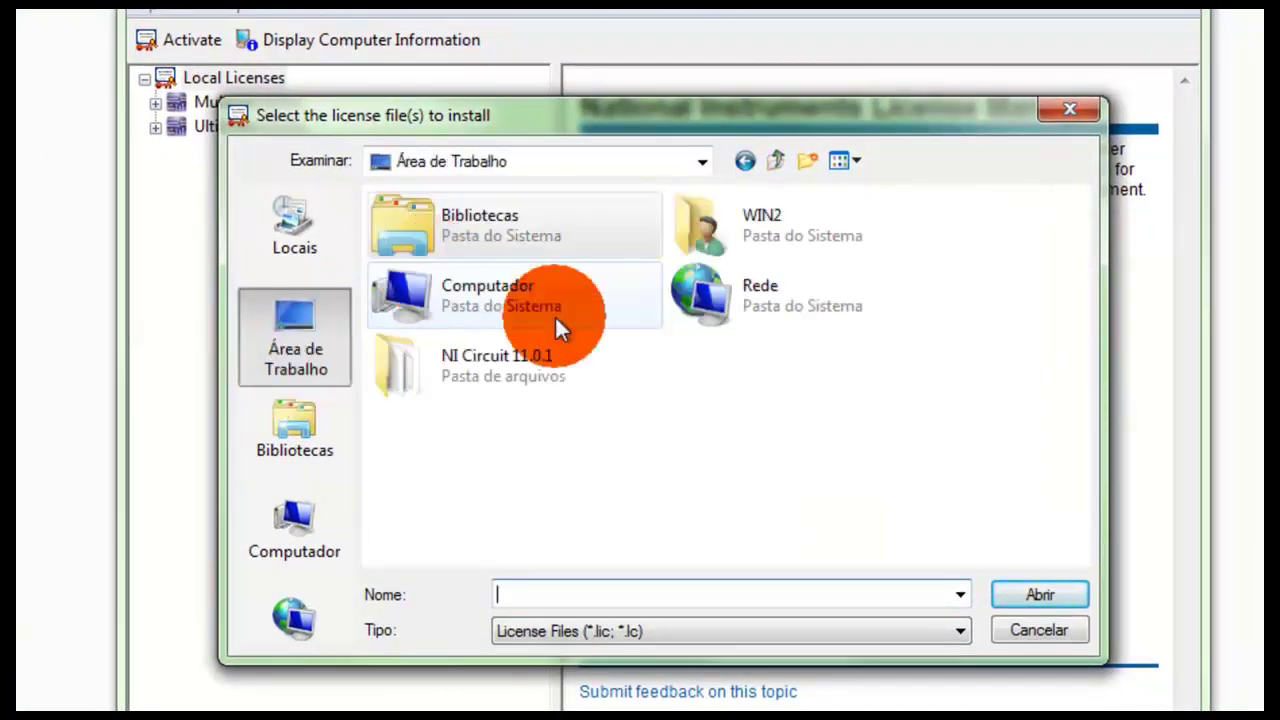
{"action": "double_click", "coordinate": [468, 355]}
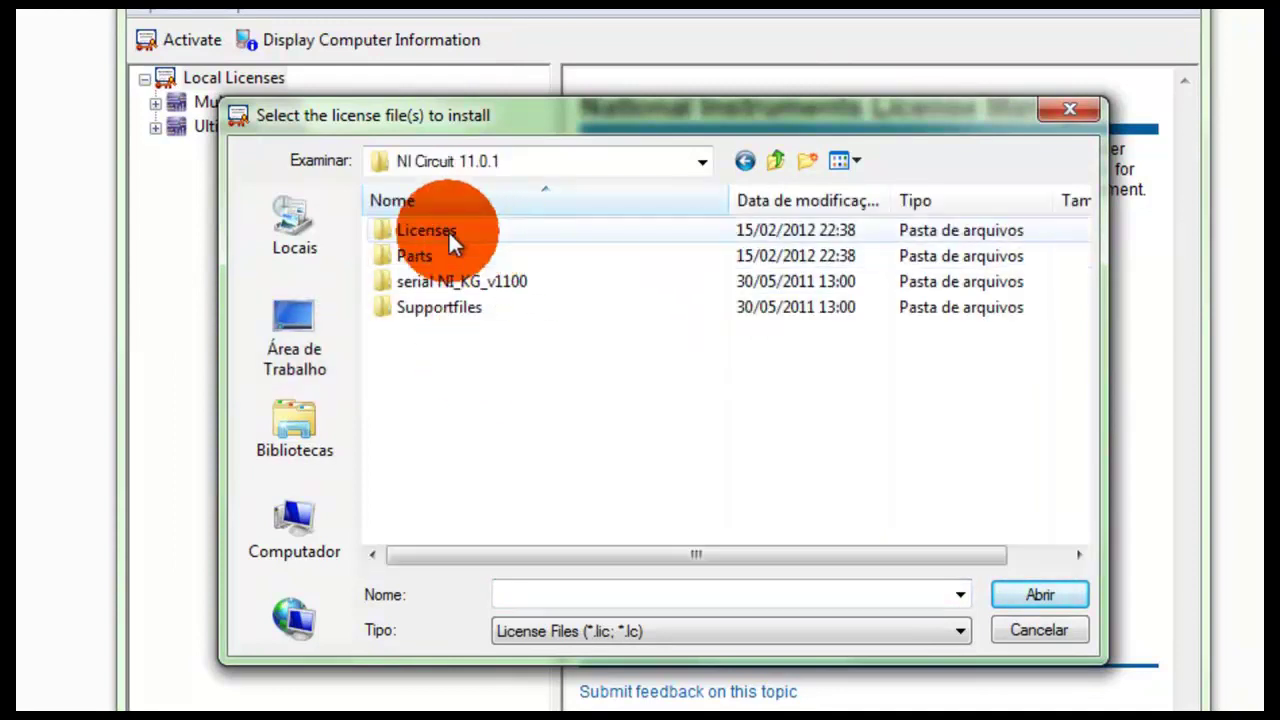
{"action": "double_click", "coordinate": [422, 284]}
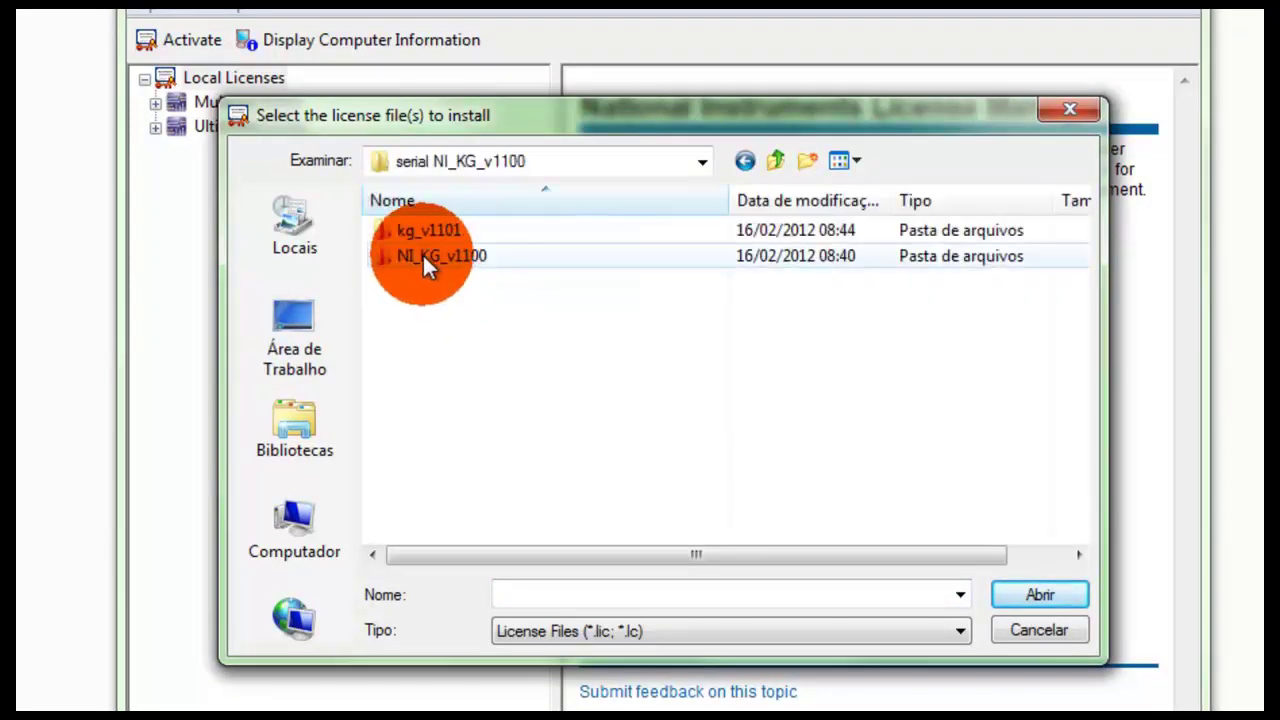
{"action": "double_click", "coordinate": [420, 229]}
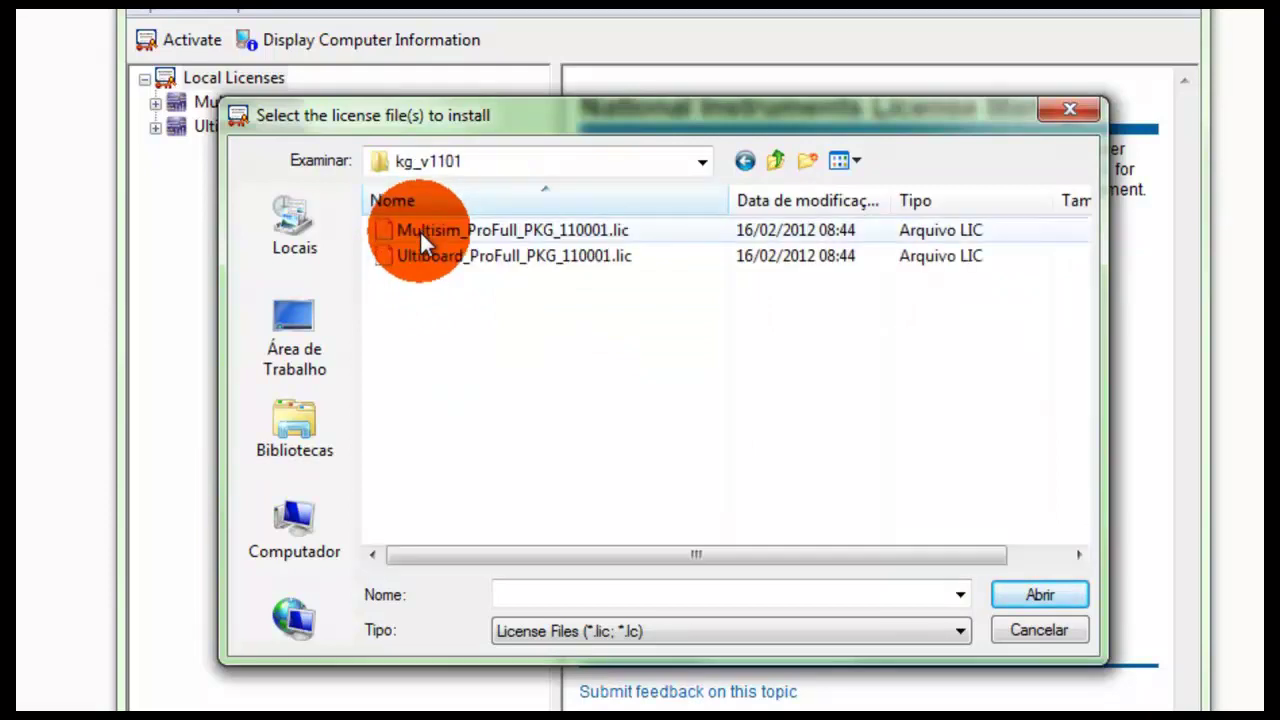
{"action": "double_click", "coordinate": [417, 230]}
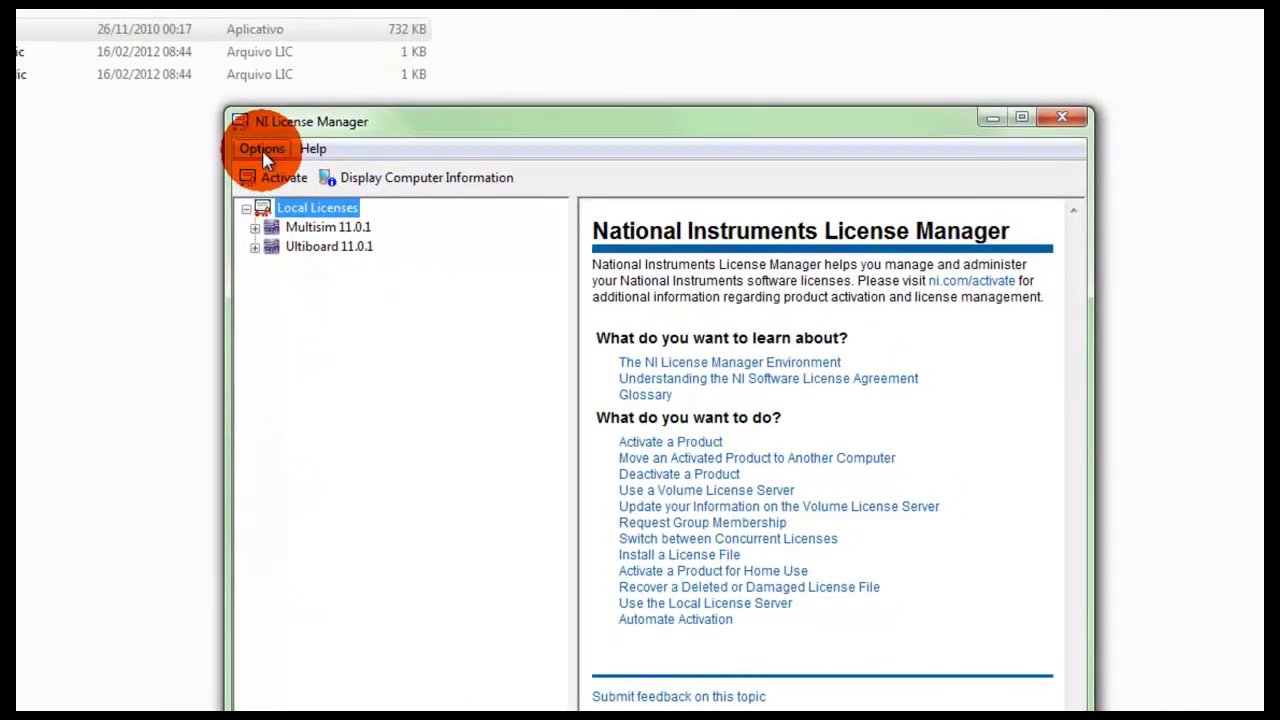
Install the license file Ultiboard_ProFull_PKG_110001.lic from the kg_v1101 folder with NI License Manager
{"action": "left_click", "coordinate": [195, 50]}
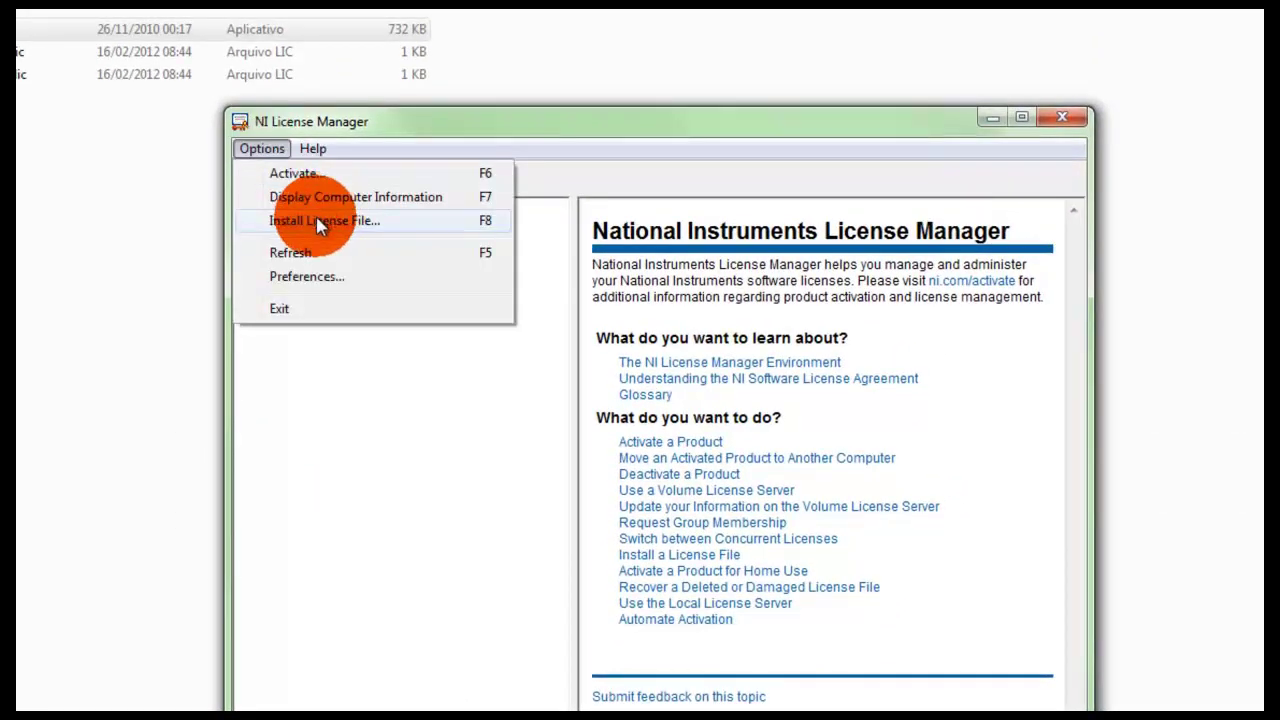
{"action": "left_click", "coordinate": [320, 222]}
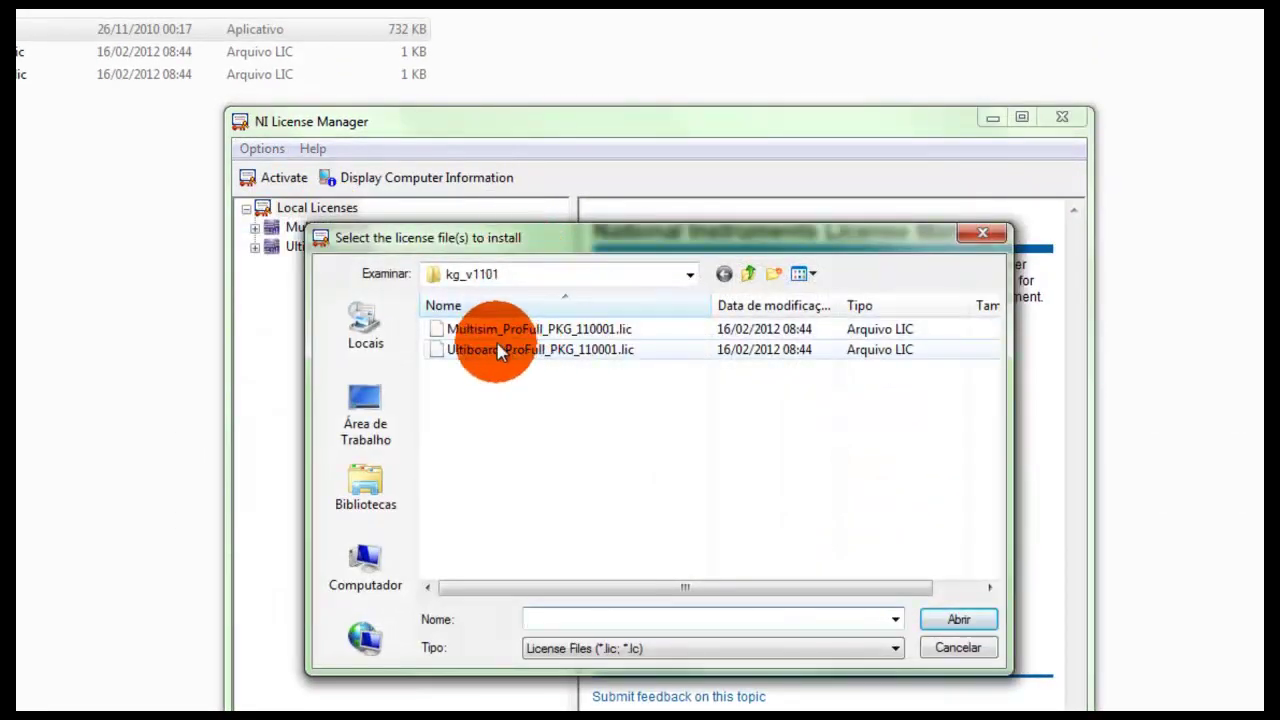
{"action": "left_click", "coordinate": [488, 331]}
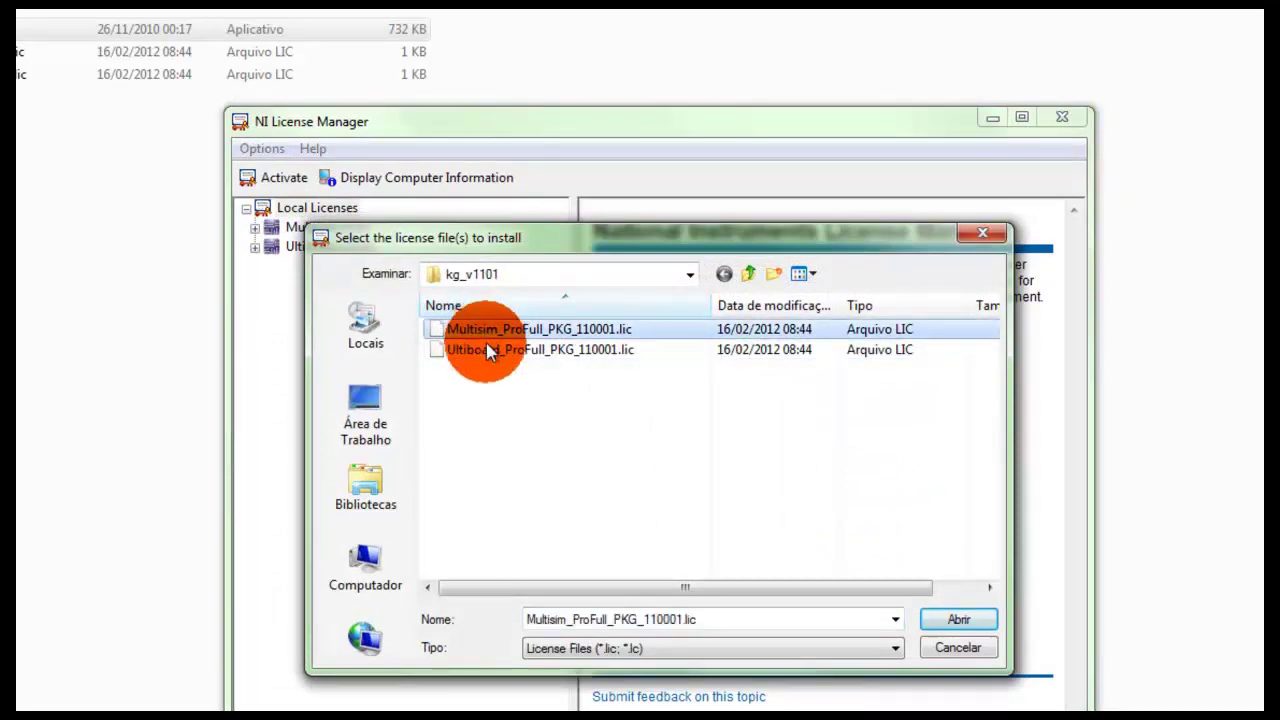
{"action": "left_click", "coordinate": [488, 352], "text": "shift"}
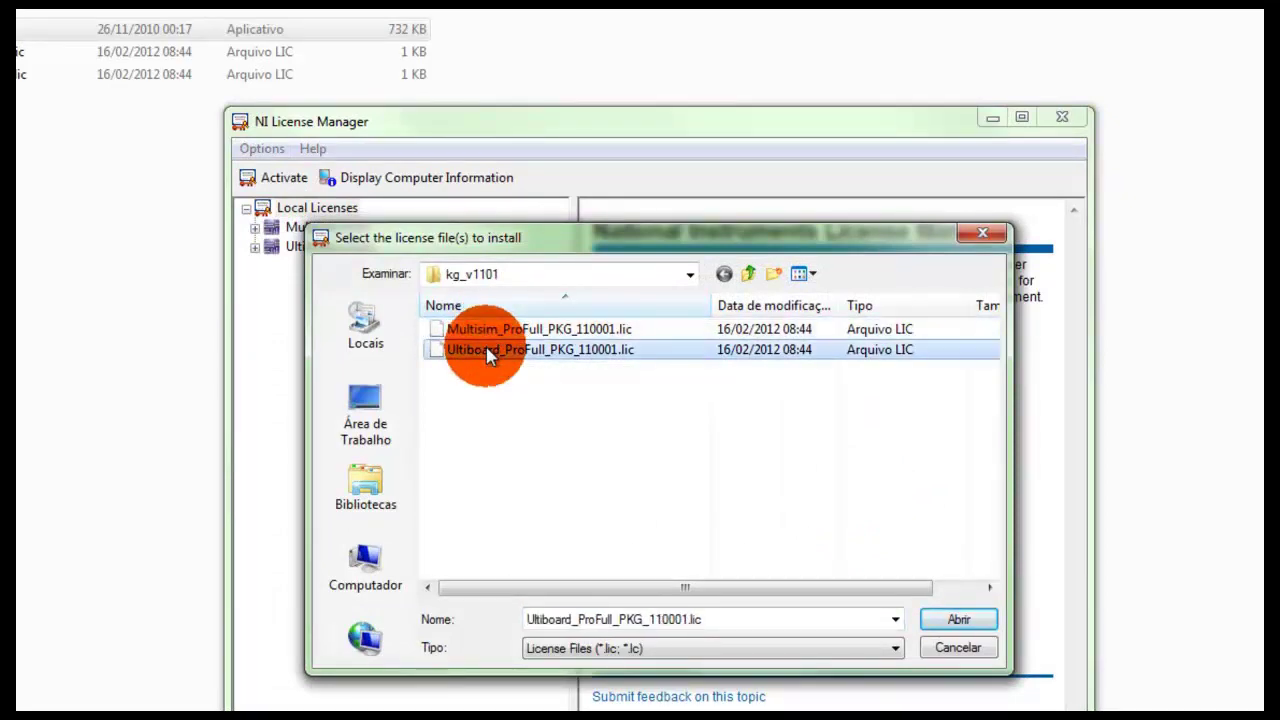
{"action": "key", "text": "Return"}
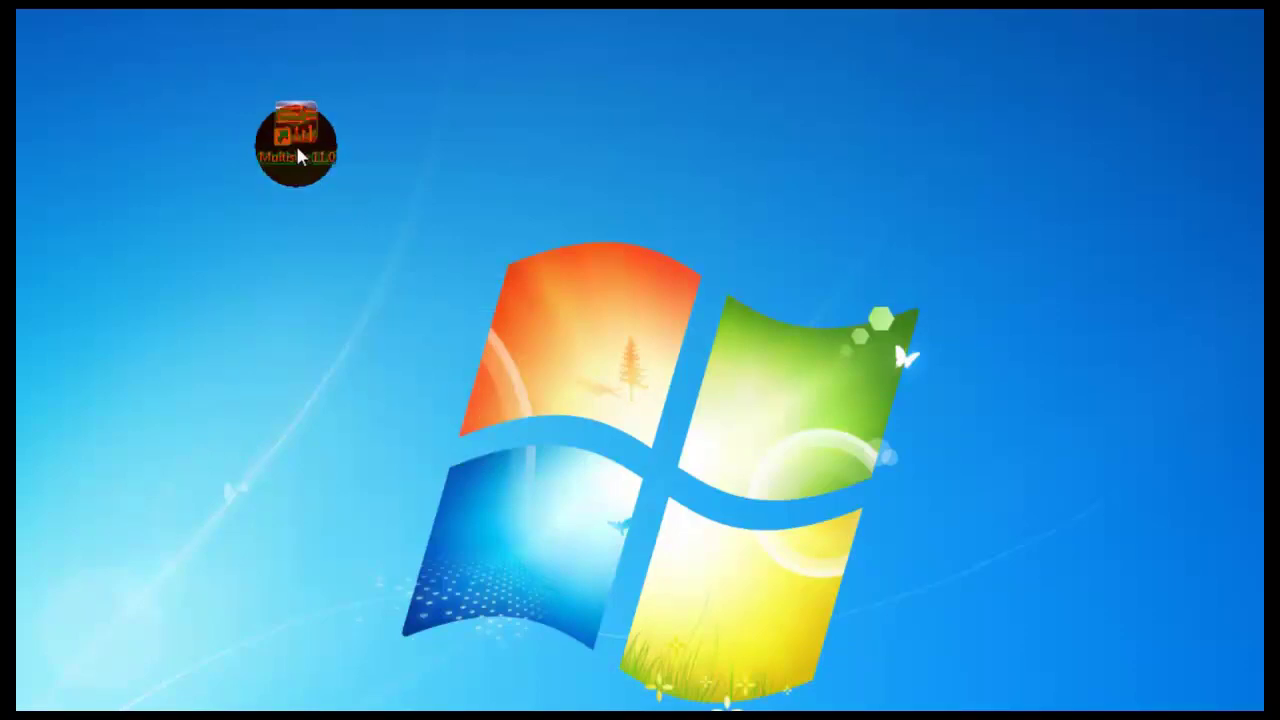
Launch Multisim 11.0 from the desktop to check that it starts, and exit it
{"action": "double_click", "coordinate": [297, 153]}
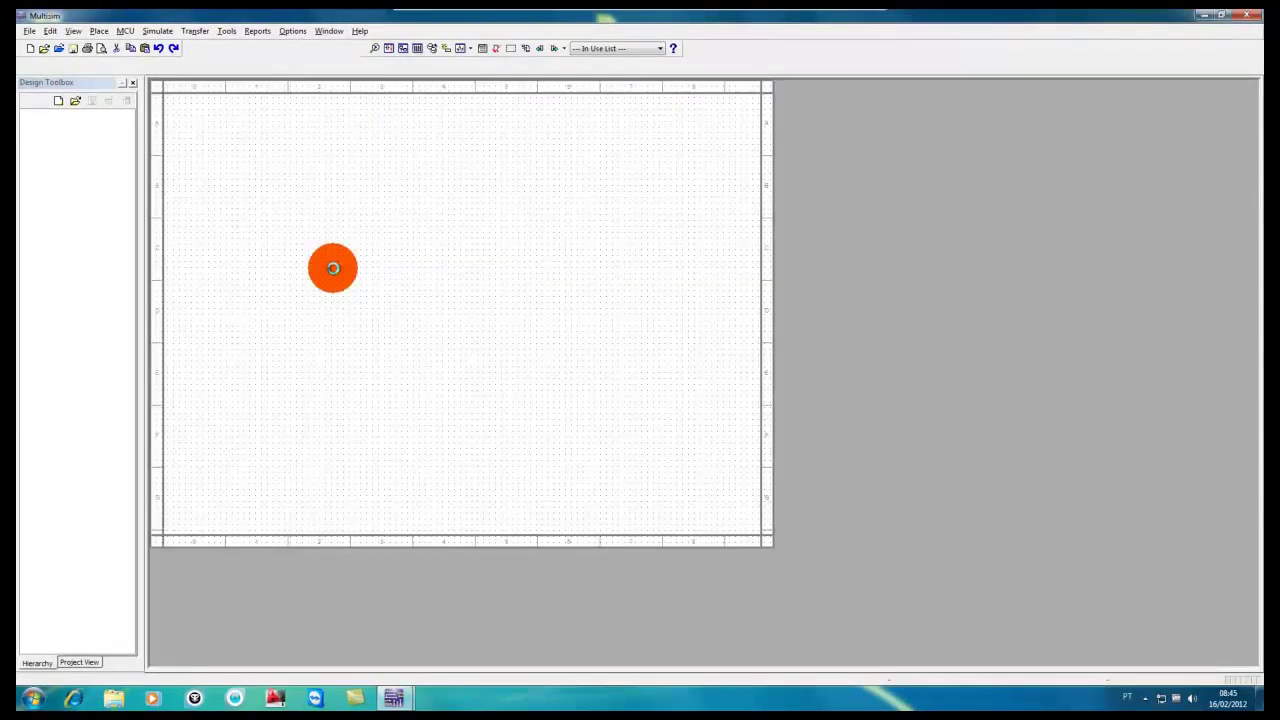
{"action": "left_click", "coordinate": [40, 31]}
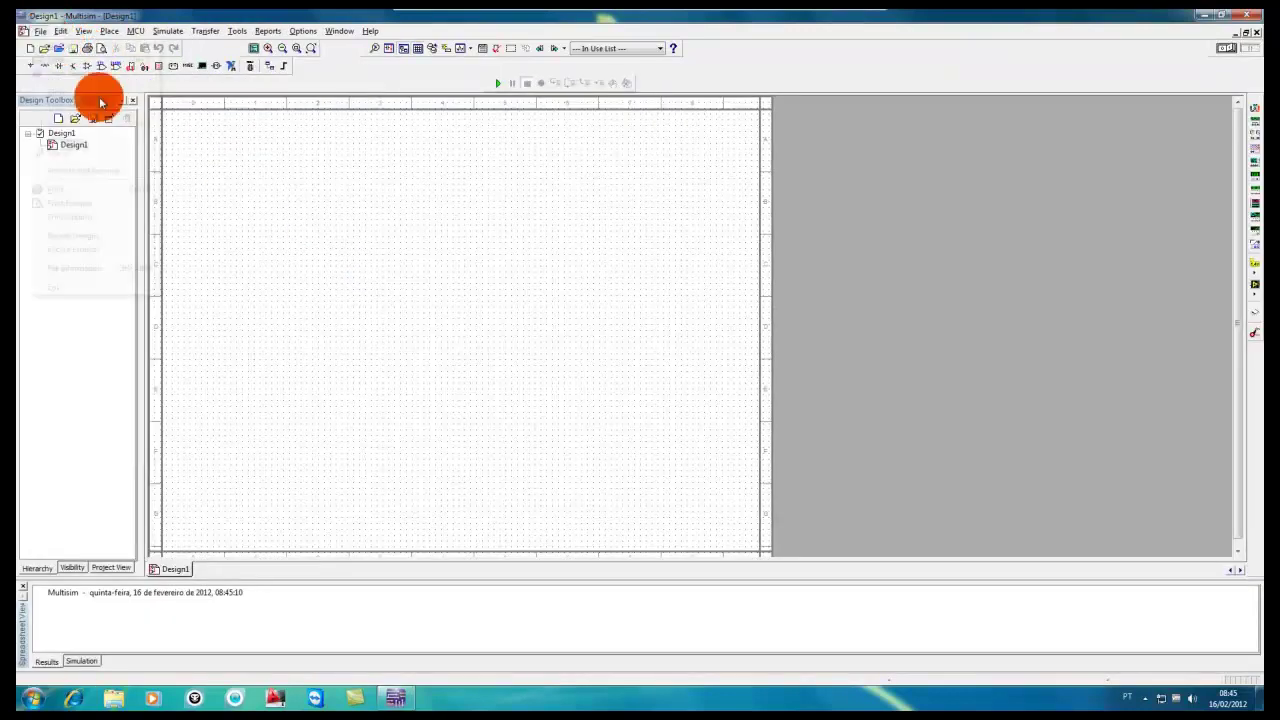
{"action": "left_click", "coordinate": [88, 287]}
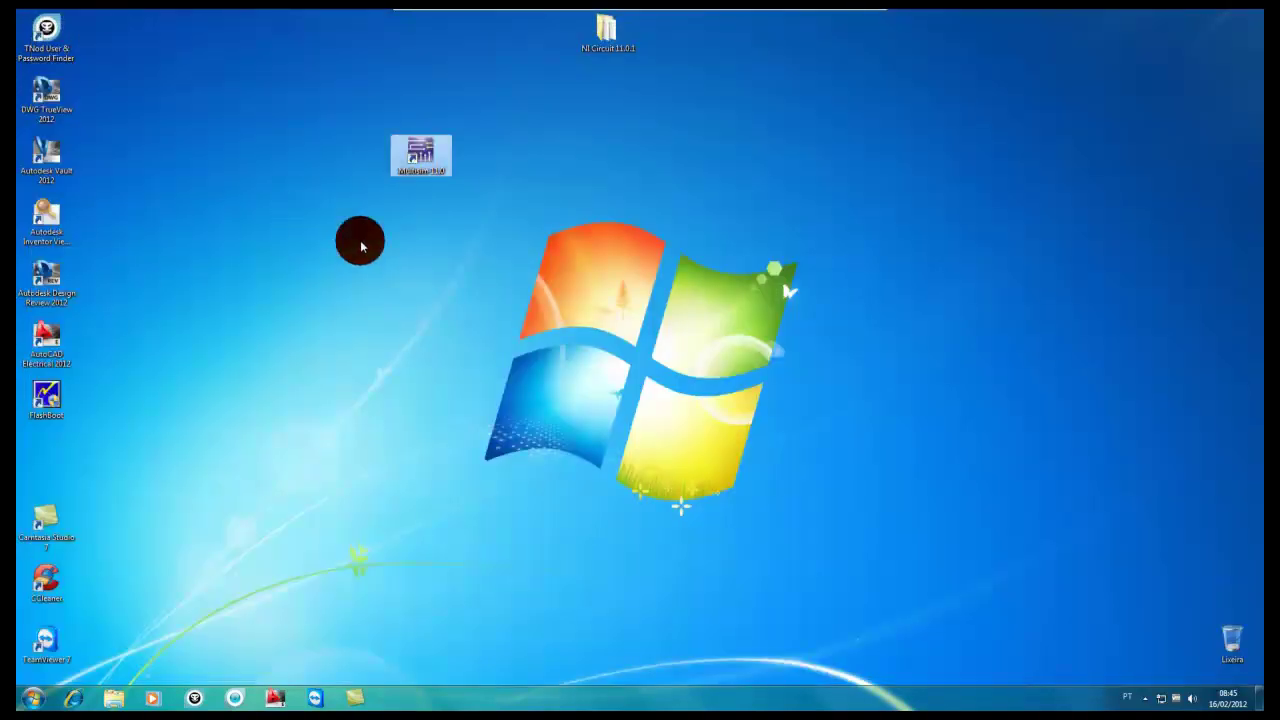
{"action": "left_click", "coordinate": [362, 247]}
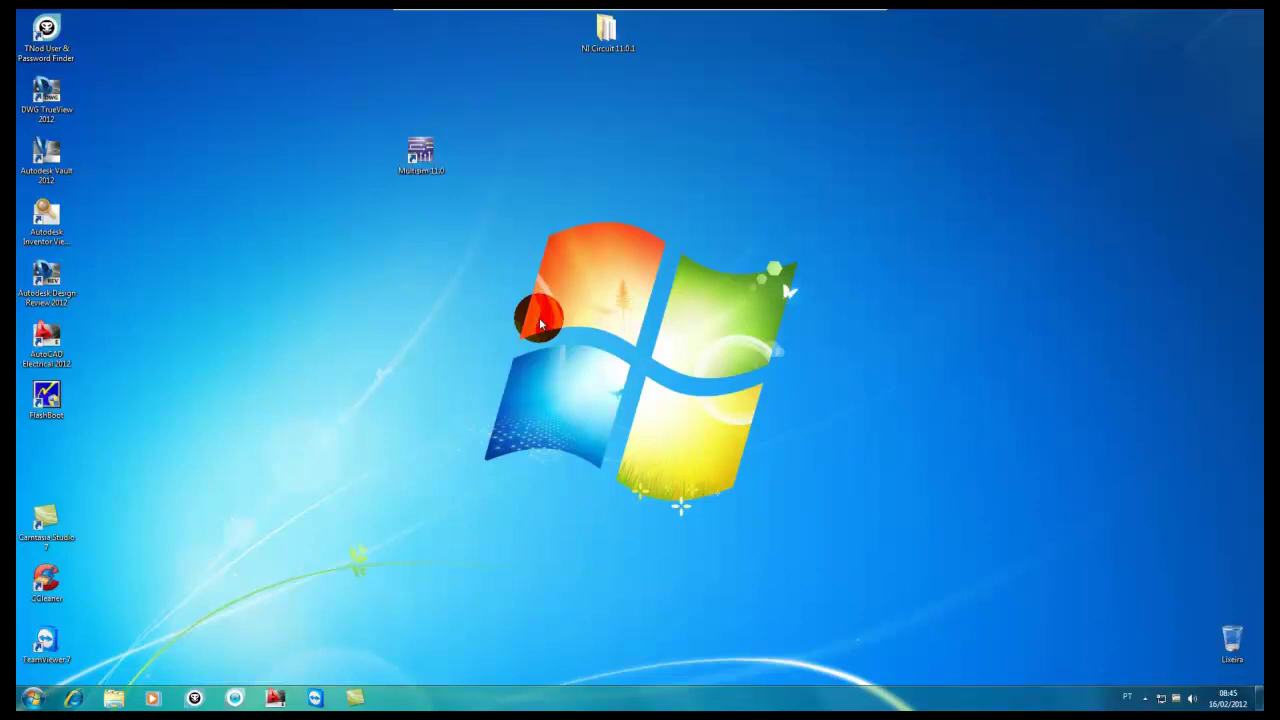
Browse to Arquivos de Programas, National Instruments, Shared, License Manager on drive C: and locate the Licenses folder
{"action": "key", "text": "super+e"}
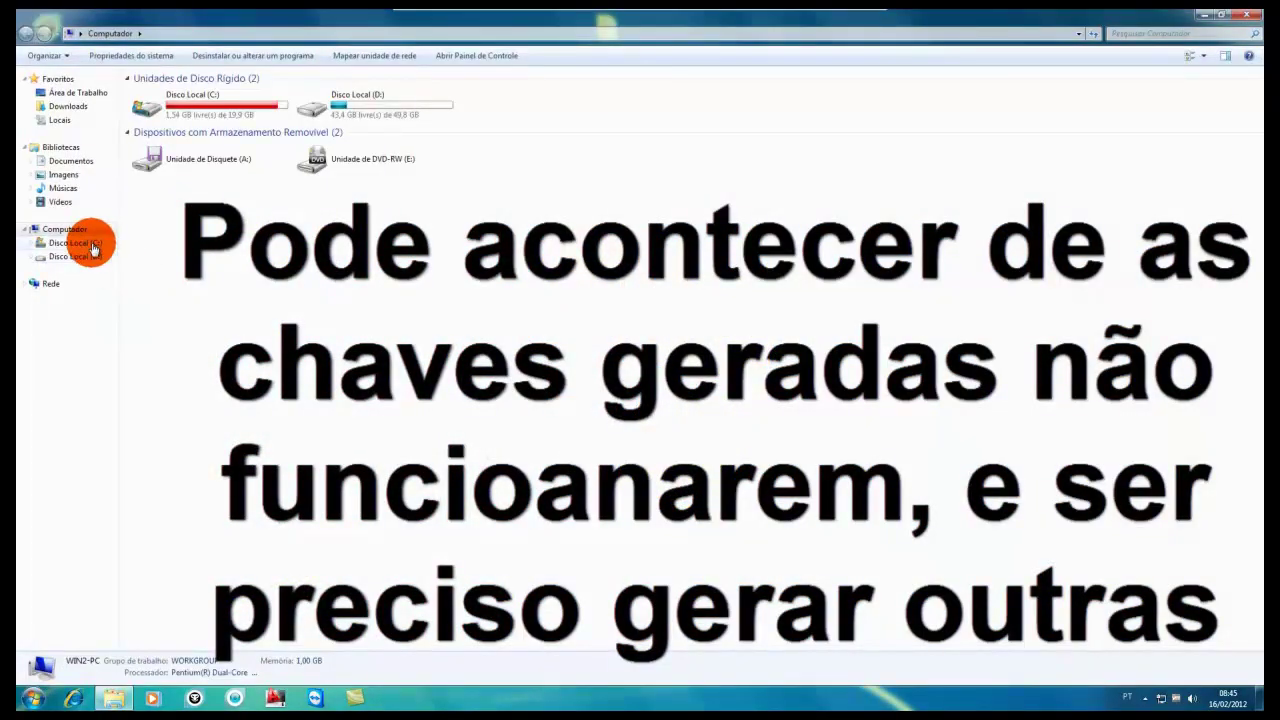
{"action": "left_click", "coordinate": [90, 245]}
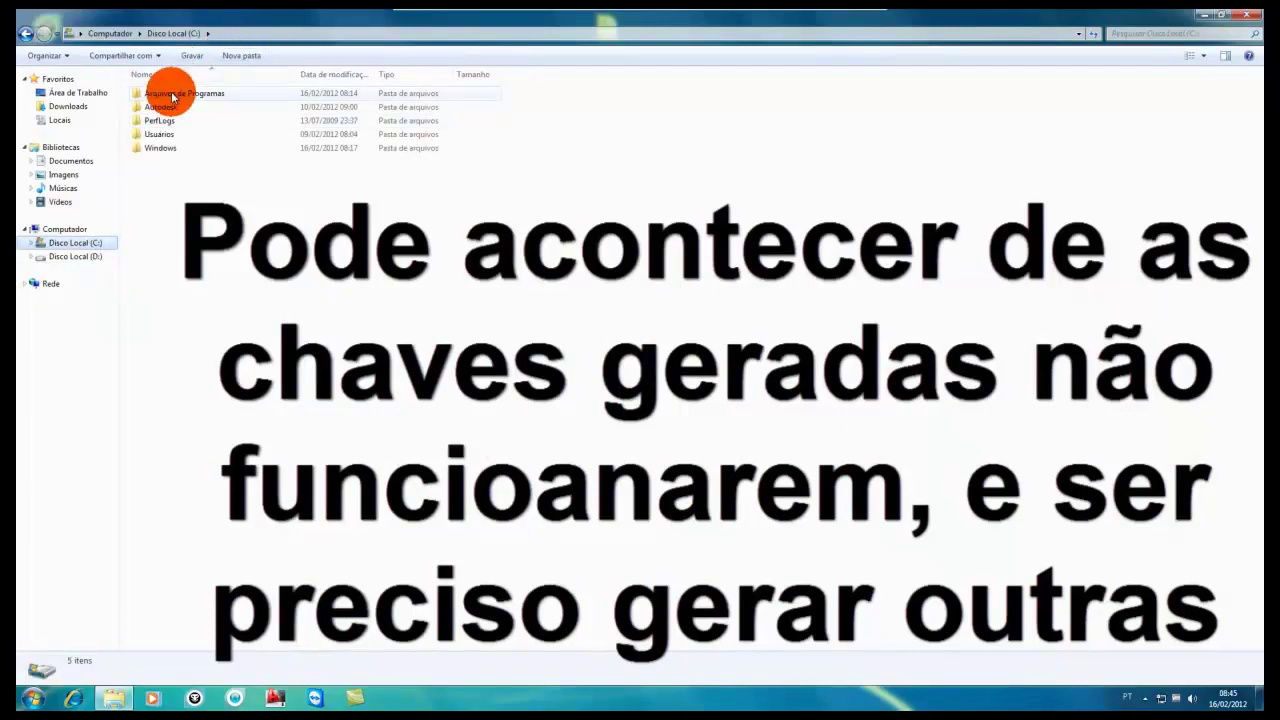
{"action": "double_click", "coordinate": [178, 93]}
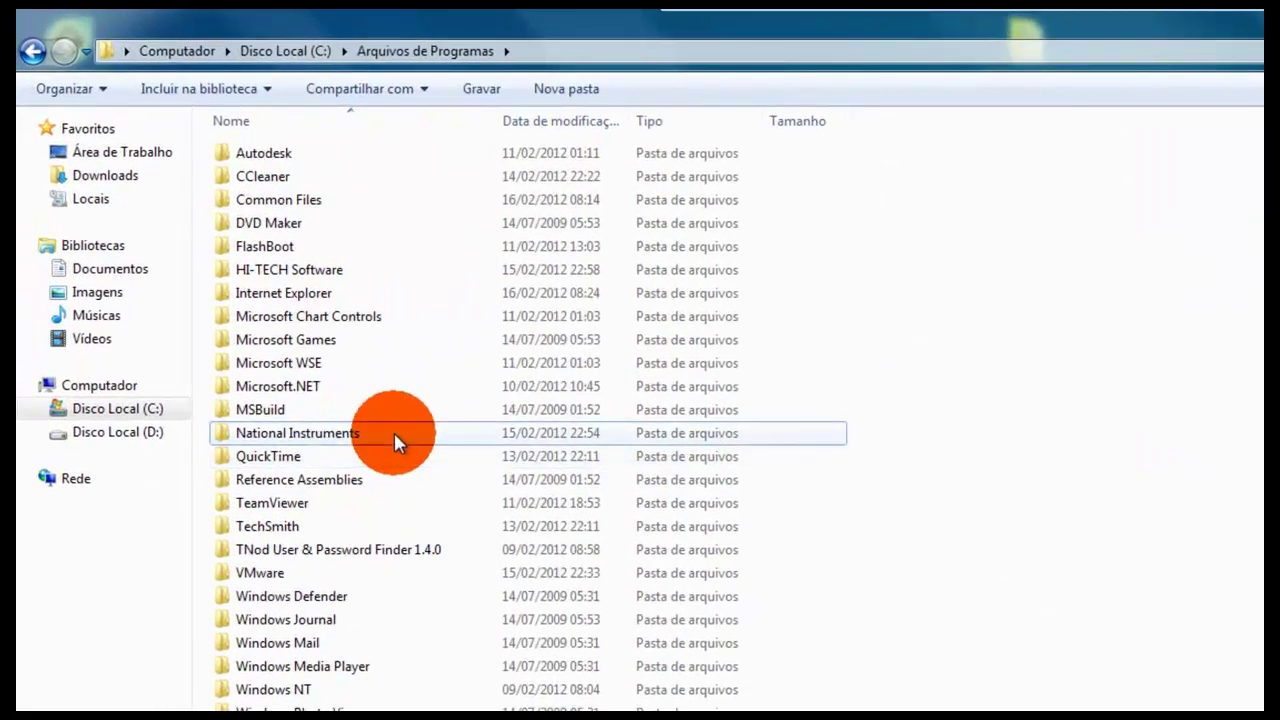
{"action": "double_click", "coordinate": [234, 257]}
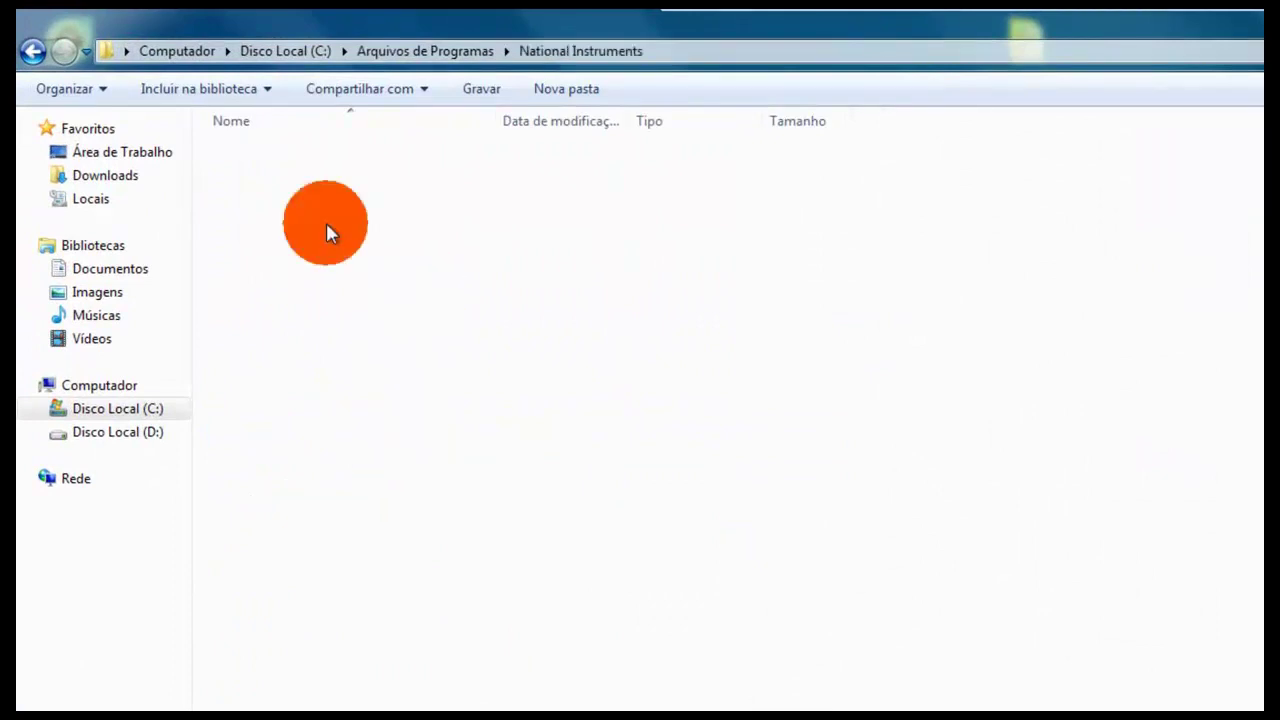
{"action": "double_click", "coordinate": [293, 215]}
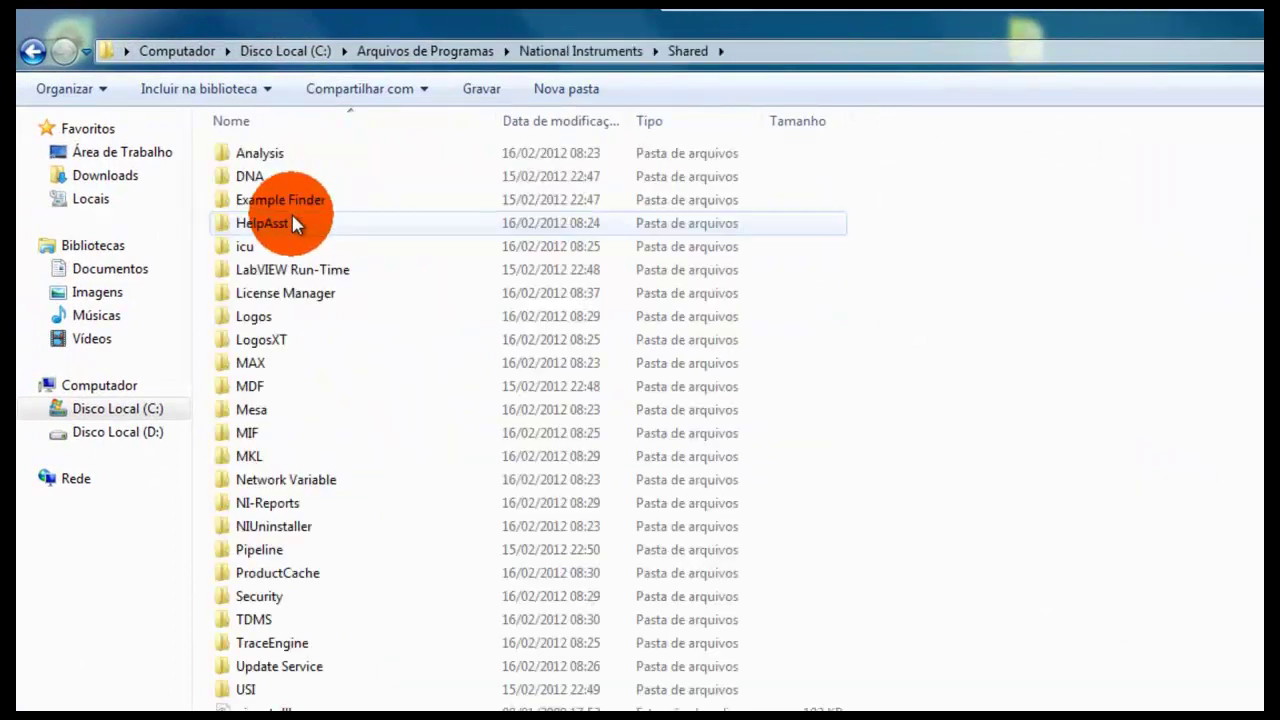
{"action": "double_click", "coordinate": [357, 292]}
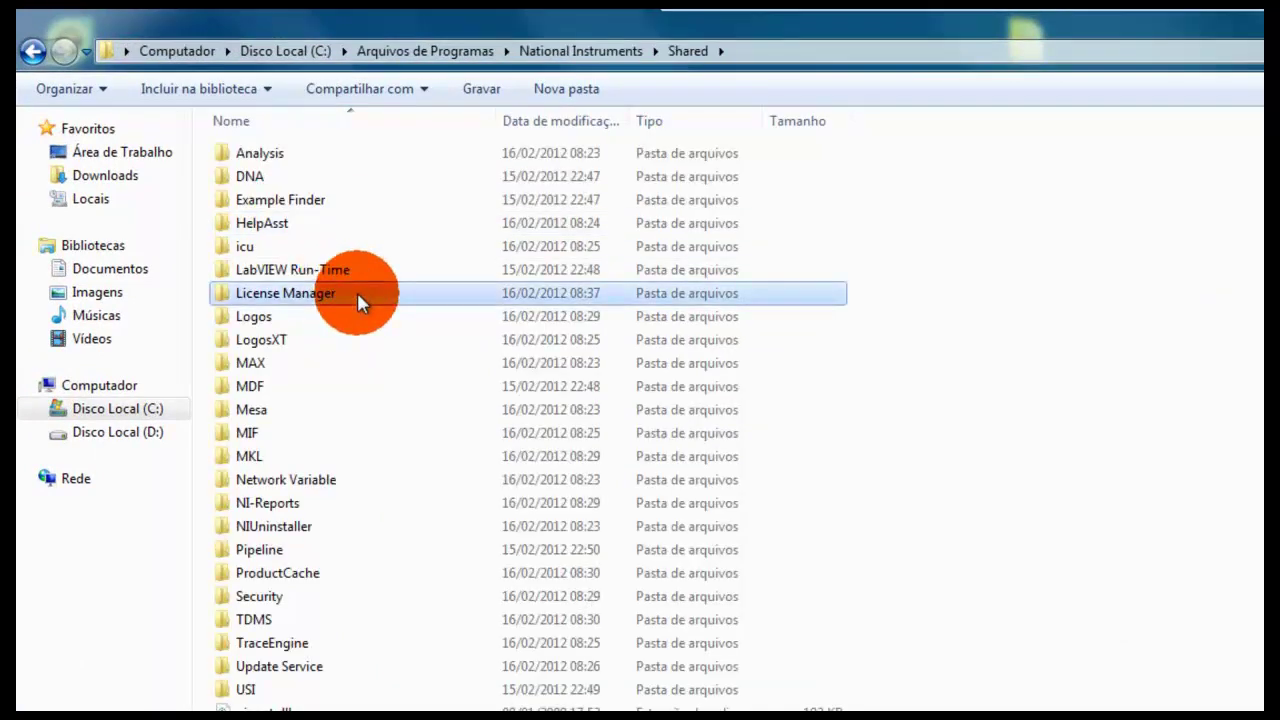
{"action": "left_click", "coordinate": [262, 190]}
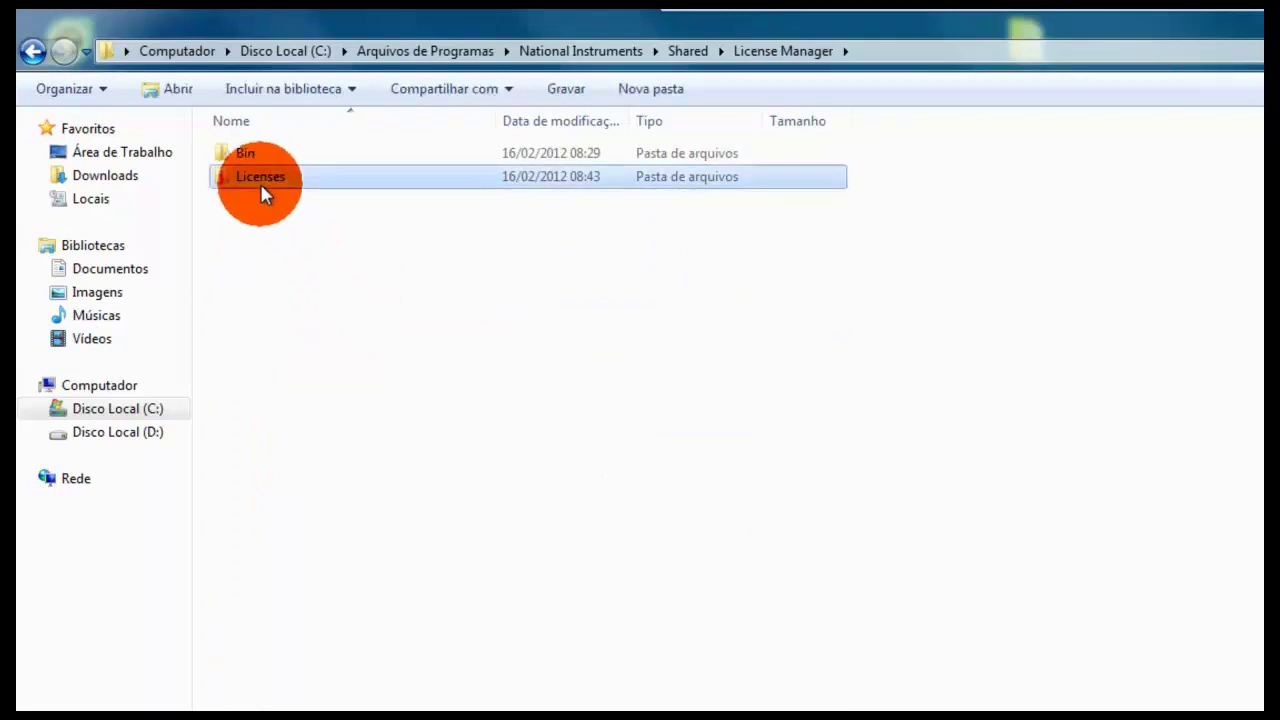
{"action": "right_click", "coordinate": [432, 342]}
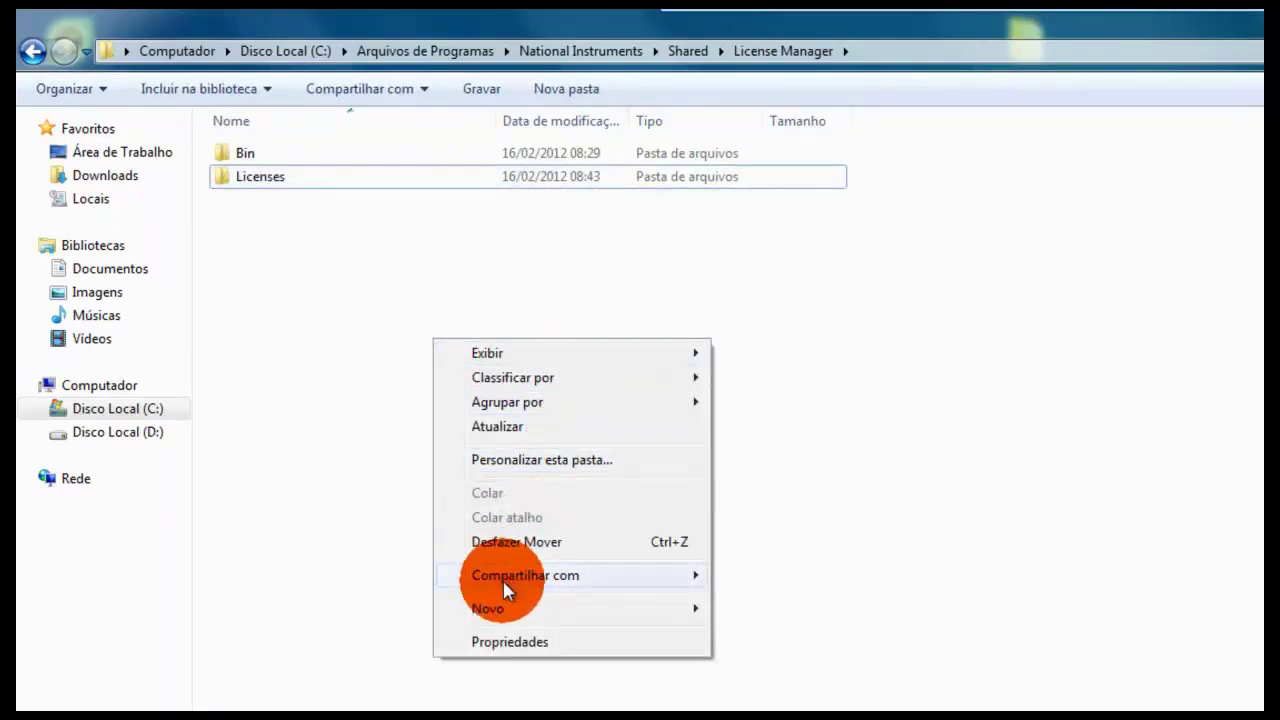
{"action": "mouse_move", "coordinate": [562, 606]}
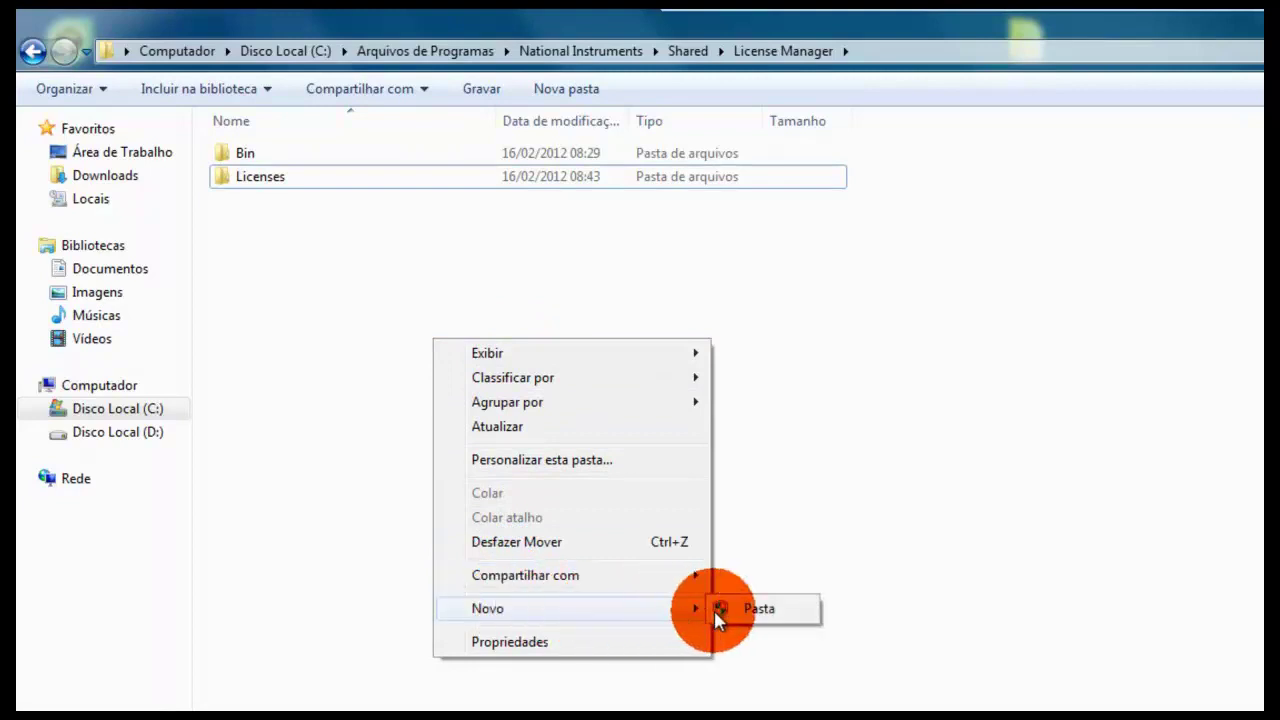
{"action": "left_click", "coordinate": [962, 389]}
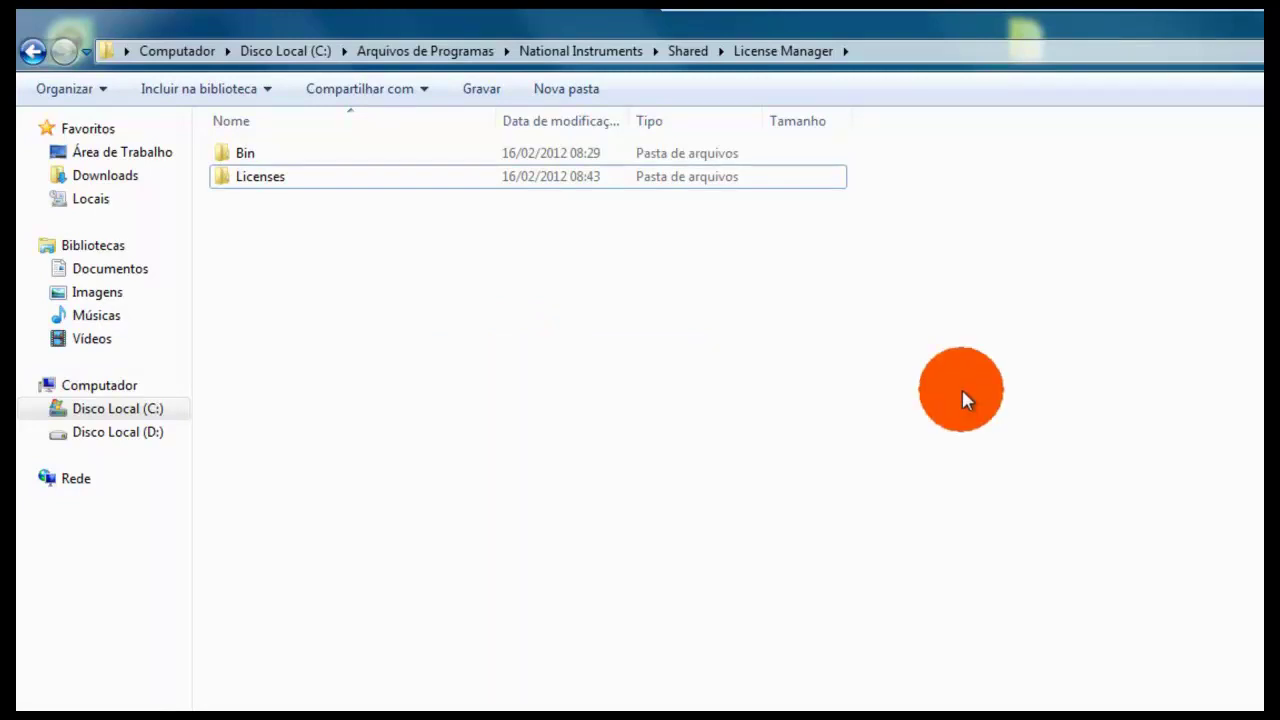
Point out the Licenses folder inside License Manager and close the Explorer window
{"action": "left_click", "coordinate": [328, 182]}
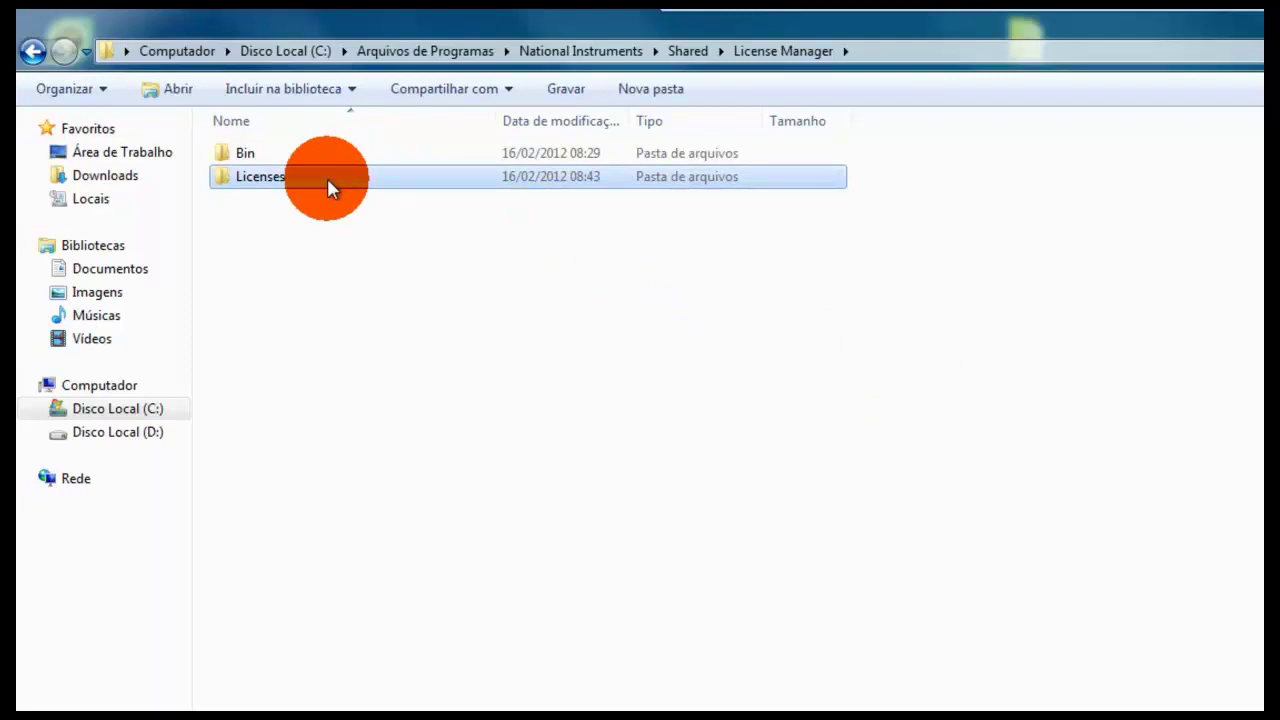
{"action": "left_click", "coordinate": [476, 375]}
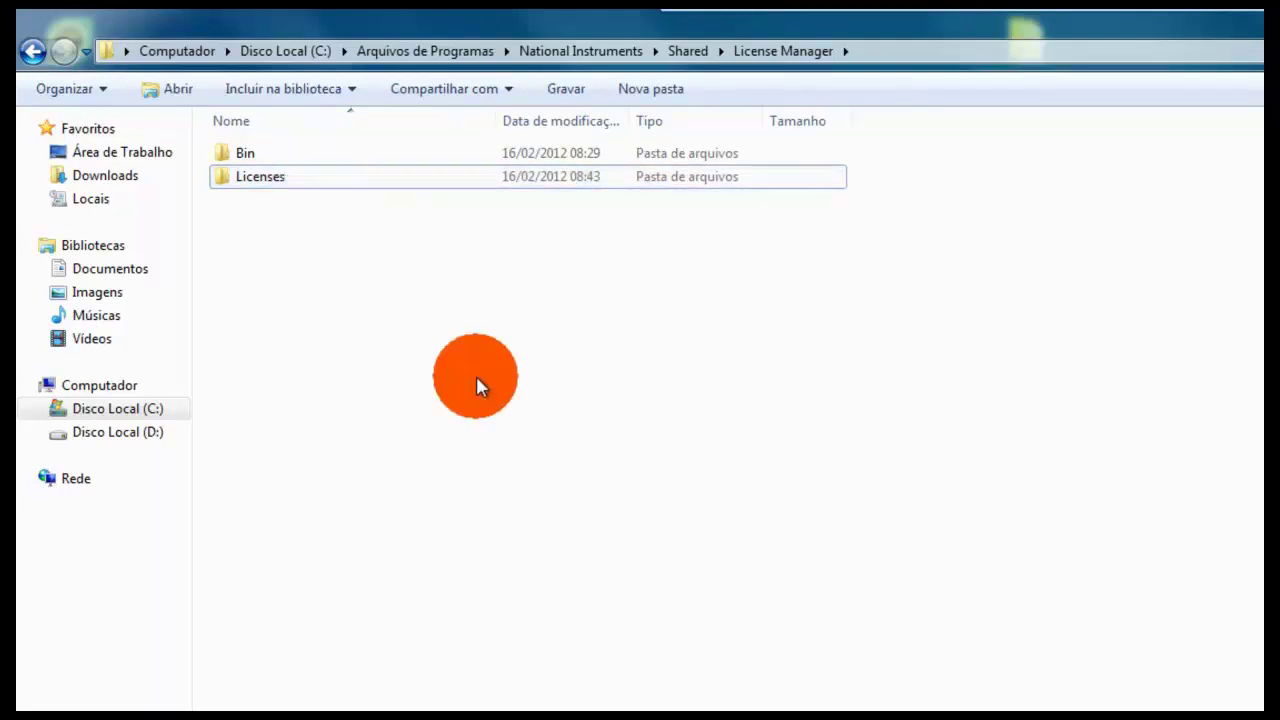
{"action": "left_click", "coordinate": [310, 192]}
{"action": "left_click", "coordinate": [588, 394]}
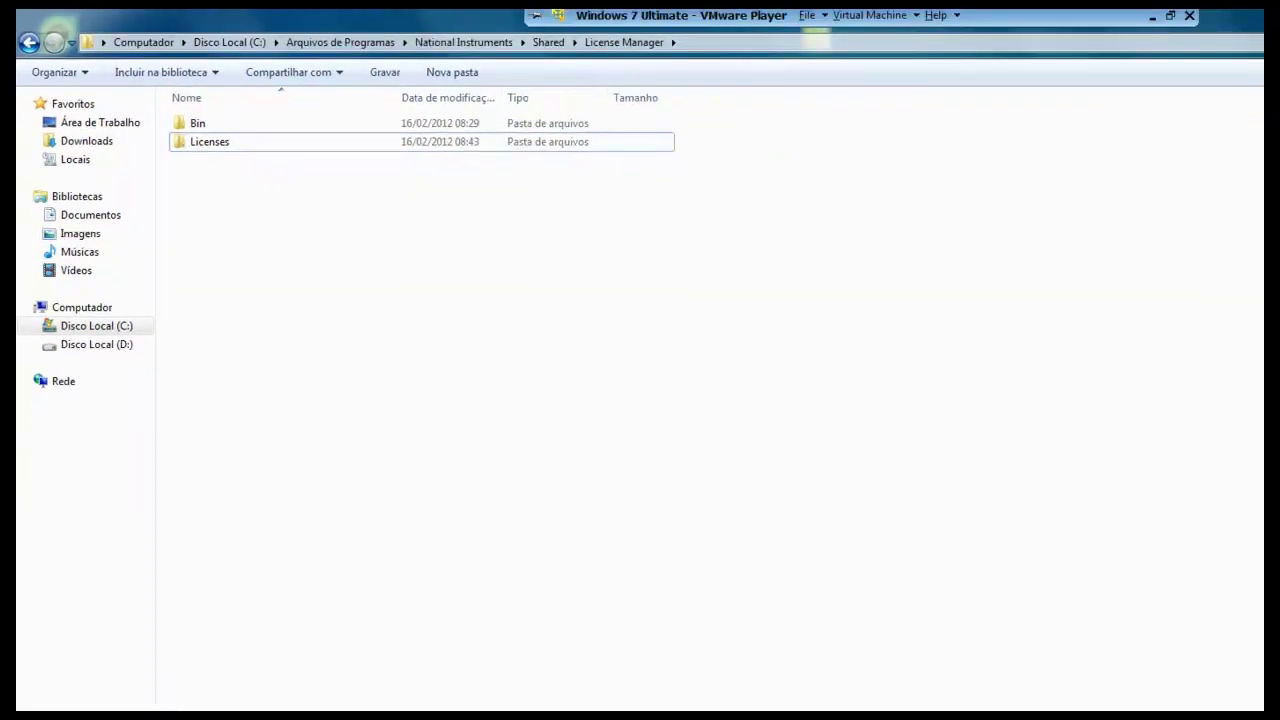
{"action": "key", "text": "alt+F4"}
{"action": "left_click", "coordinate": [443, 277]}
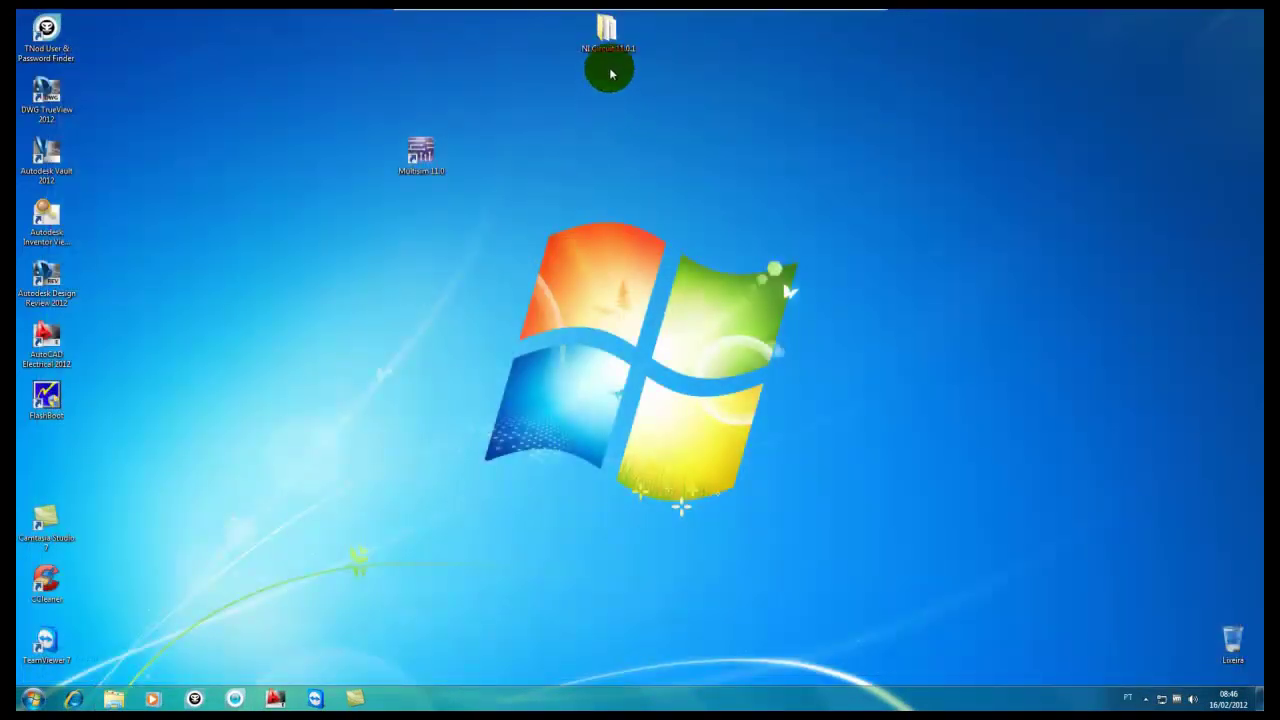
Open the kg_v1101 folder within serial NI_KG_v1100 of the desktop folder NI Circuit 11.0.1
{"action": "left_click", "coordinate": [608, 35]}
{"action": "double_click", "coordinate": [608, 35]}
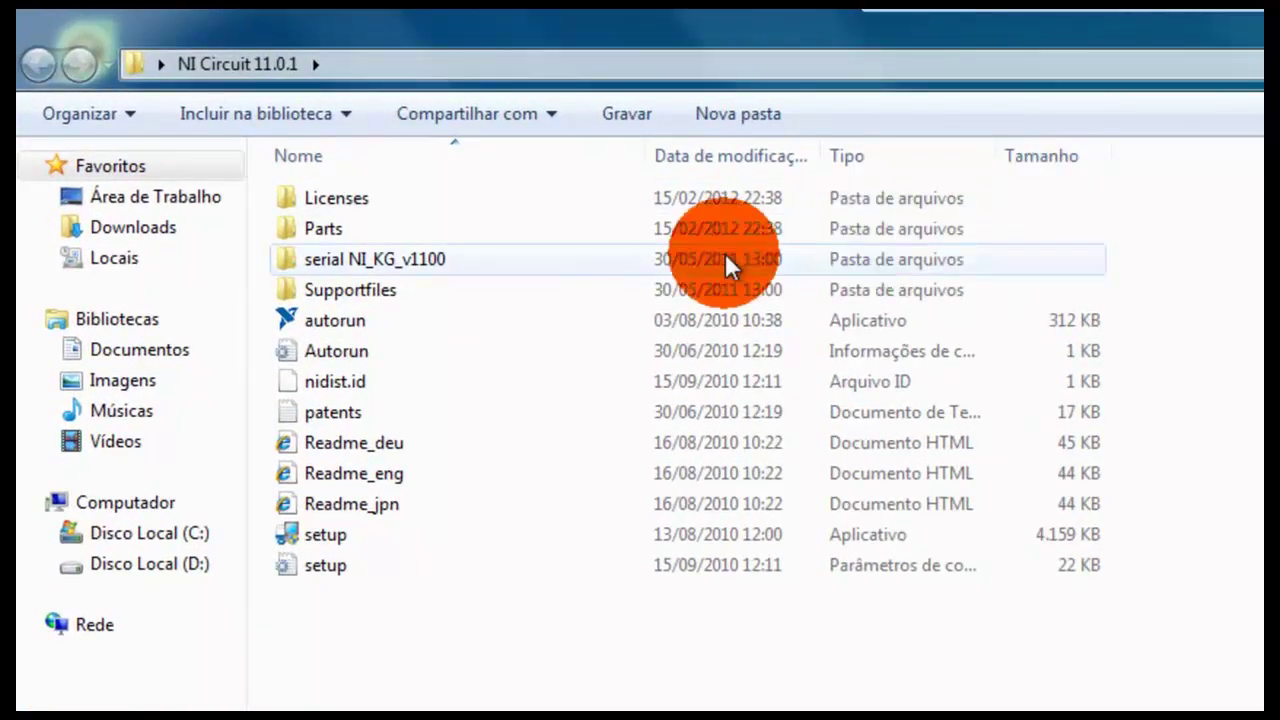
{"action": "double_click", "coordinate": [446, 263]}
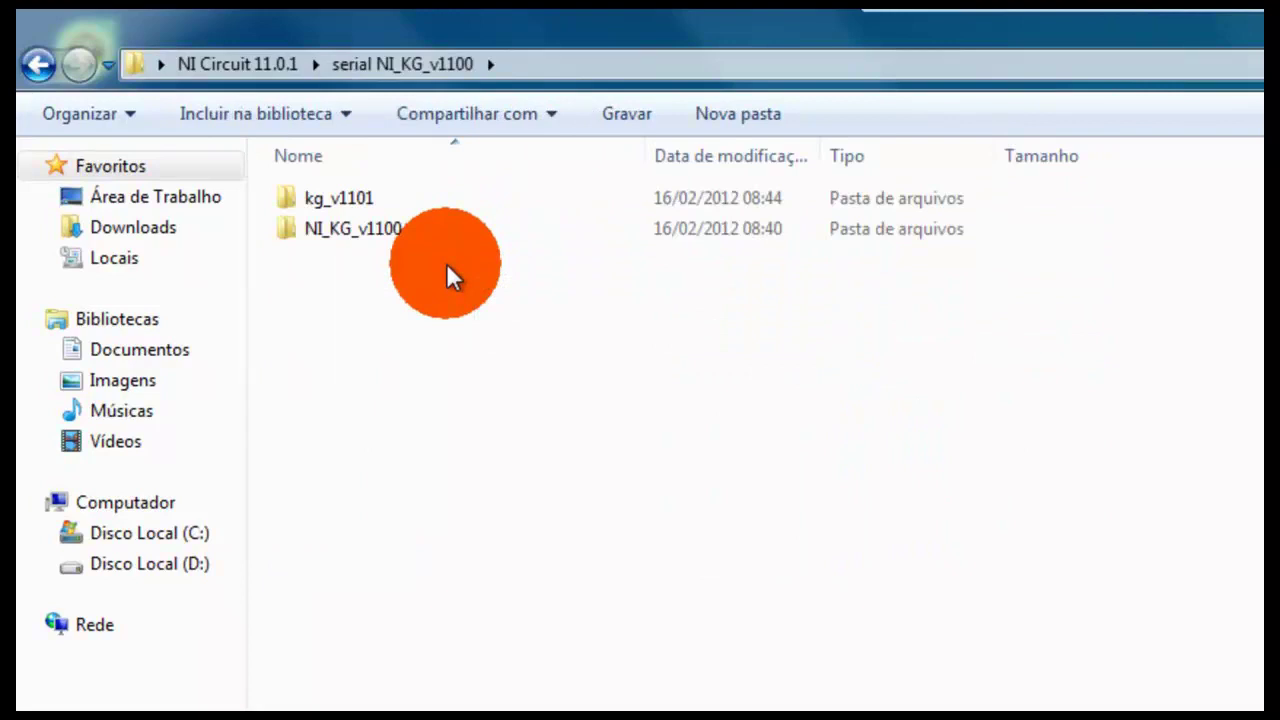
{"action": "double_click", "coordinate": [350, 204]}
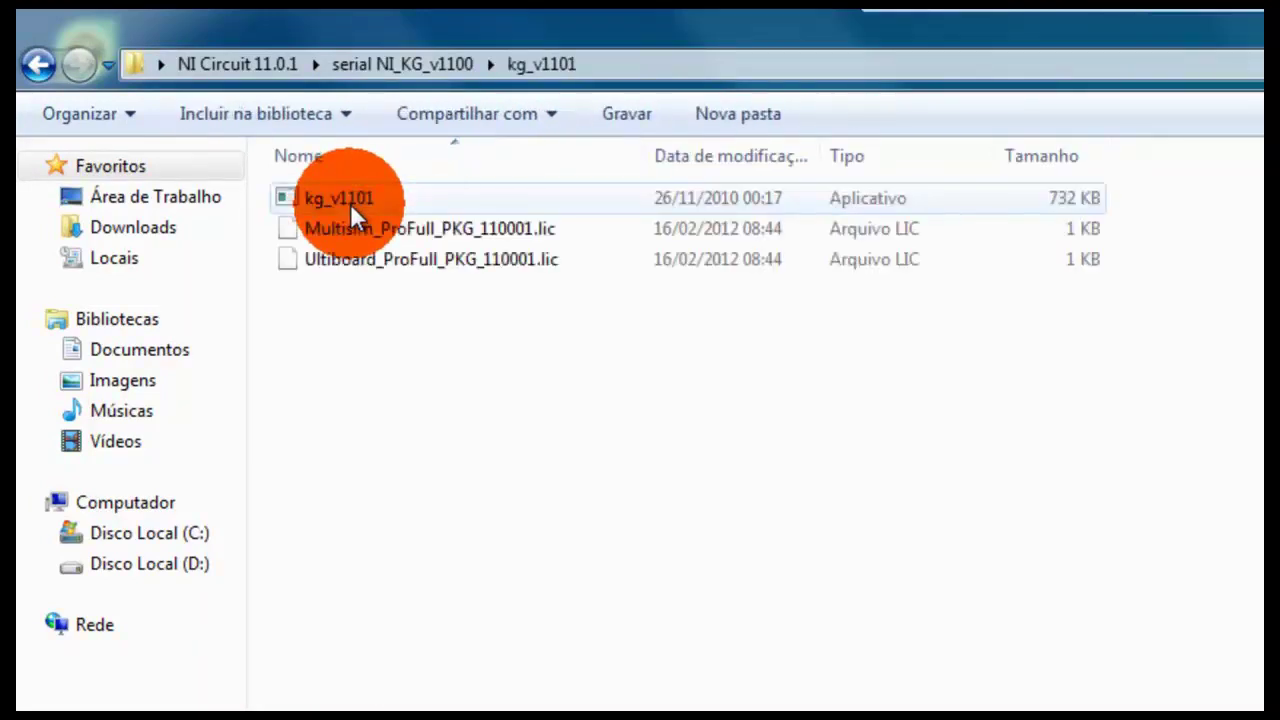
Look through the kg_v1101 and NI_KG_v1100 subfolders of serial NI_KG_v1100, ending in kg_v1101
{"action": "key", "text": "BackSpace"}
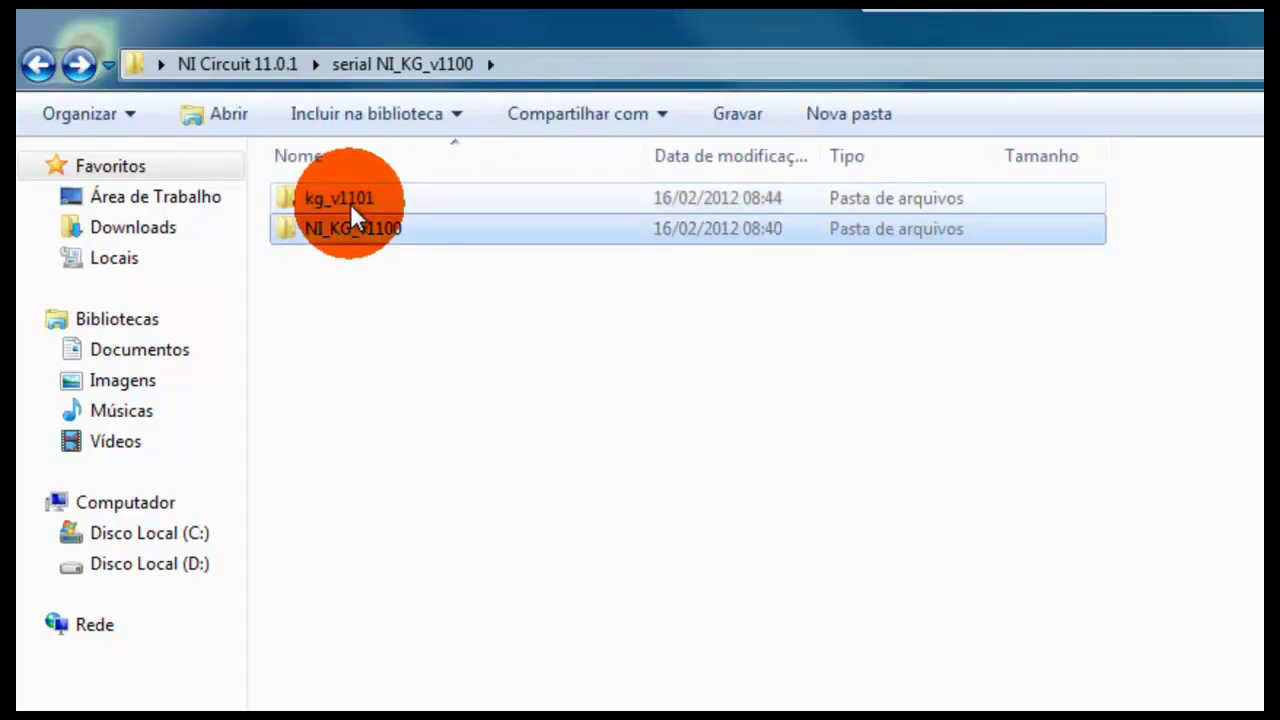
{"action": "key", "text": "Return"}
{"action": "key", "text": "BackSpace"}
{"action": "double_click", "coordinate": [350, 203]}
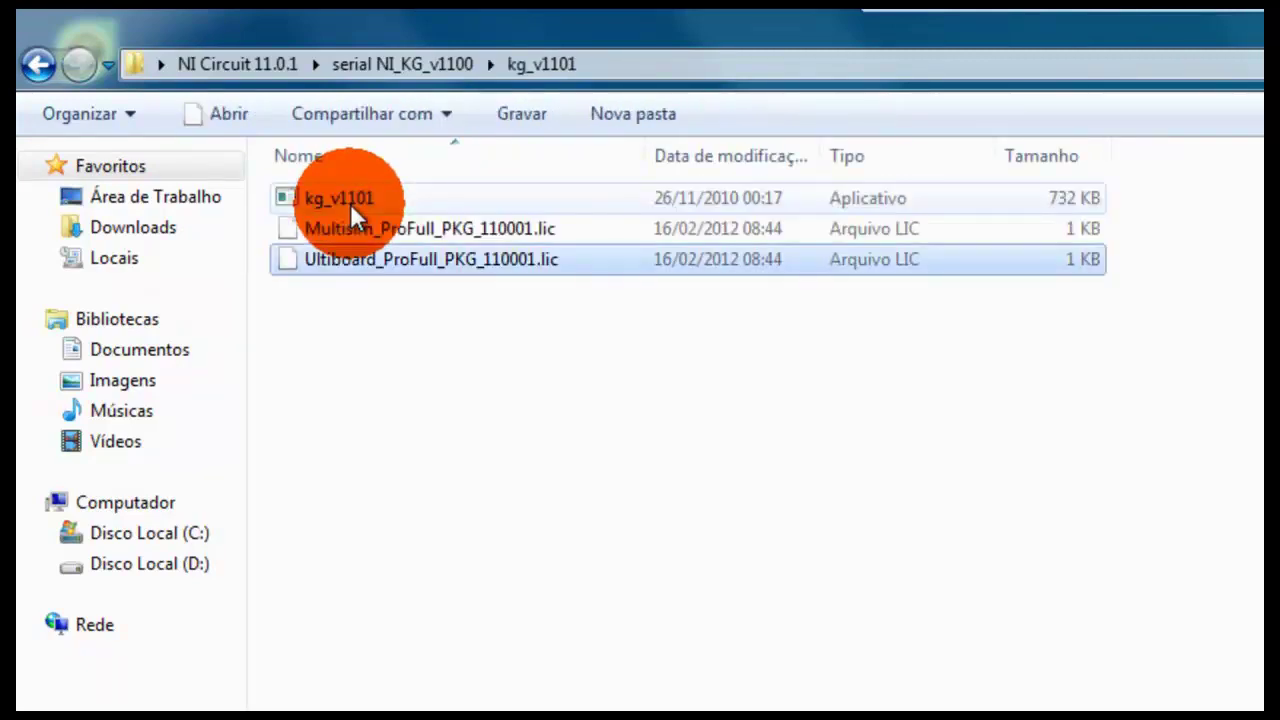
{"action": "key", "text": "BackSpace"}
{"action": "key", "text": "Down"}
{"action": "key", "text": "Return"}
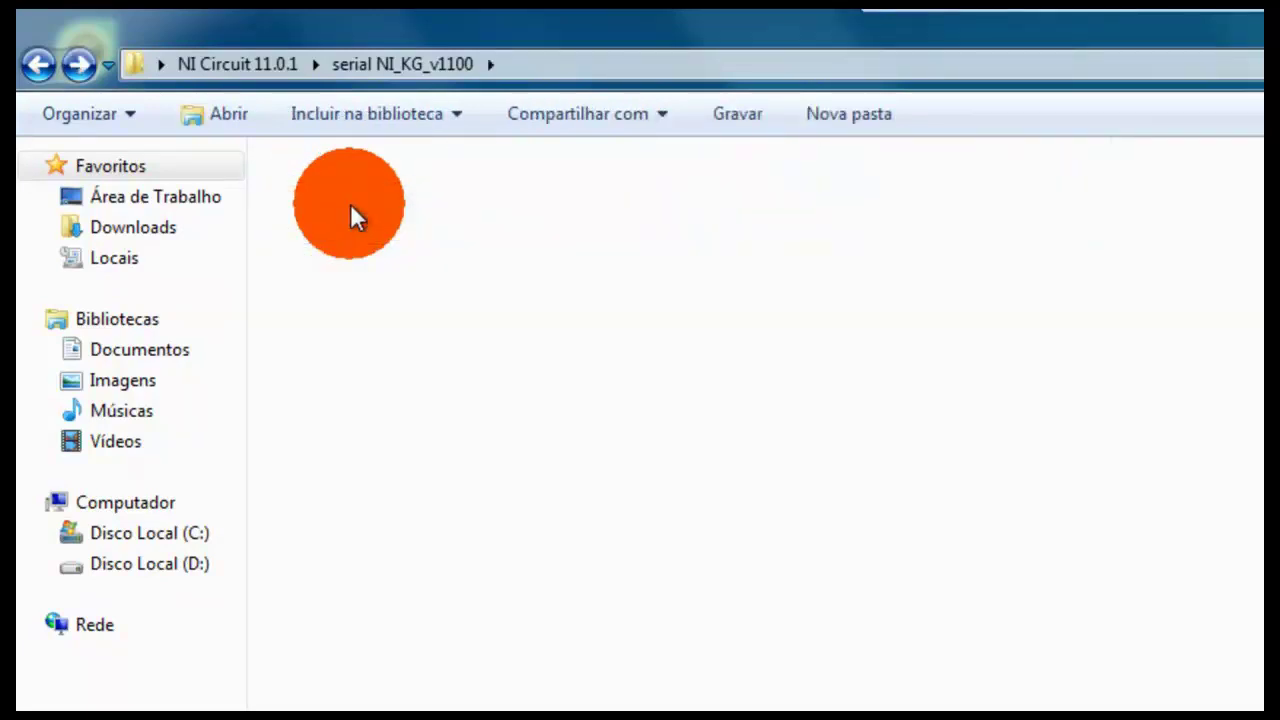
{"action": "key", "text": "Down"}
{"action": "key", "text": "BackSpace"}
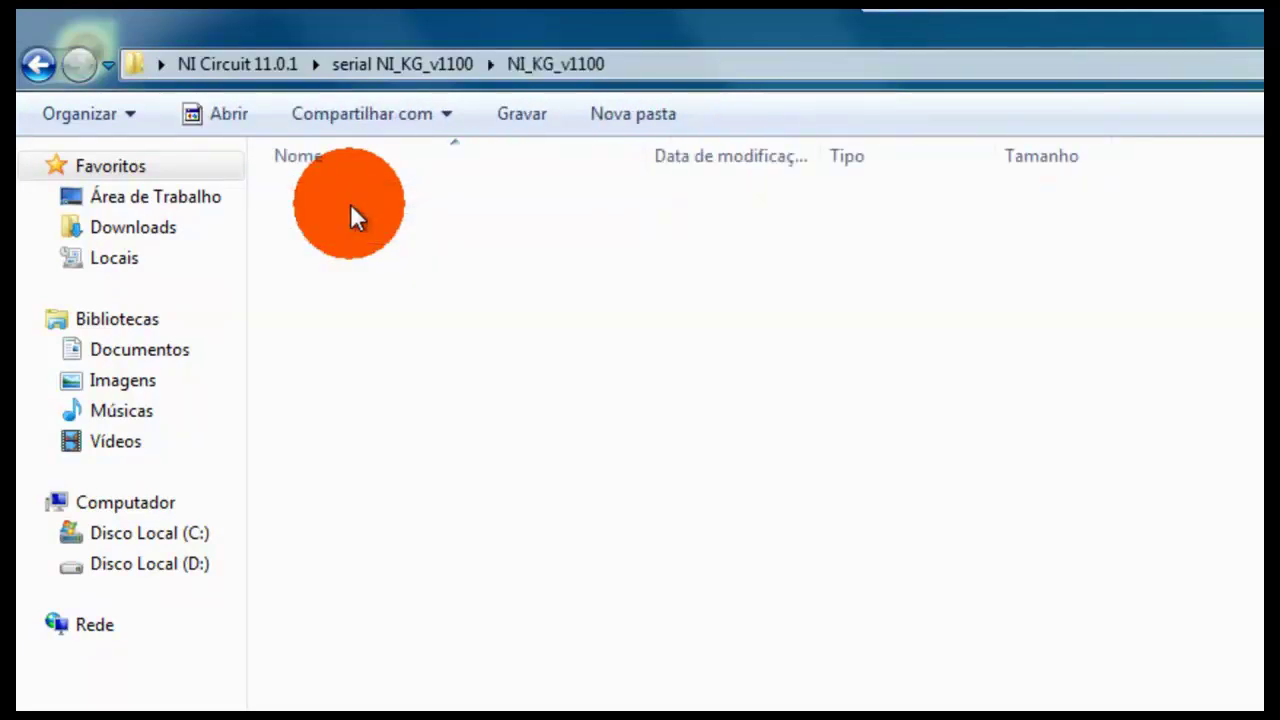
{"action": "key", "text": "Up"}
{"action": "key", "text": "Return"}
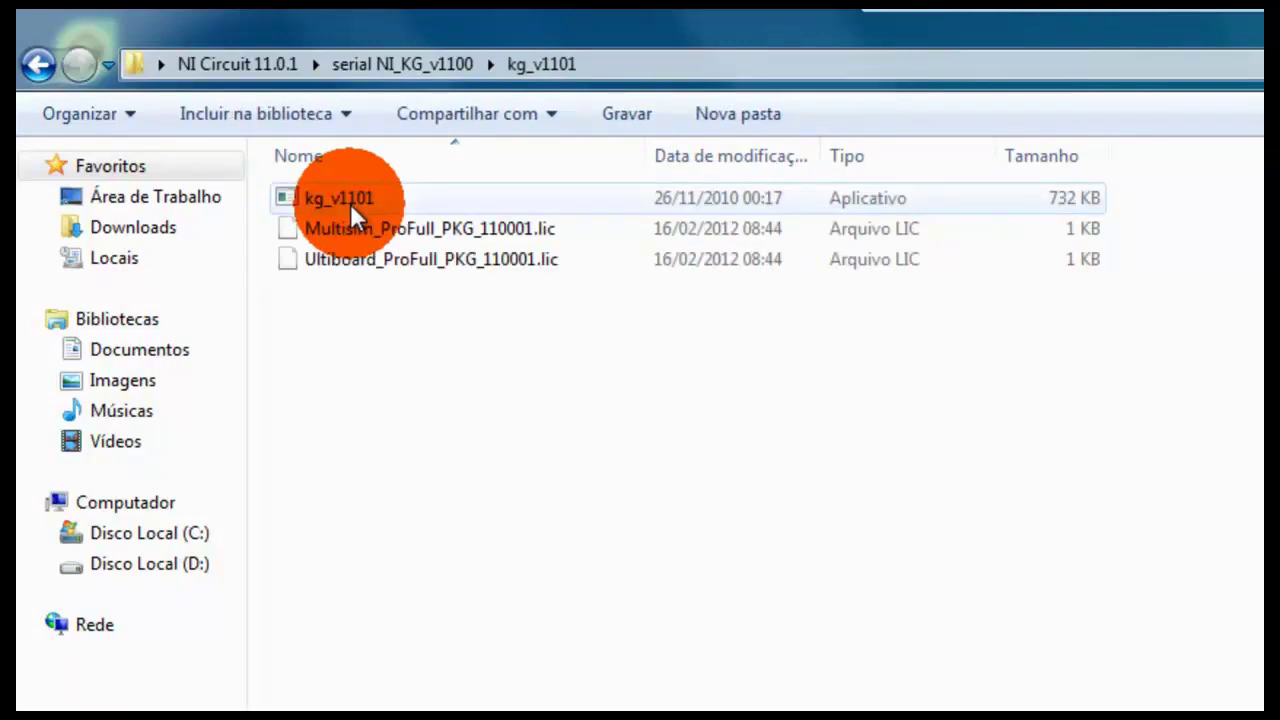
Run kg_v1101 again to regenerate the license files with license type 2, Full Edition, and select the Ultiboard license file
{"action": "double_click", "coordinate": [350, 203]}
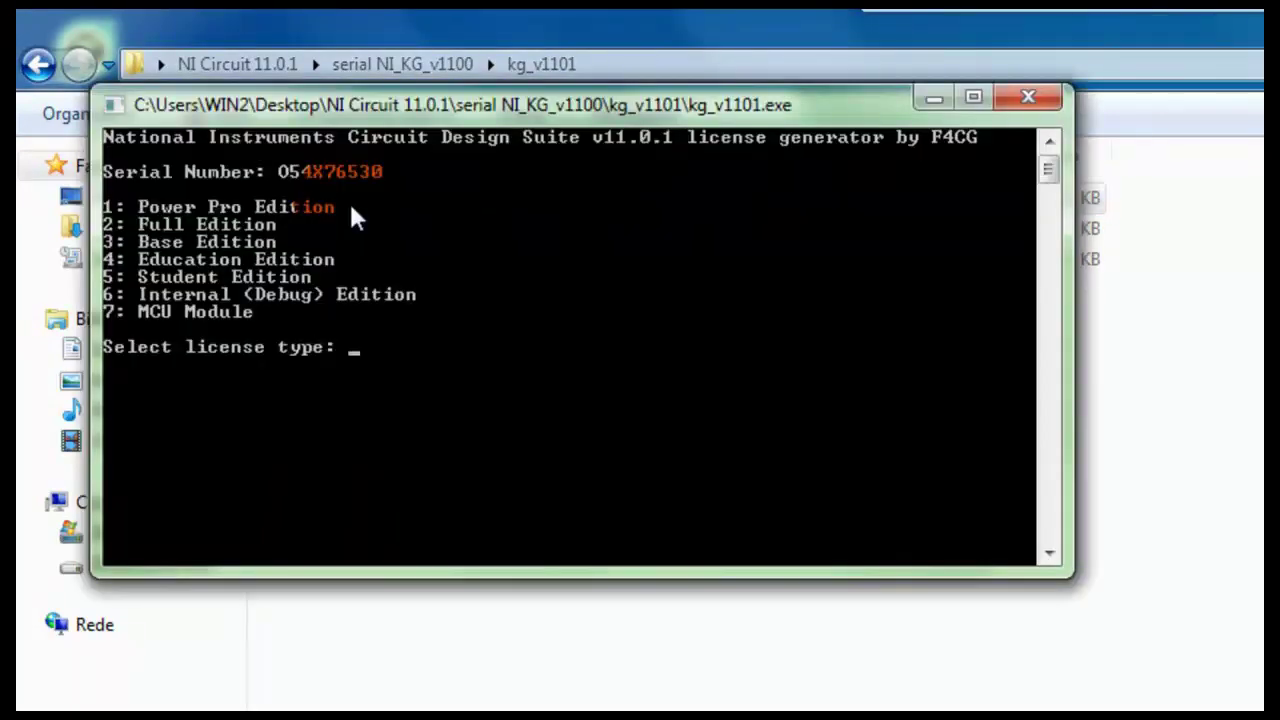
{"action": "type", "text": "2"}
{"action": "key", "text": "Return"}
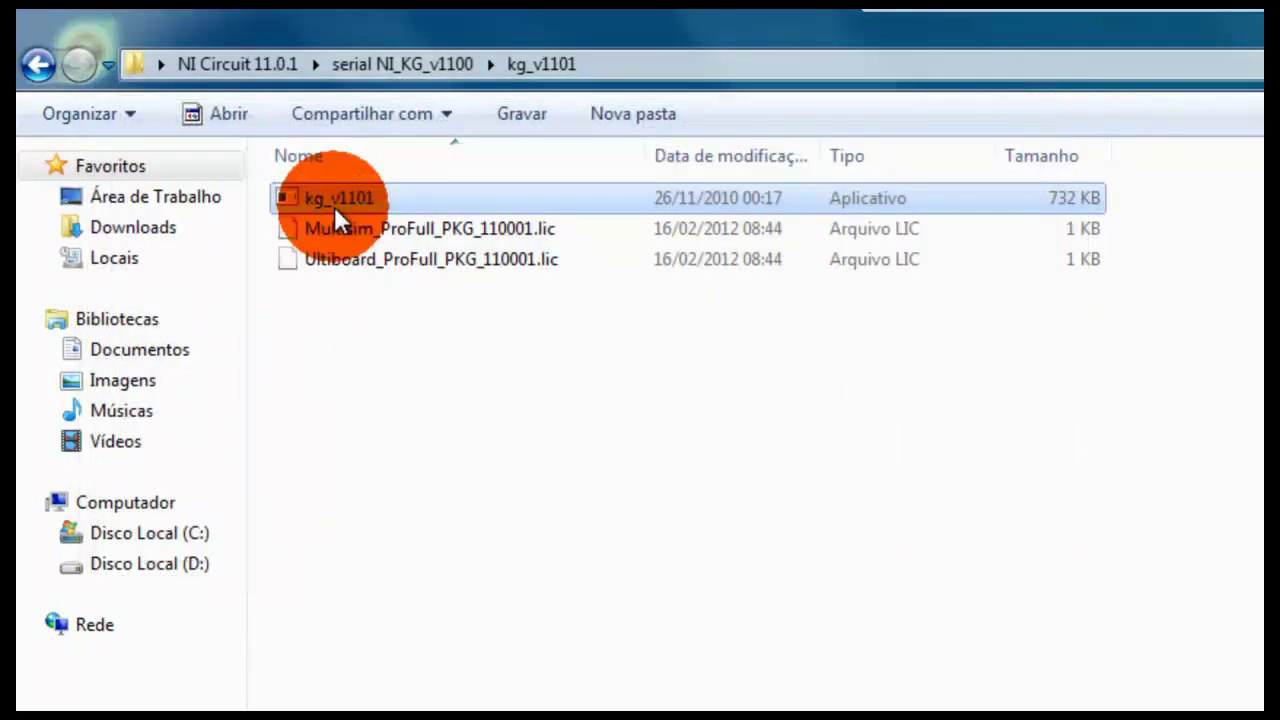
{"action": "left_click", "coordinate": [390, 391]}
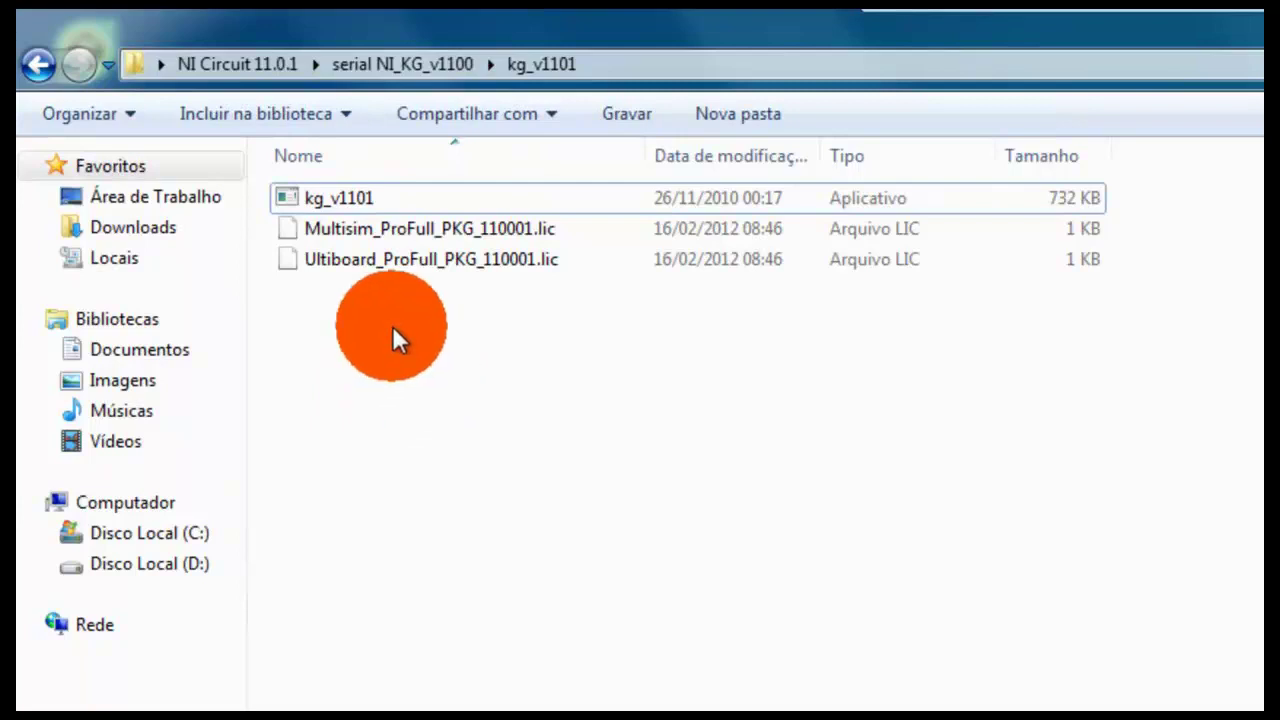
{"action": "left_click", "coordinate": [383, 262]}
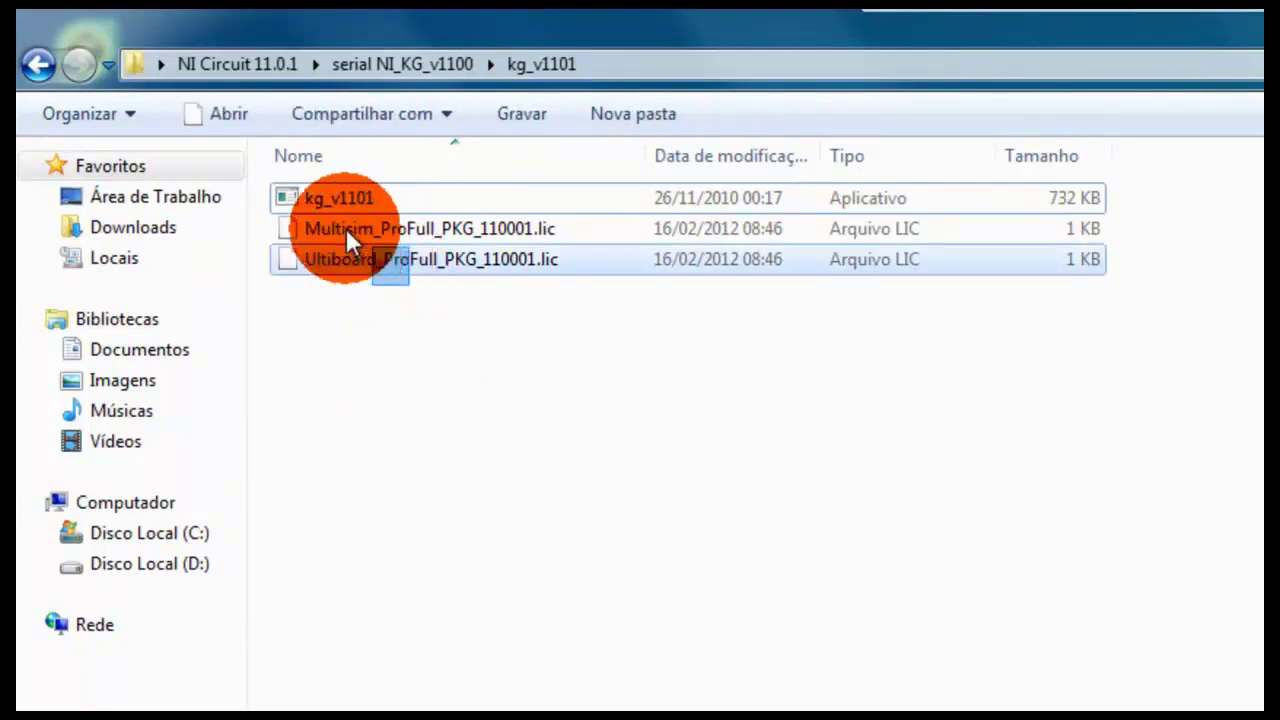
Highlight the regenerated Multisim and Ultiboard license files together, clear the selection and close the kg_v1101 folder window
{"action": "left_click", "coordinate": [346, 228], "text": "ctrl"}
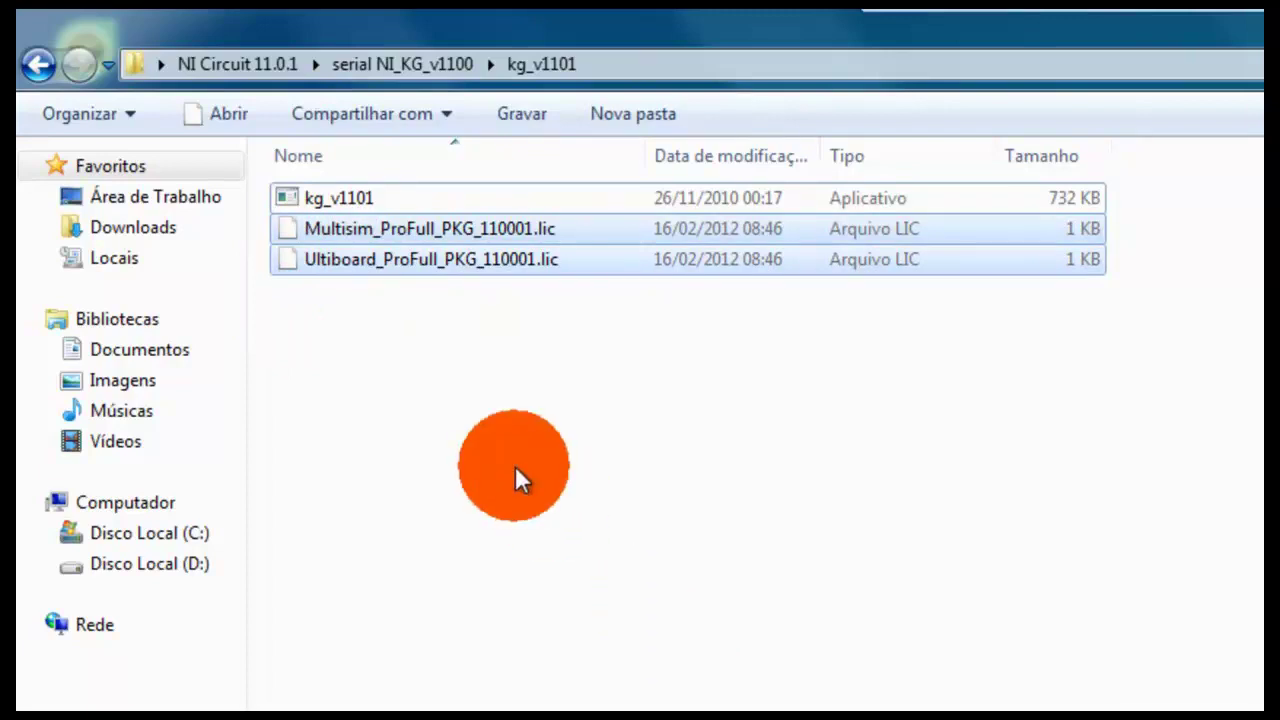
{"action": "left_click", "coordinate": [515, 468]}
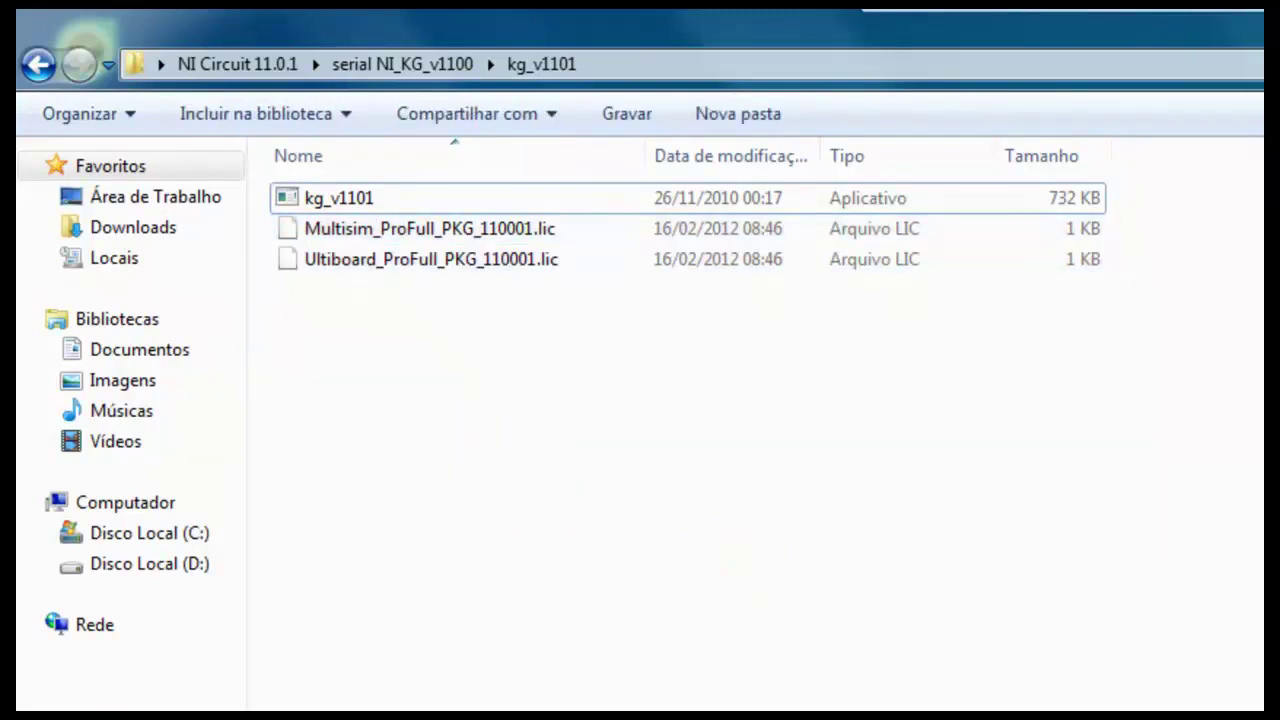
{"action": "left_click", "coordinate": [1222, 22]}
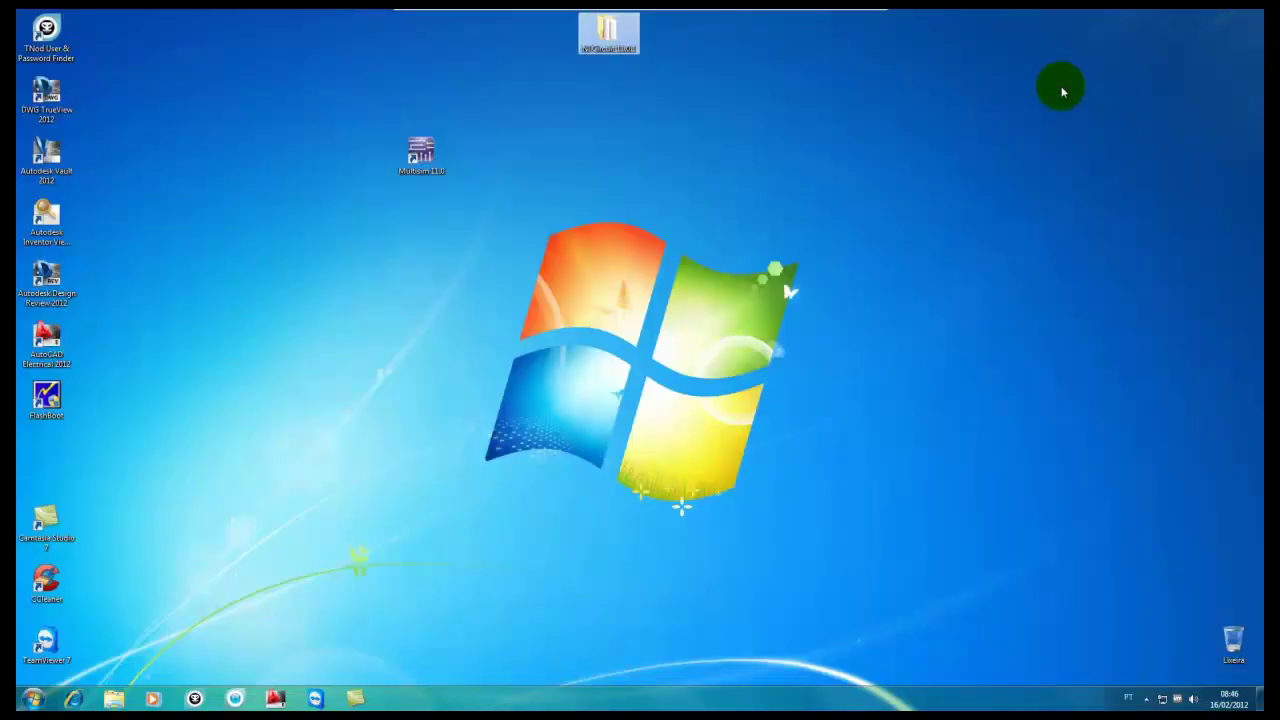
Launch NI License Manager from the National Instruments program group
{"action": "left_click", "coordinate": [34, 697]}
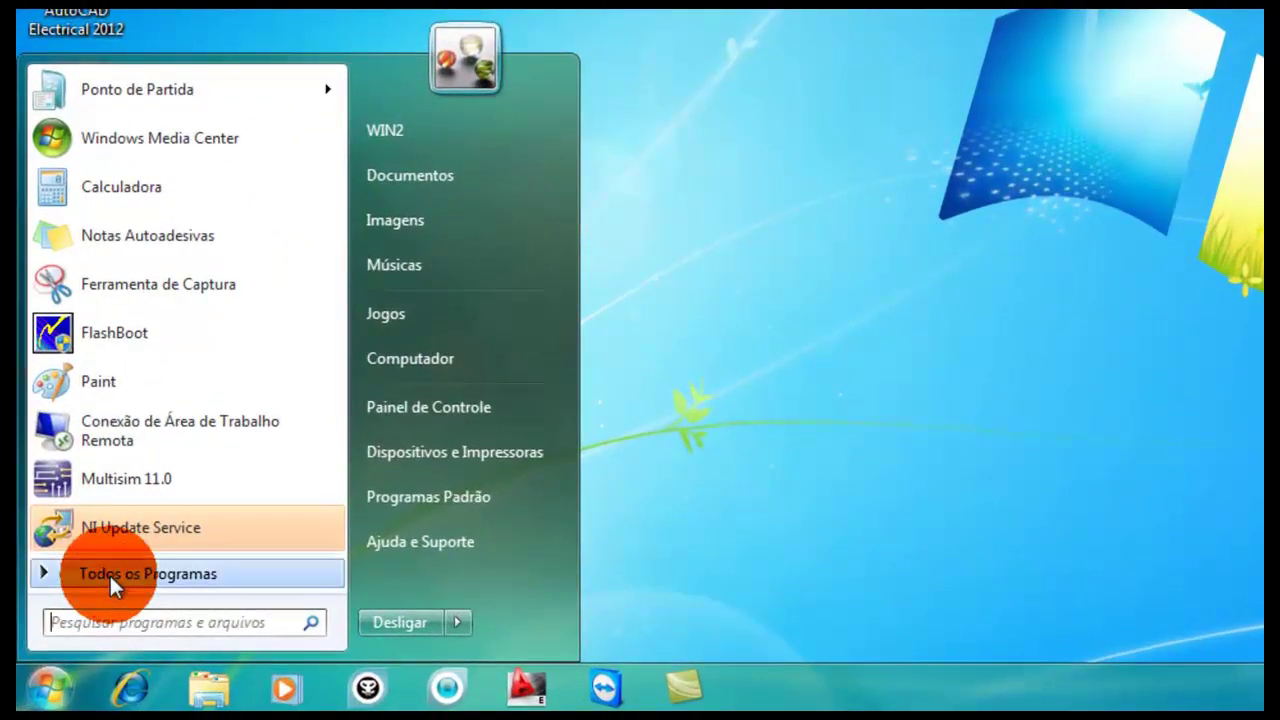
{"action": "left_click", "coordinate": [66, 637]}
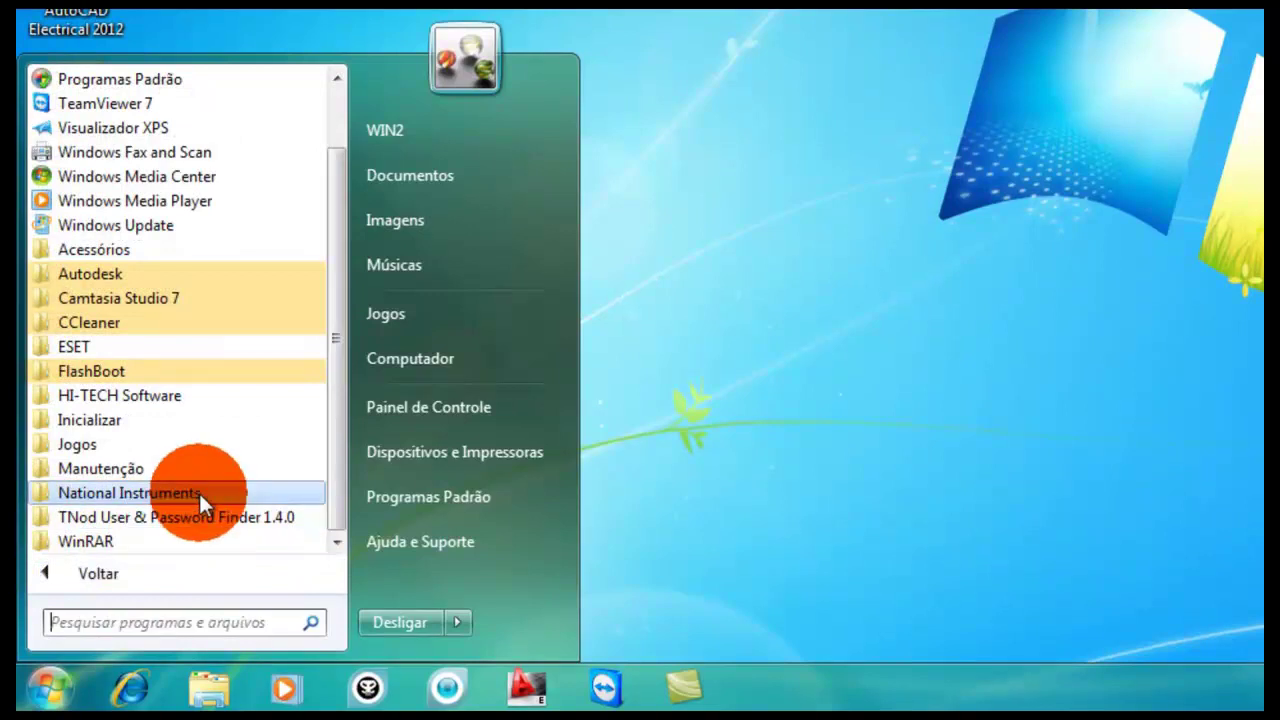
{"action": "left_click", "coordinate": [232, 490]}
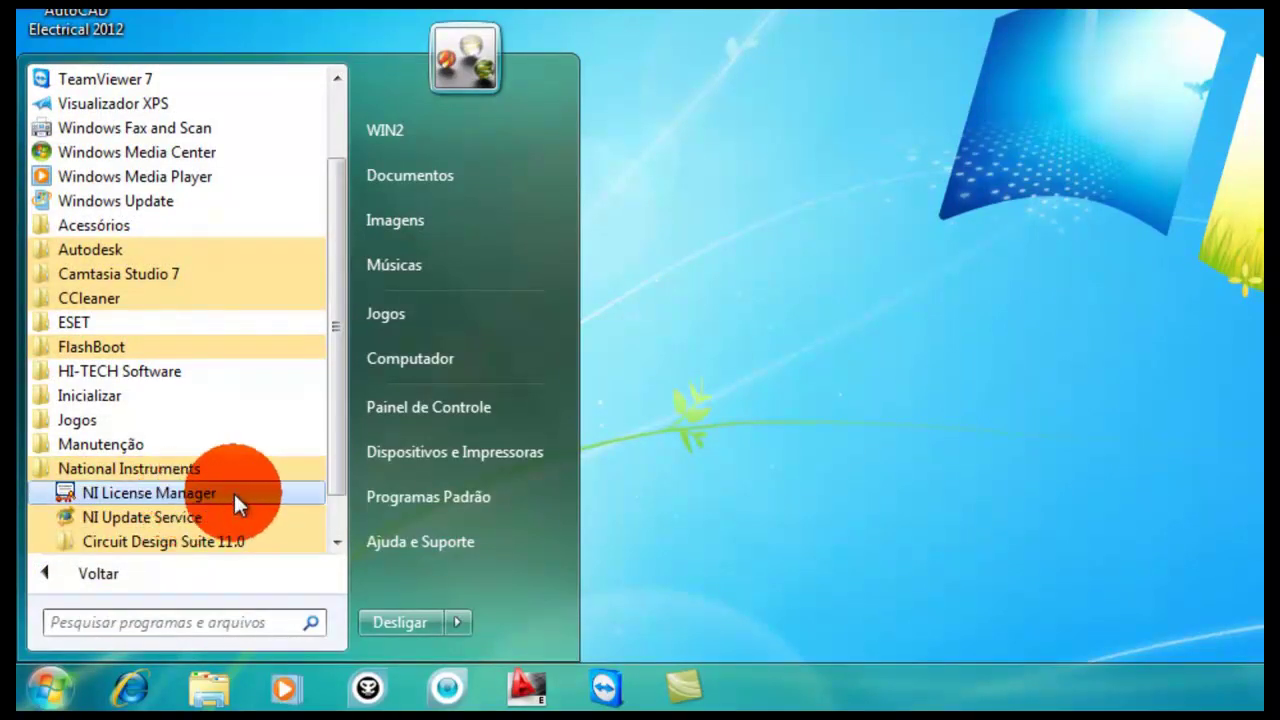
{"action": "left_click", "coordinate": [179, 490]}
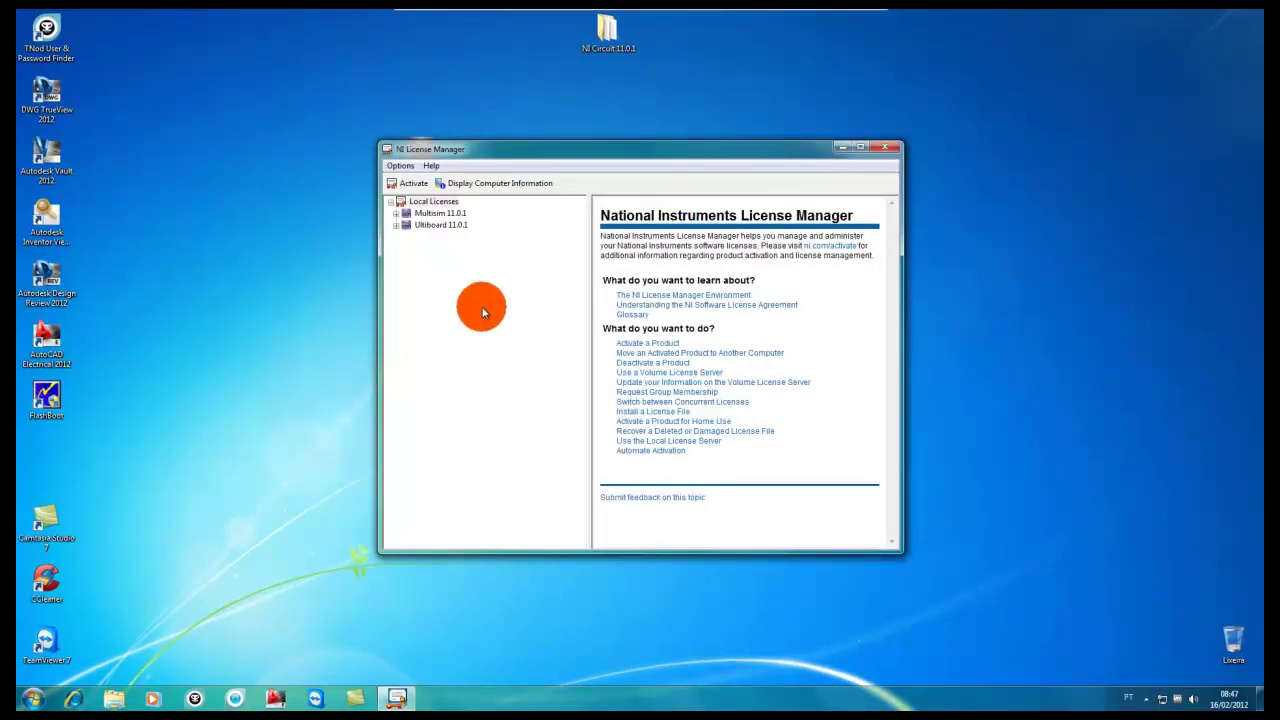
Install the license file Multisim_ProFull_PKG_110001.lic from the kg_v1101 folder
{"action": "key", "text": "F8"}
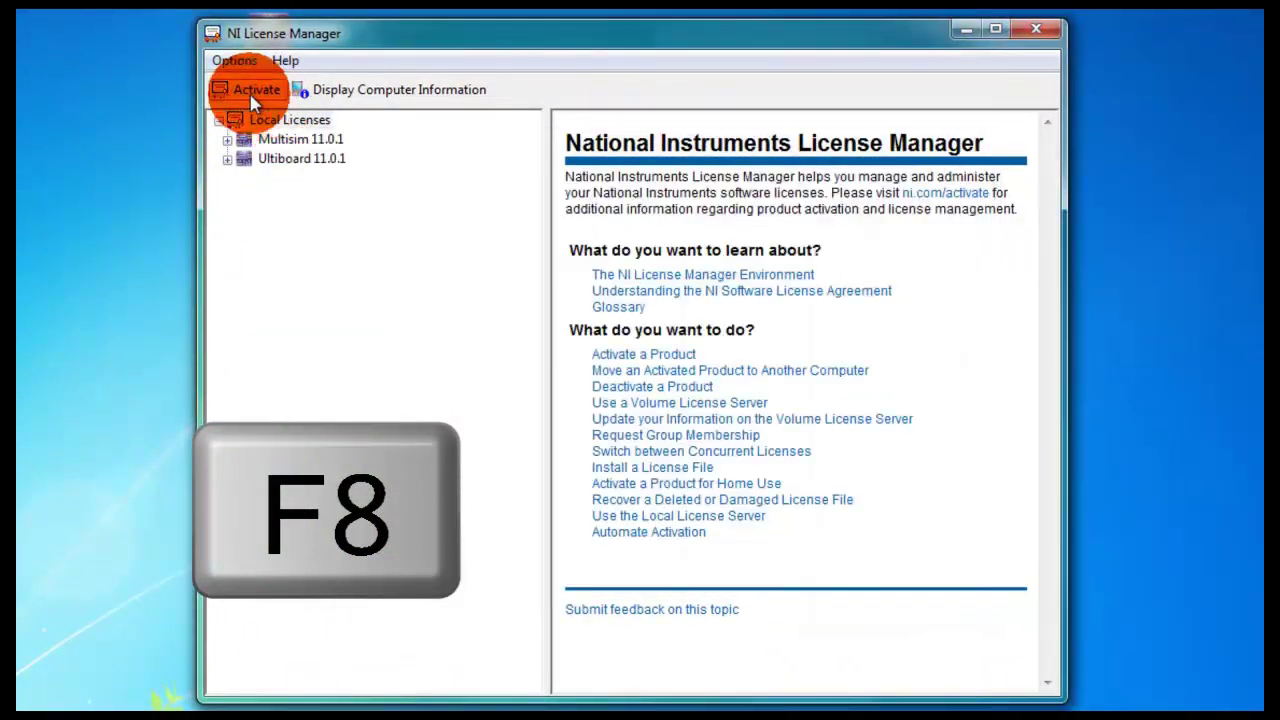
{"action": "left_click", "coordinate": [233, 61]}
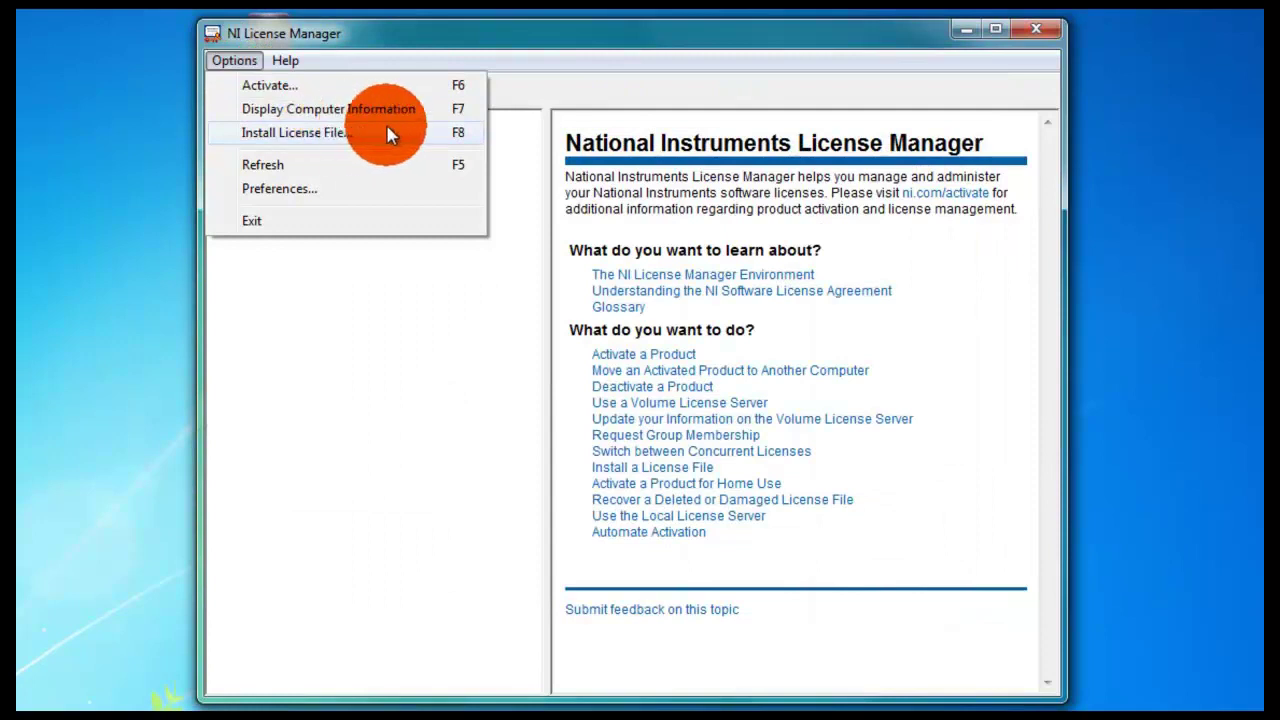
{"action": "left_click", "coordinate": [387, 129]}
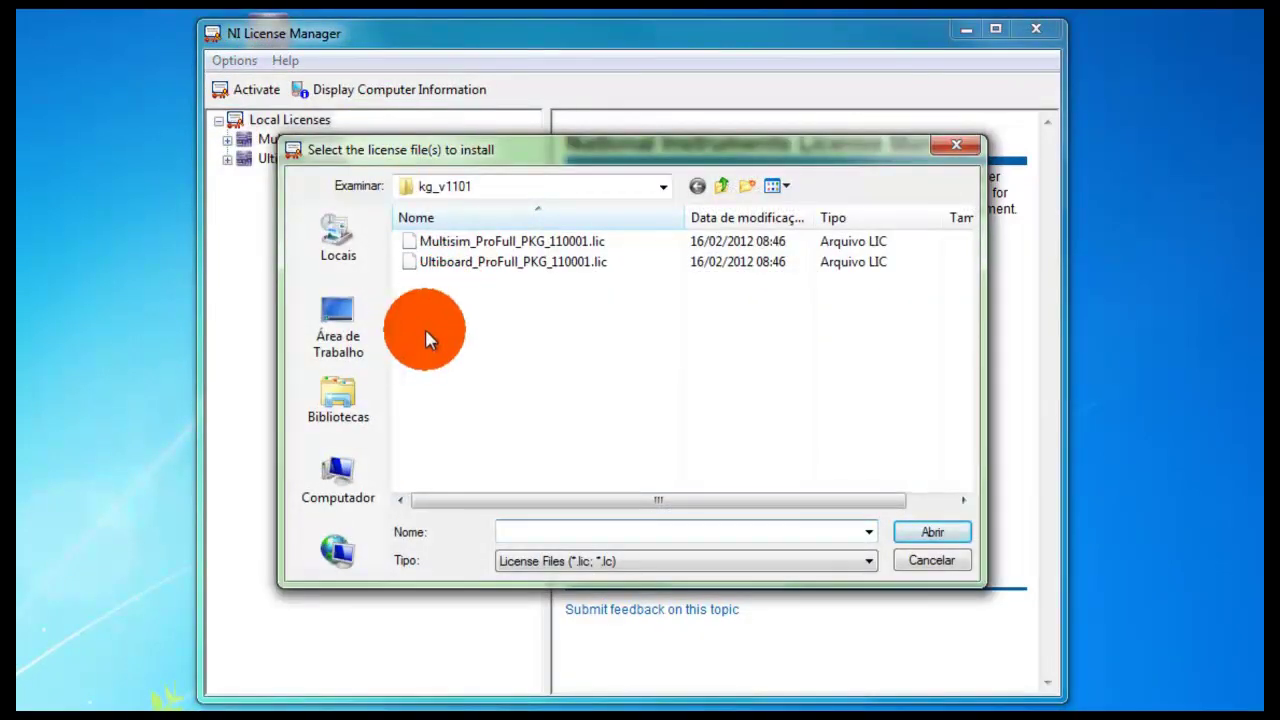
{"action": "left_click_drag", "start_coordinate": [425, 288], "coordinate": [489, 293]}
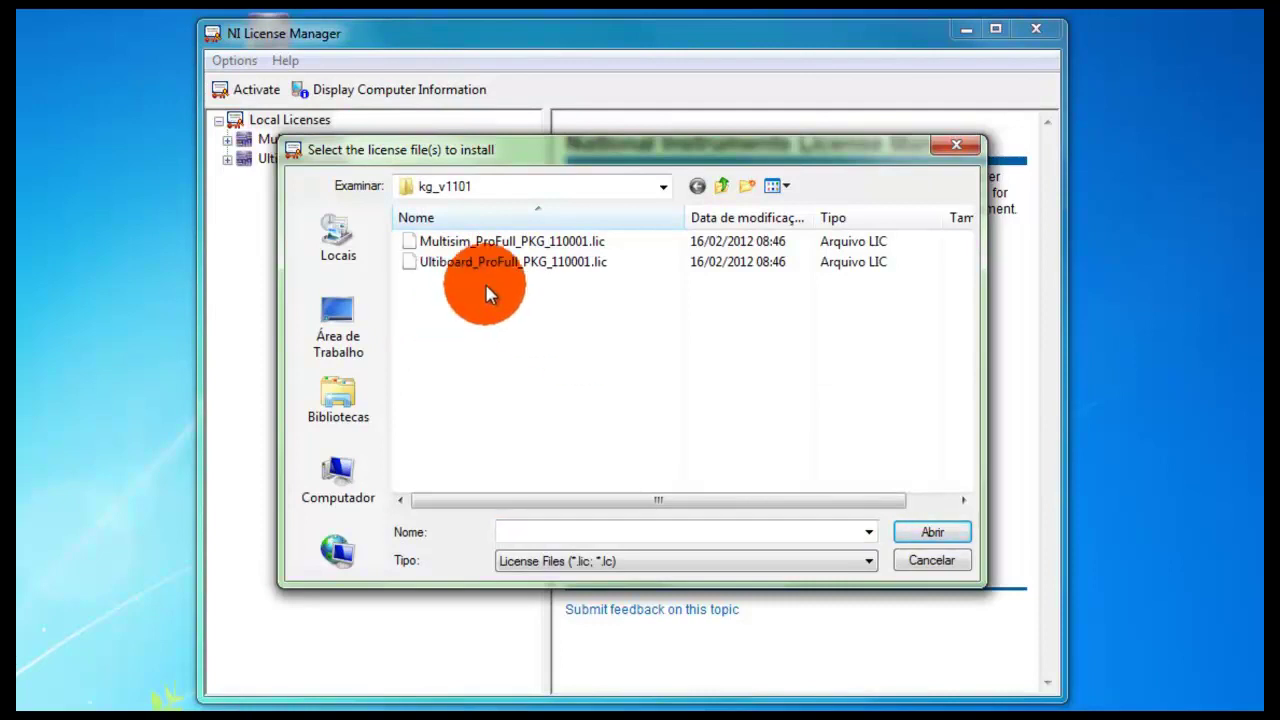
{"action": "left_click", "coordinate": [527, 244]}
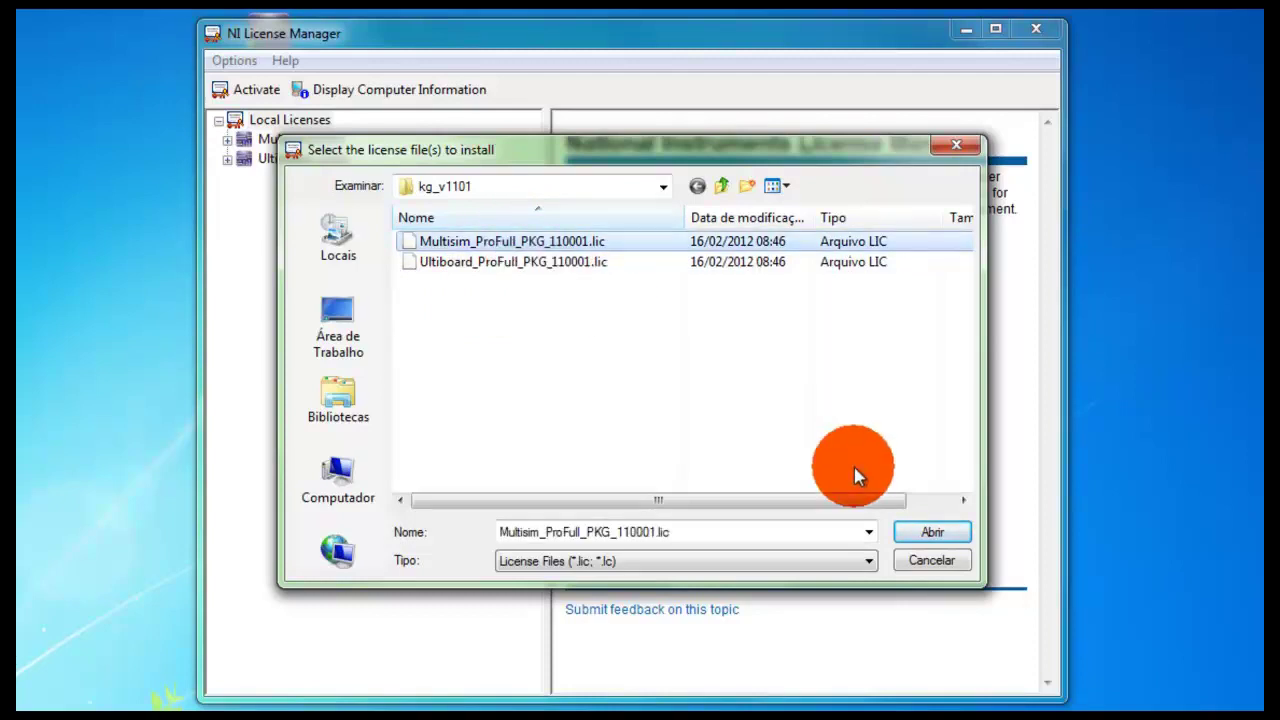
{"action": "left_click", "coordinate": [903, 521]}
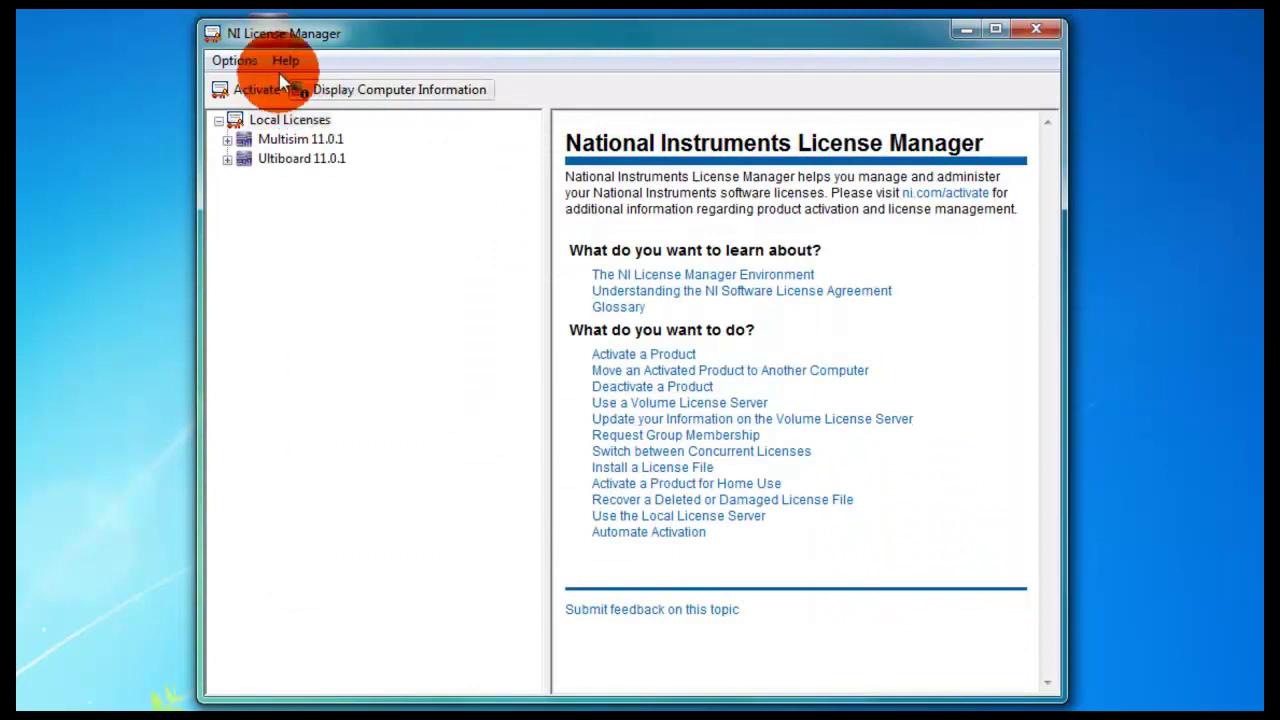
Install the license file Ultiboard_ProFull_PKG_110001.lic from the kg_v1101 folder and close NI License Manager
{"action": "left_click", "coordinate": [236, 62]}
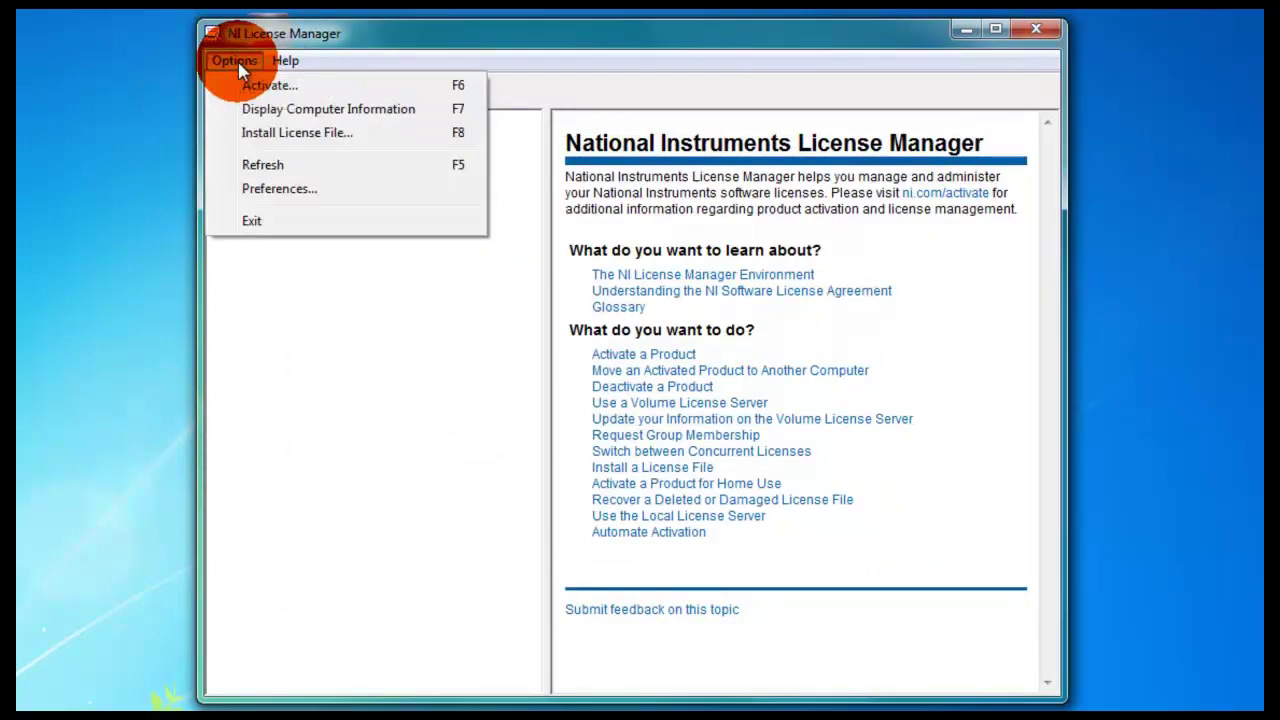
{"action": "left_click", "coordinate": [369, 137]}
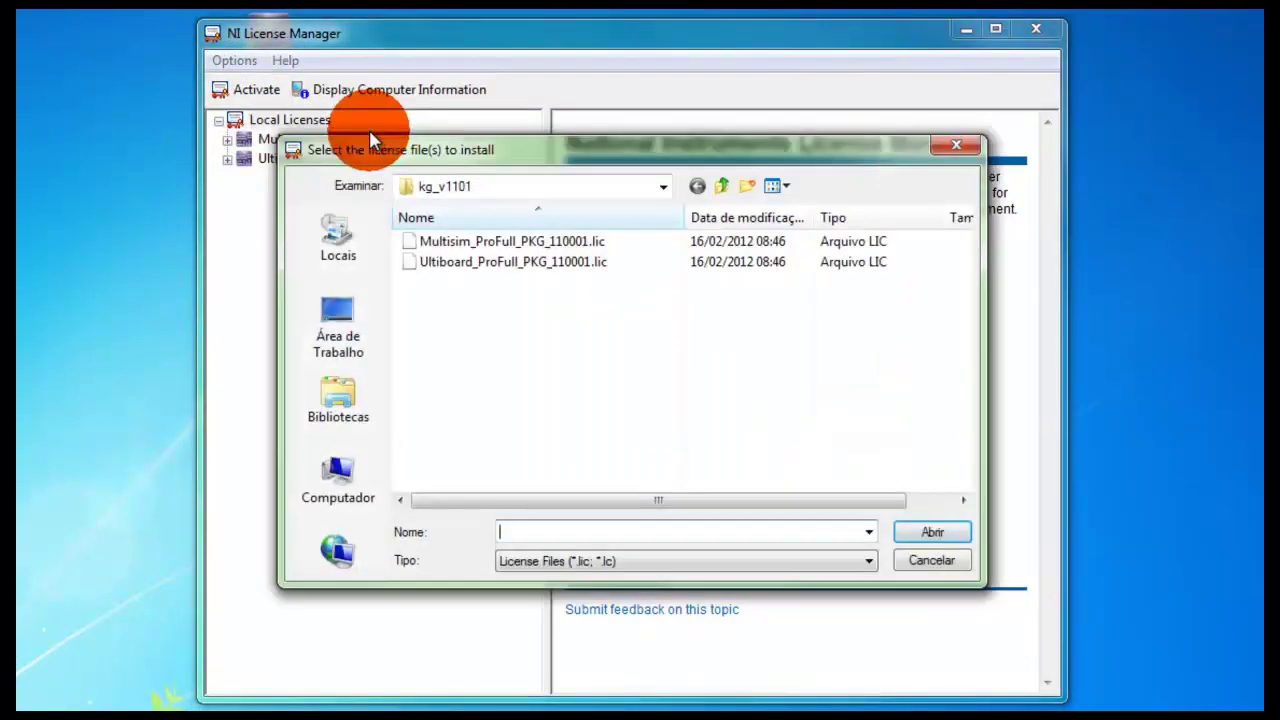
{"action": "left_click", "coordinate": [498, 265]}
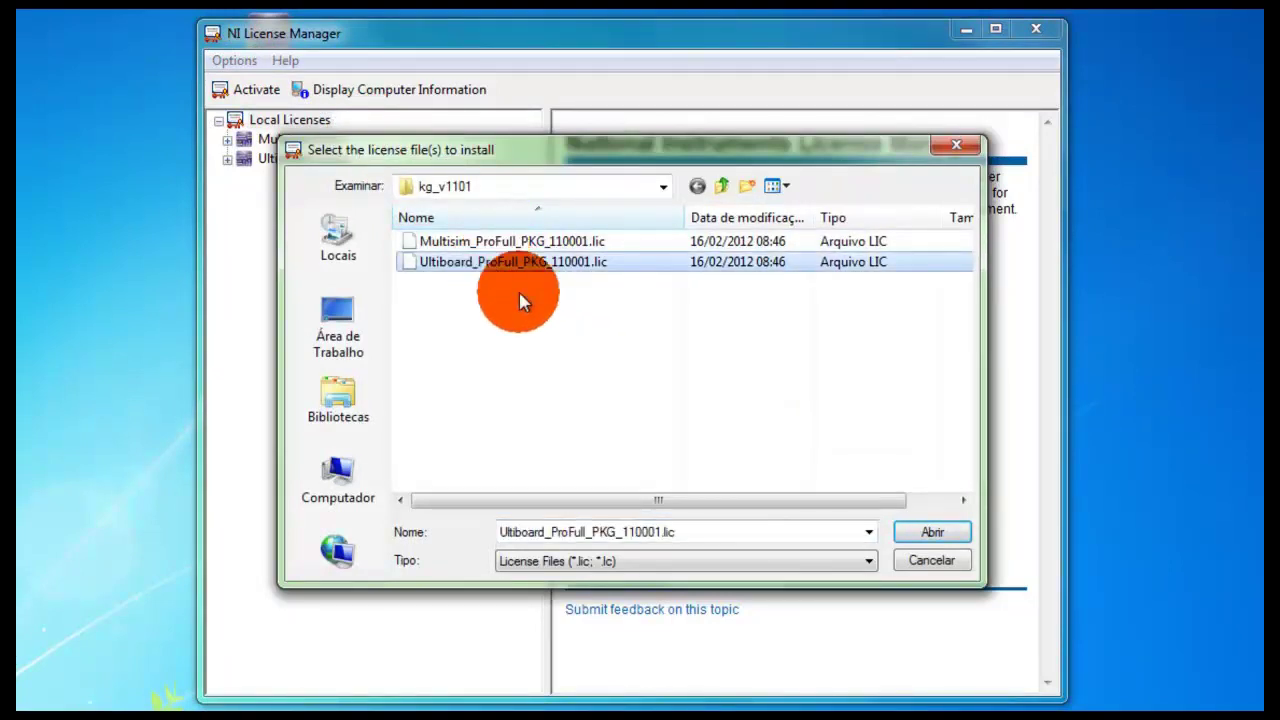
{"action": "left_click", "coordinate": [896, 526]}
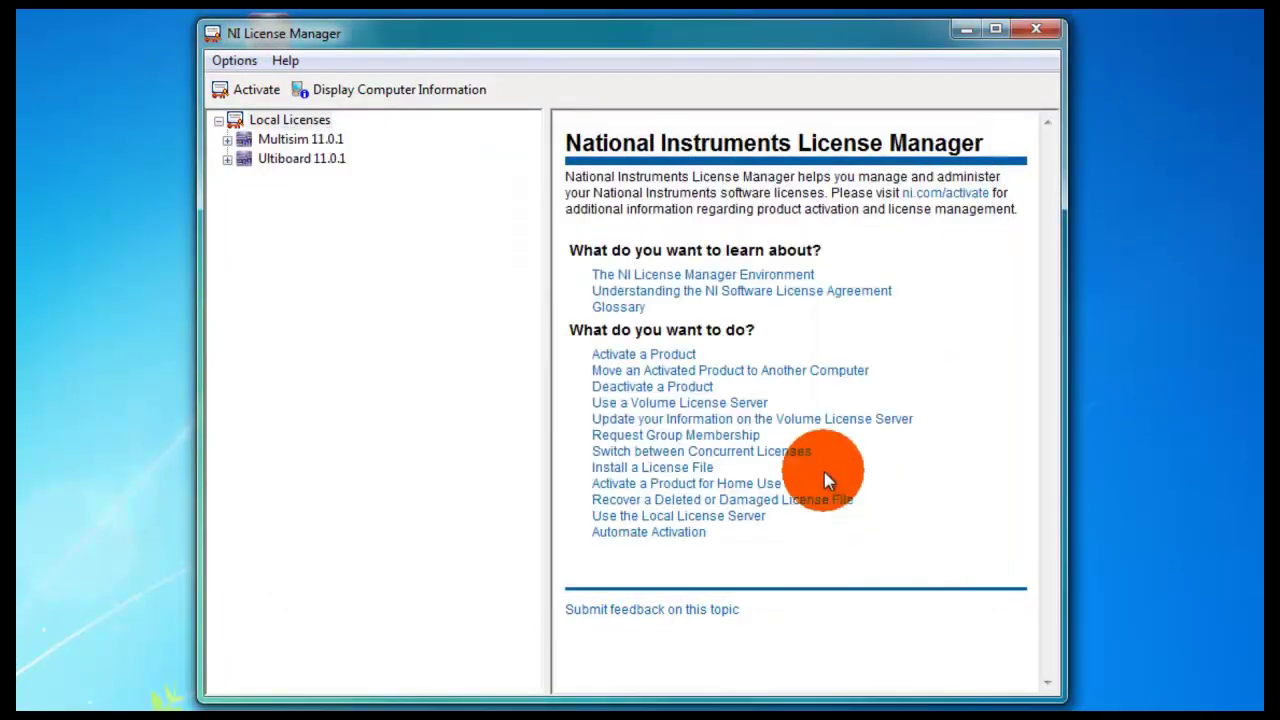
{"action": "left_click", "coordinate": [1036, 33]}
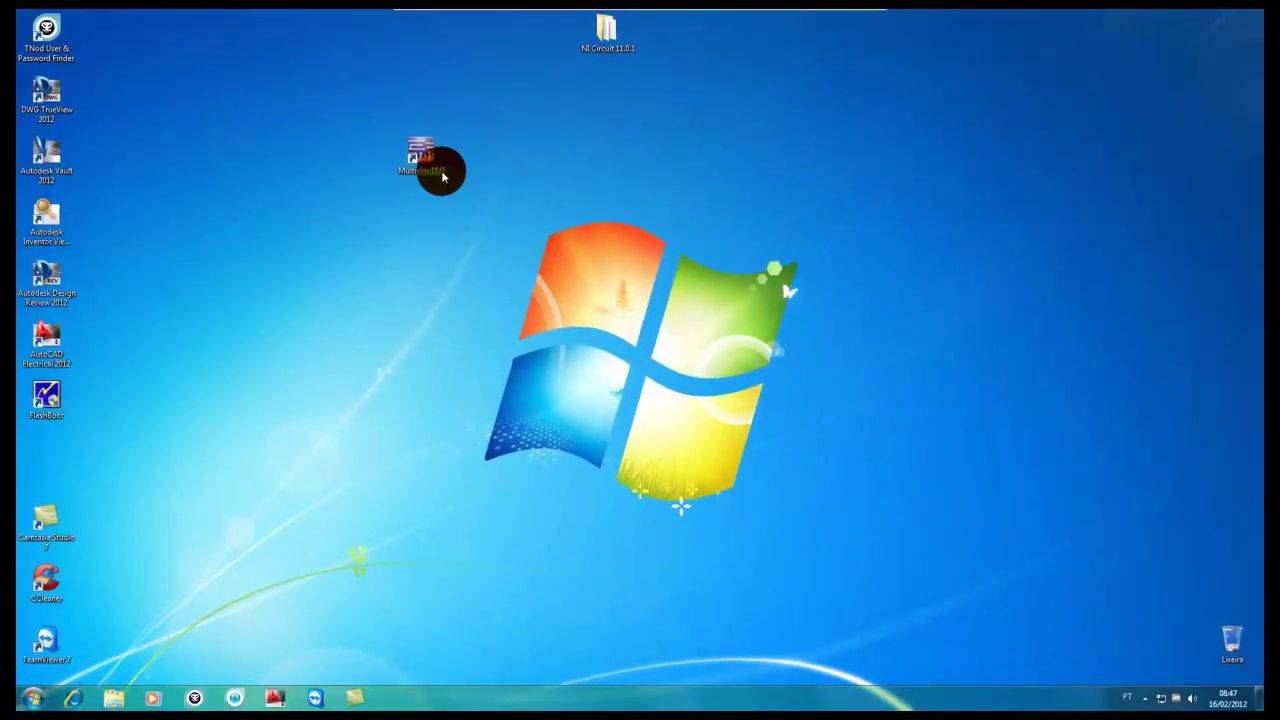
Launch Multisim 11.0 from the desktop to check that it starts with the reinstalled license
{"action": "double_click", "coordinate": [440, 170]}
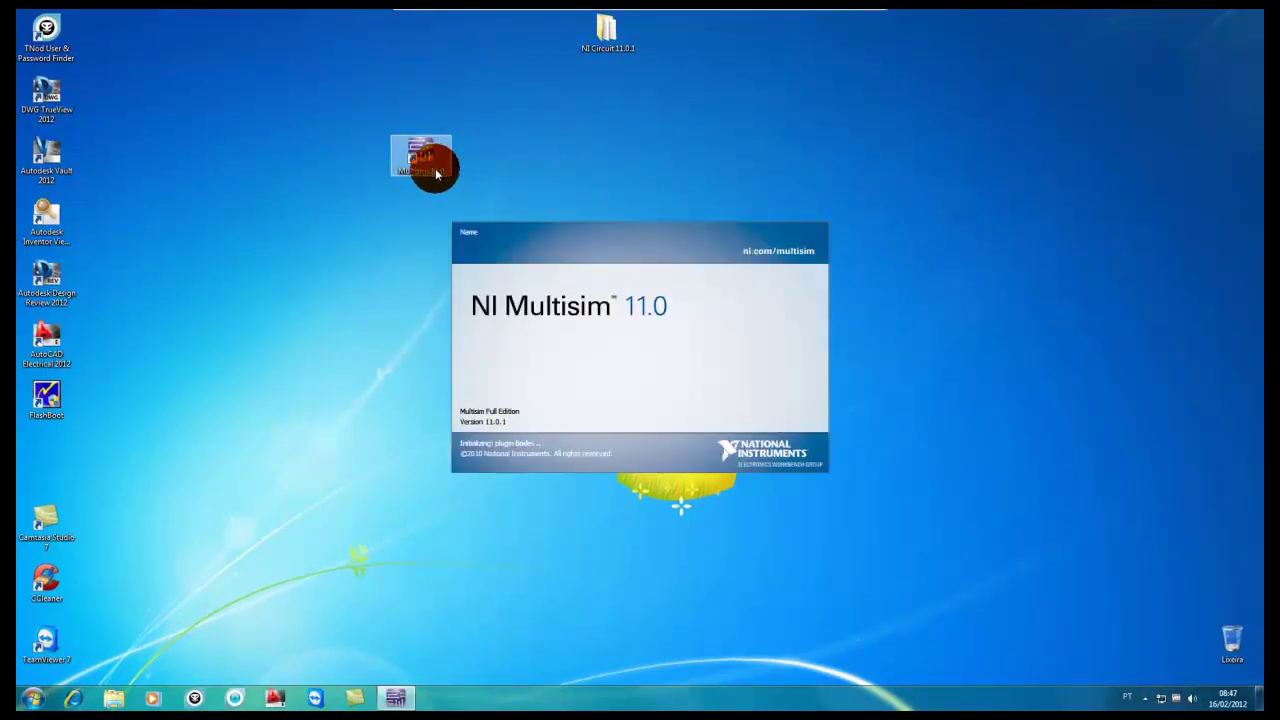
{"action": "left_click", "coordinate": [336, 293]}
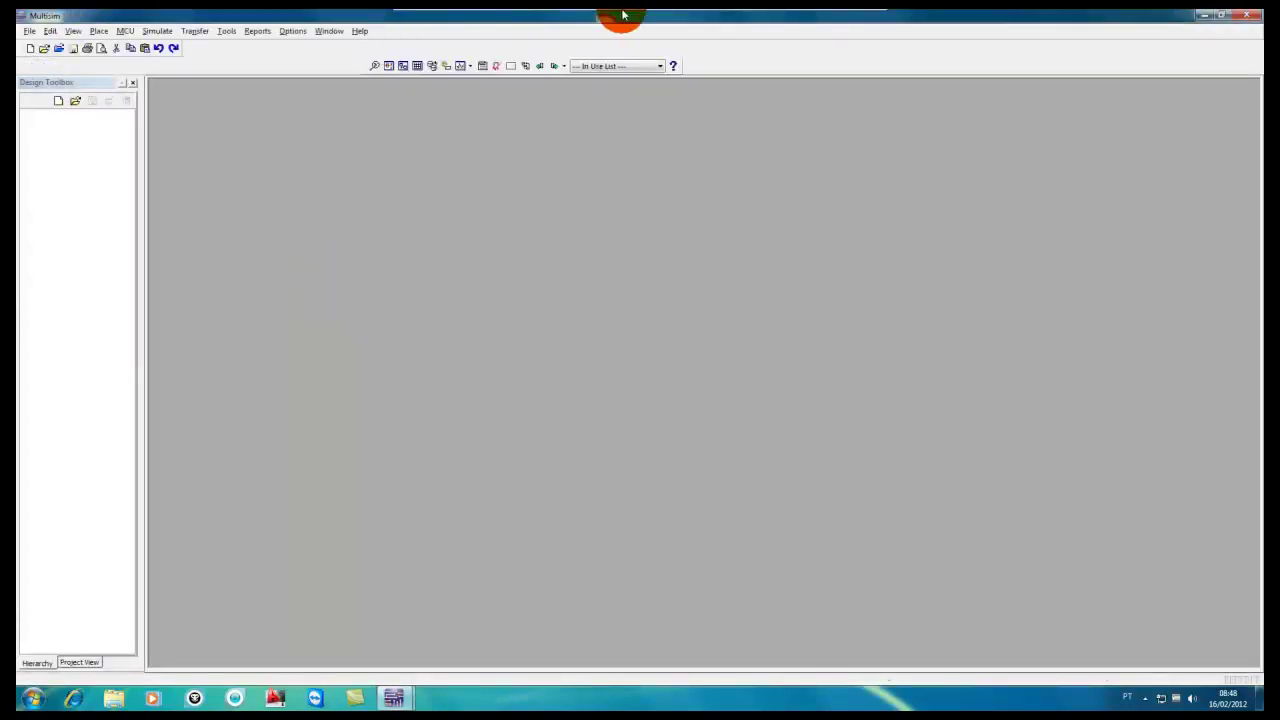
{"action": "mouse_move", "coordinate": [628, 16]}
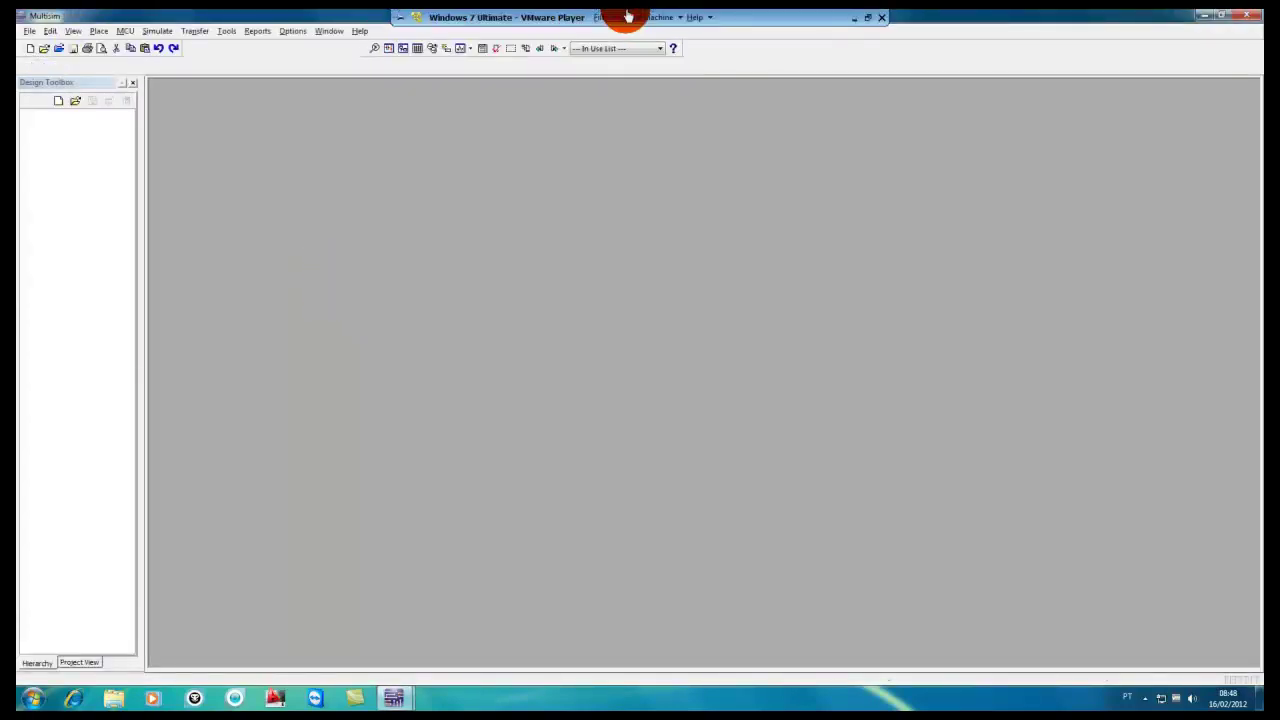